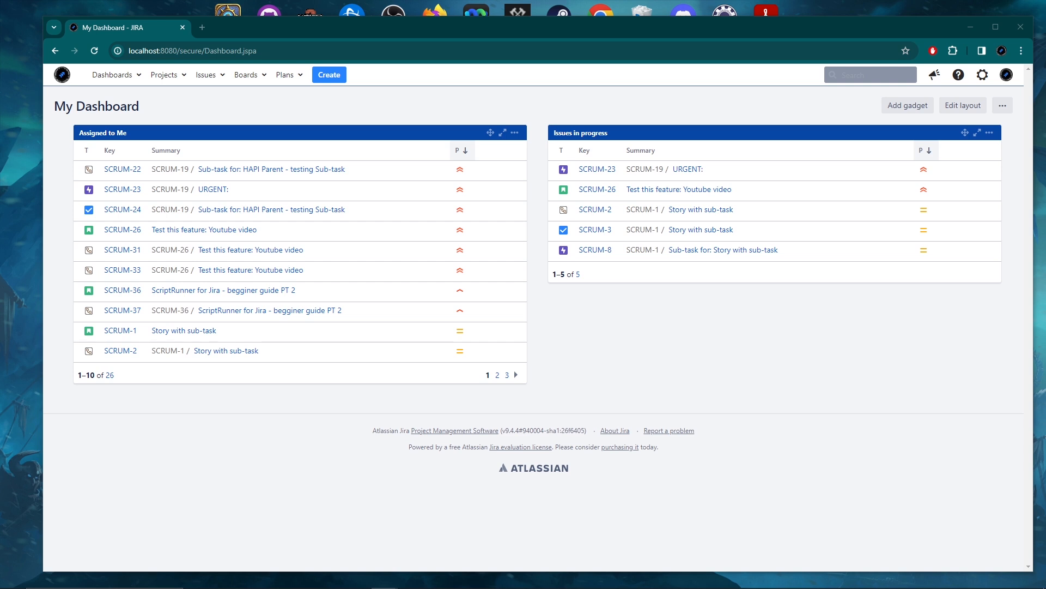
Open the list of all issues from the quick search, and return to the dashboard.
click(867, 75)
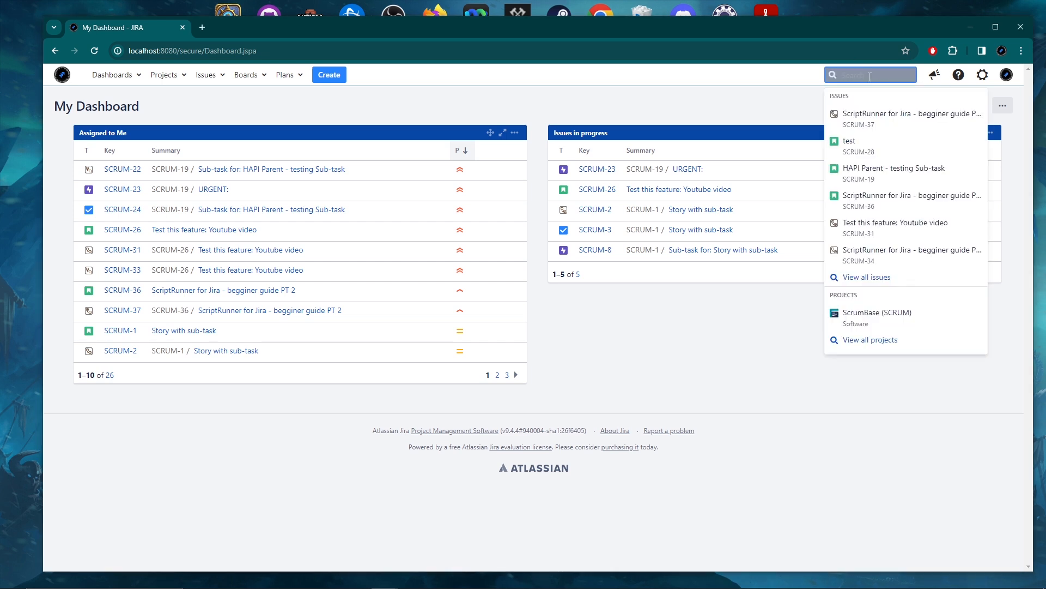
click(869, 280)
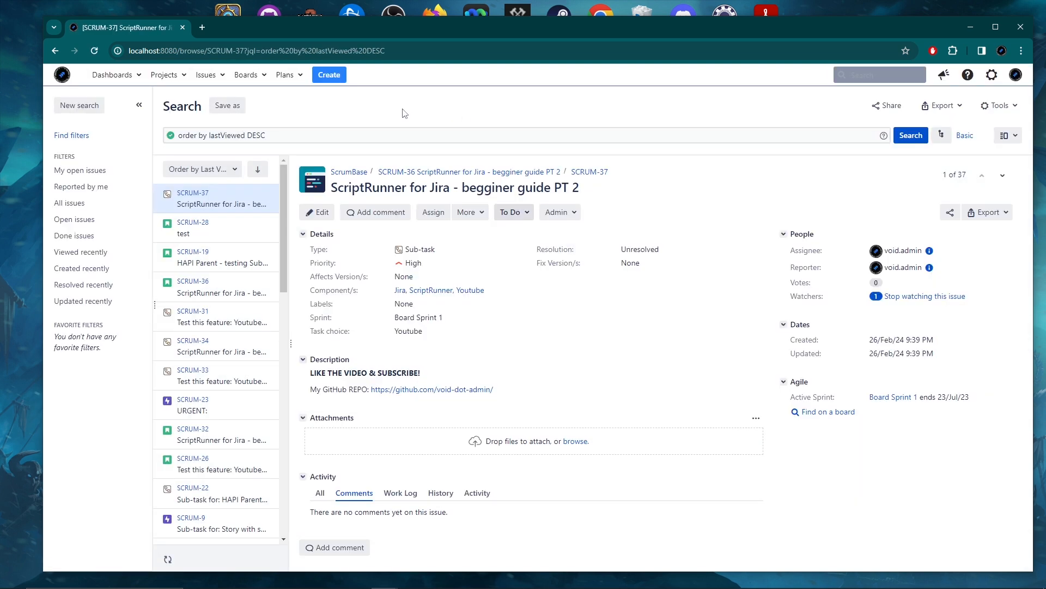
click(65, 76)
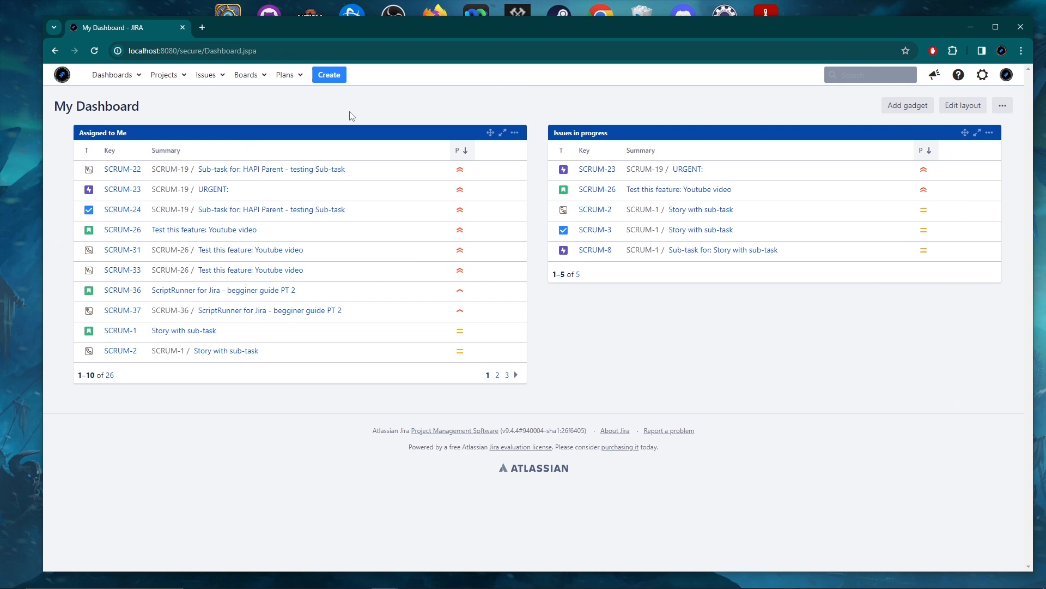
Open the issue search page, and switch the search to basic mode and back to advanced mode.
click(220, 79)
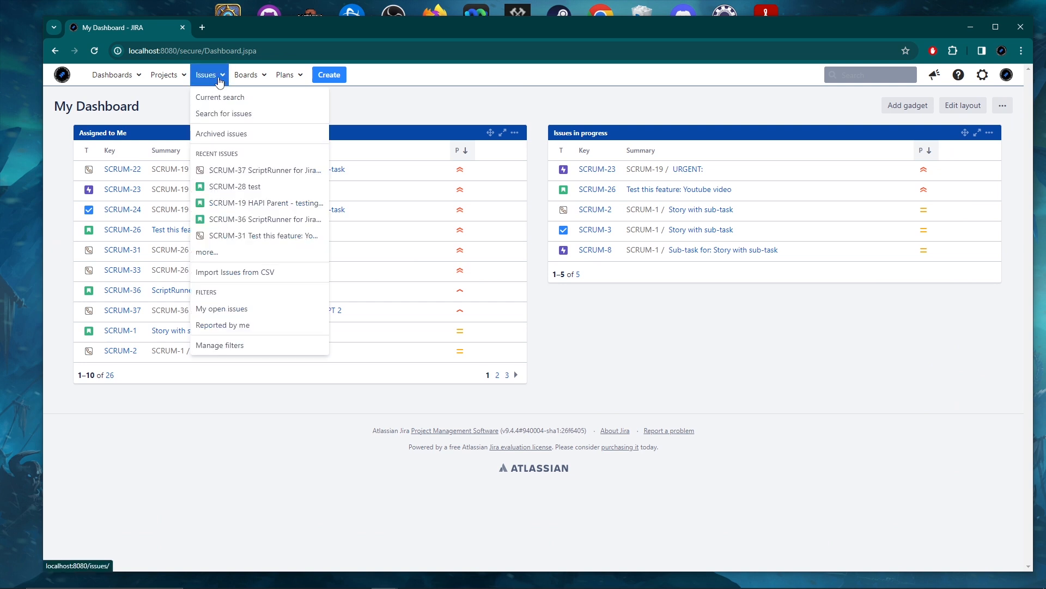
click(223, 116)
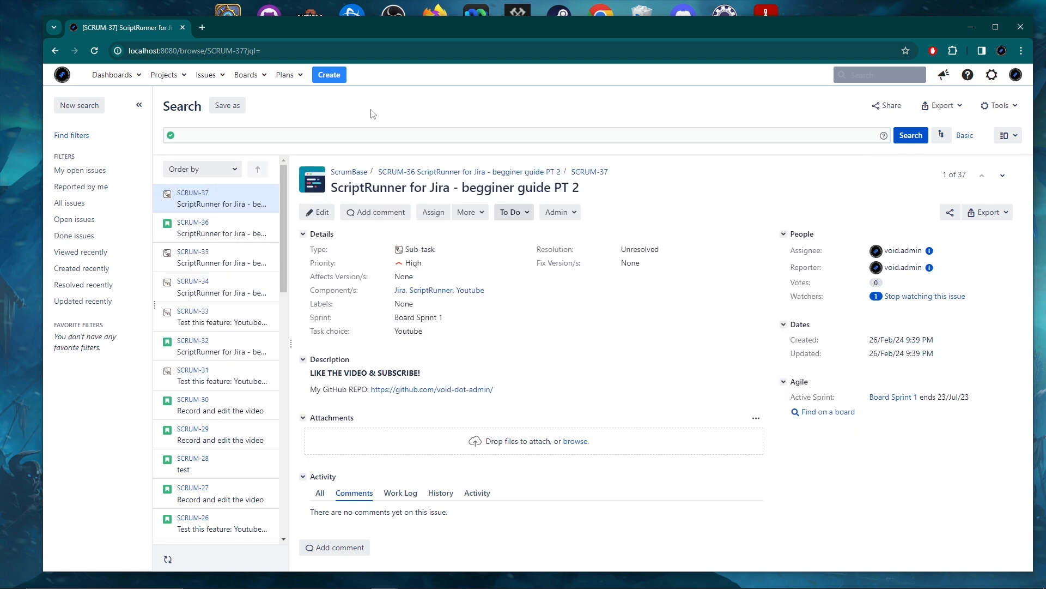
click(942, 136)
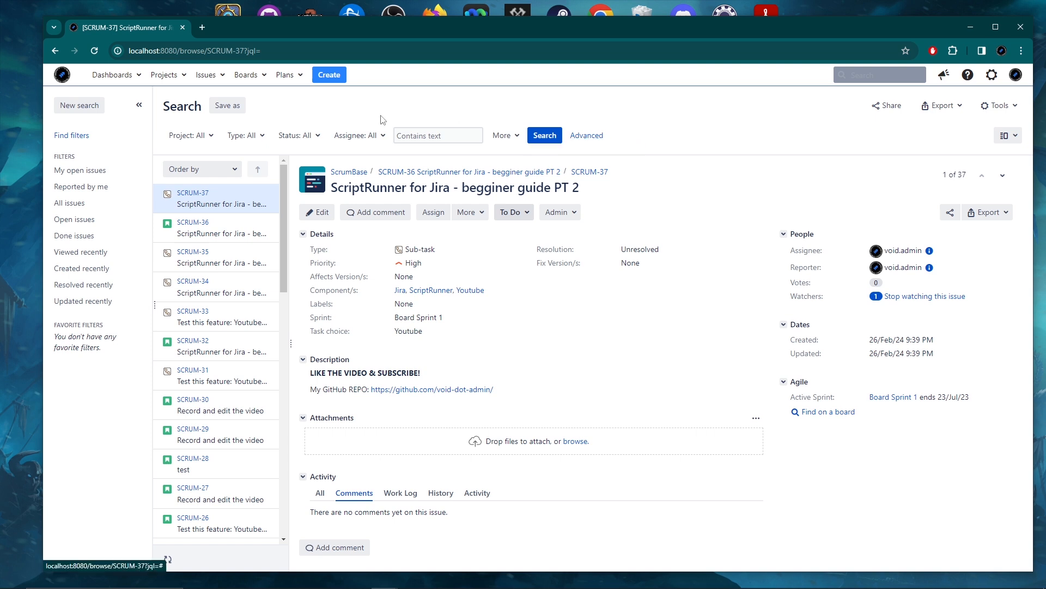
click(597, 140)
click(550, 104)
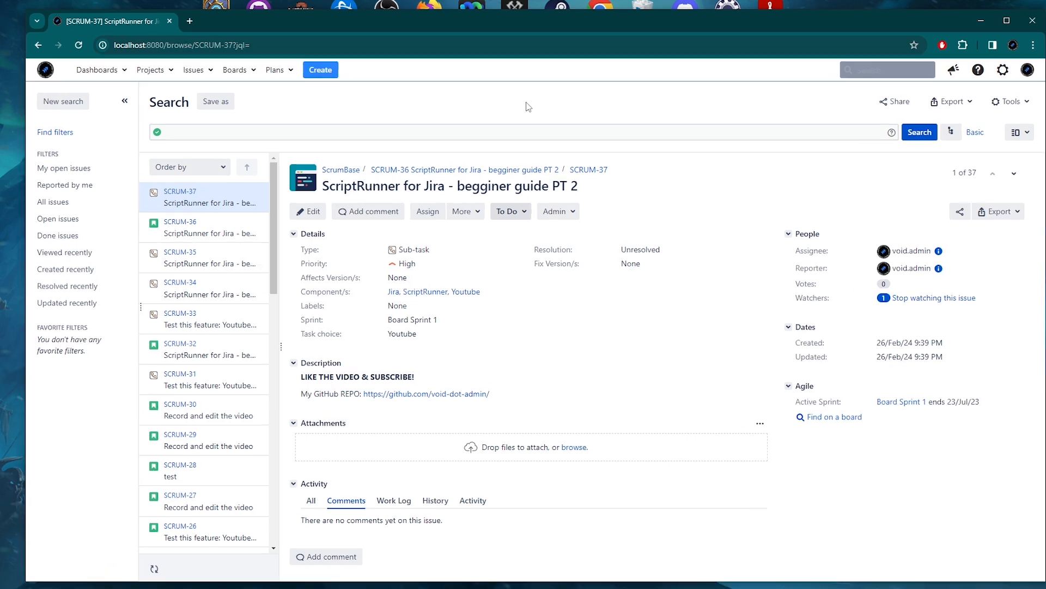
Show the field suggestions for the empty JQL query, and close them.
click(441, 116)
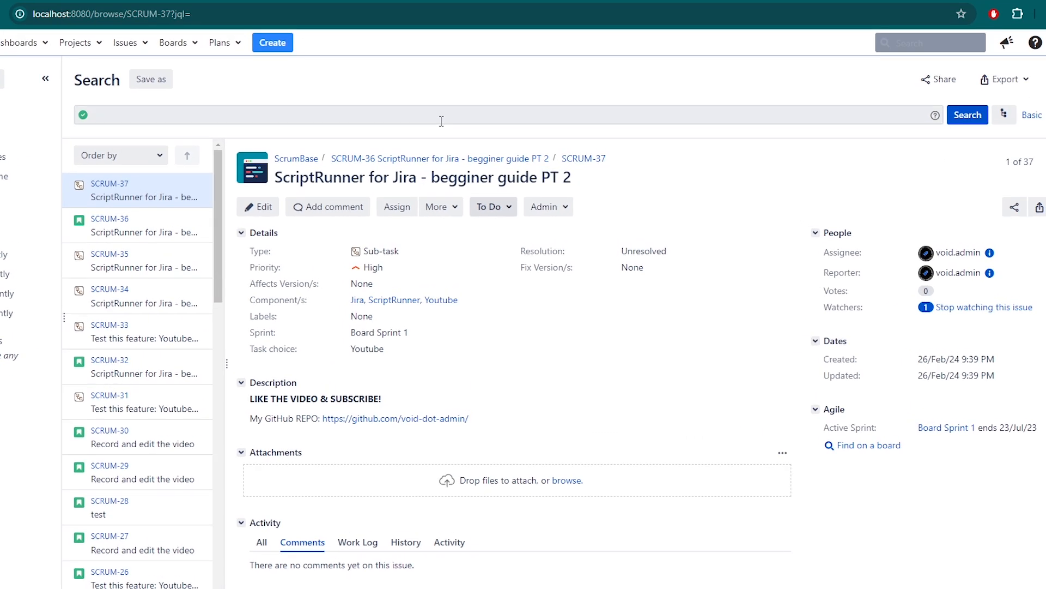
click(436, 89)
click(369, 108)
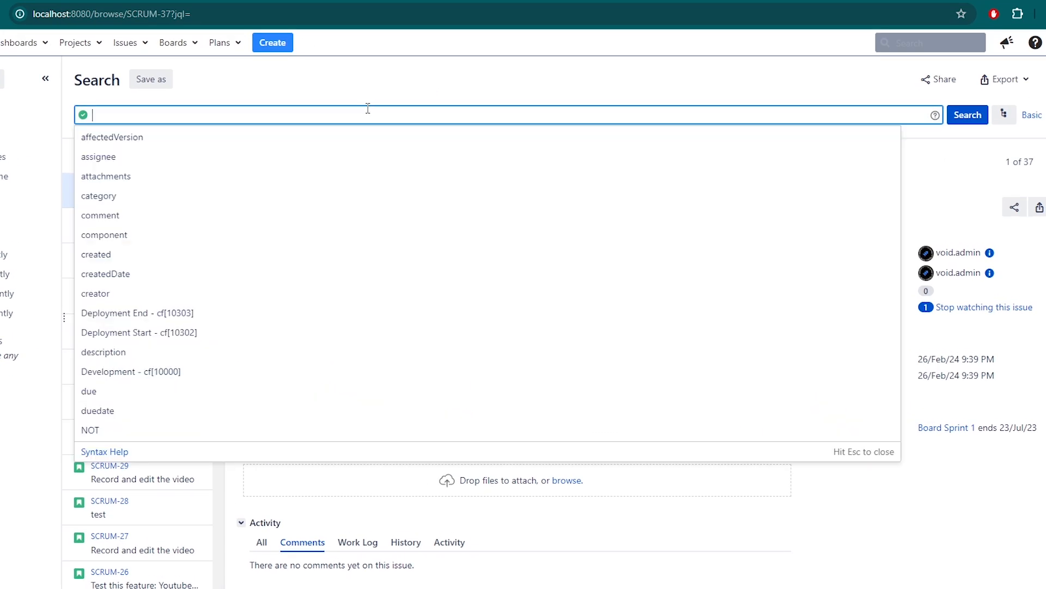
click(374, 94)
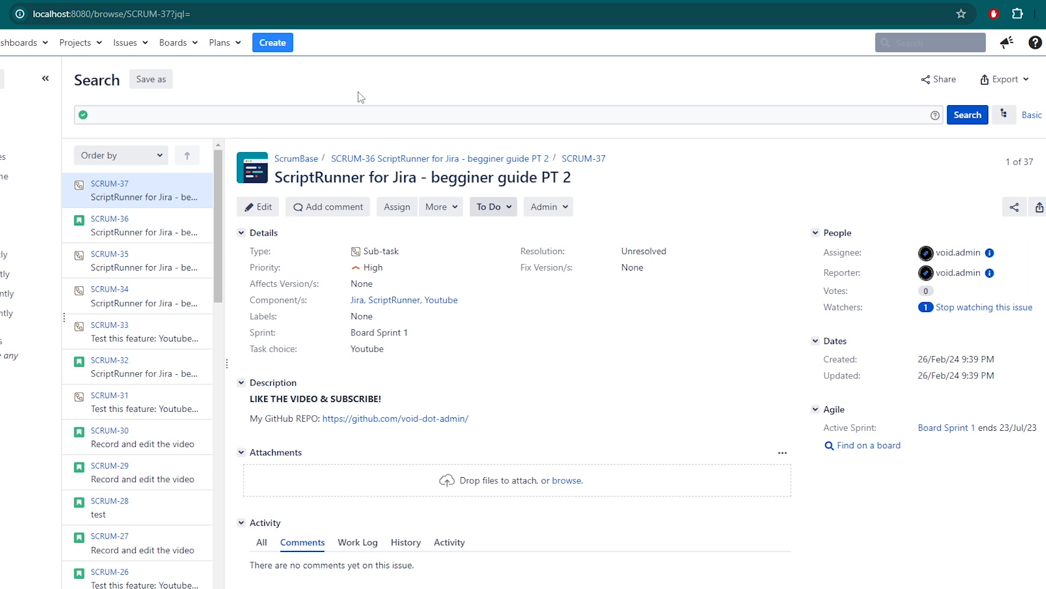
Search for issues with the JQL query project = ScrumBase.
click(293, 107)
text(porject =)
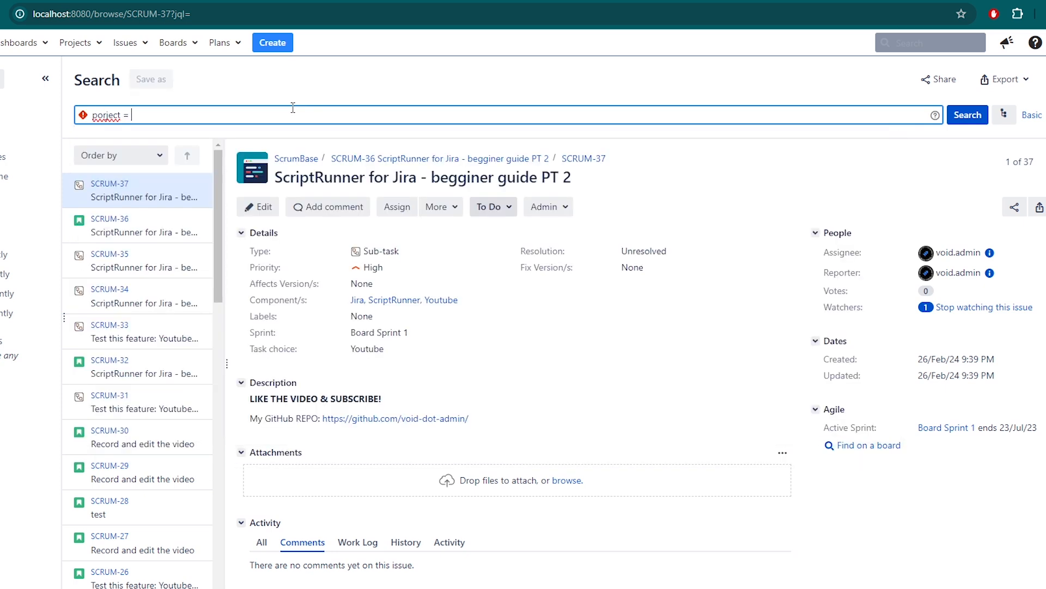
key(ctrl+a)
text(proje)
click(106, 137)
click(121, 134)
text(sc)
click(122, 140)
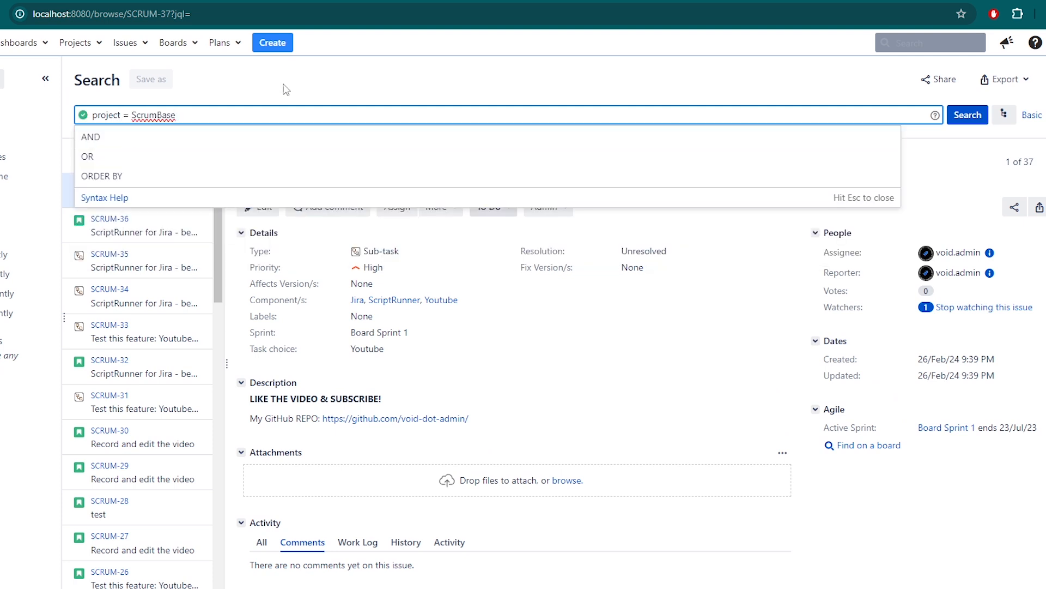
click(953, 116)
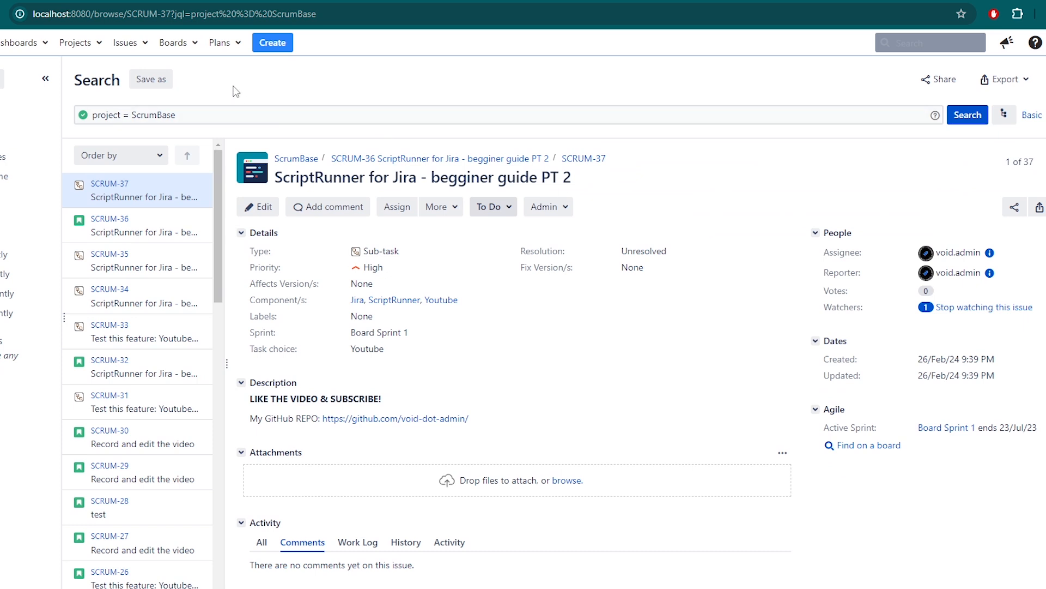
Examine the structure of the project = ScrumBase query by highlighting its field, operator, value and the whole clause.
drag(189, 115, 84, 114)
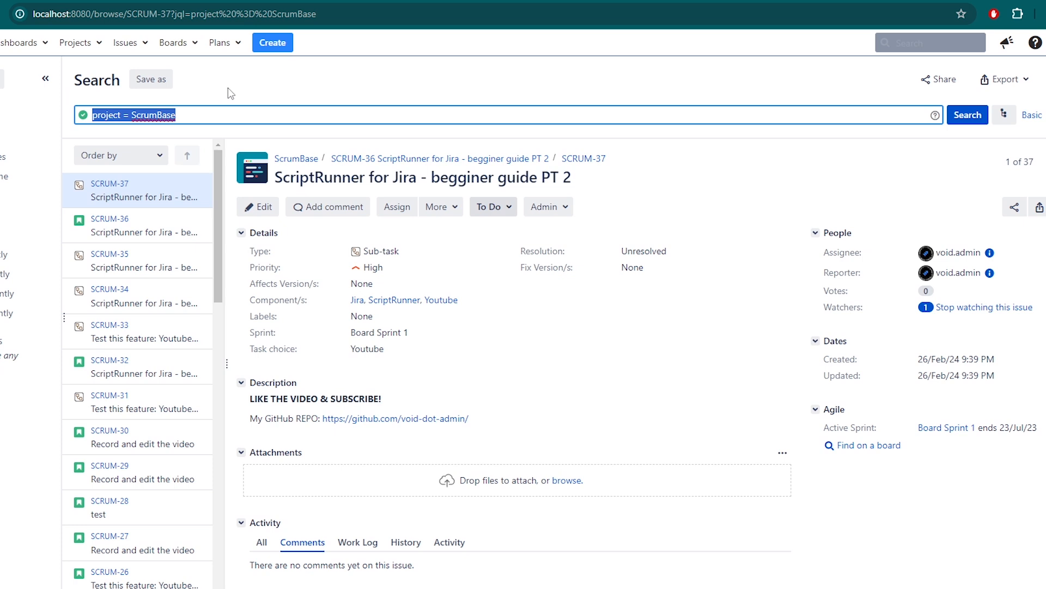
click(228, 89)
double_click(87, 115)
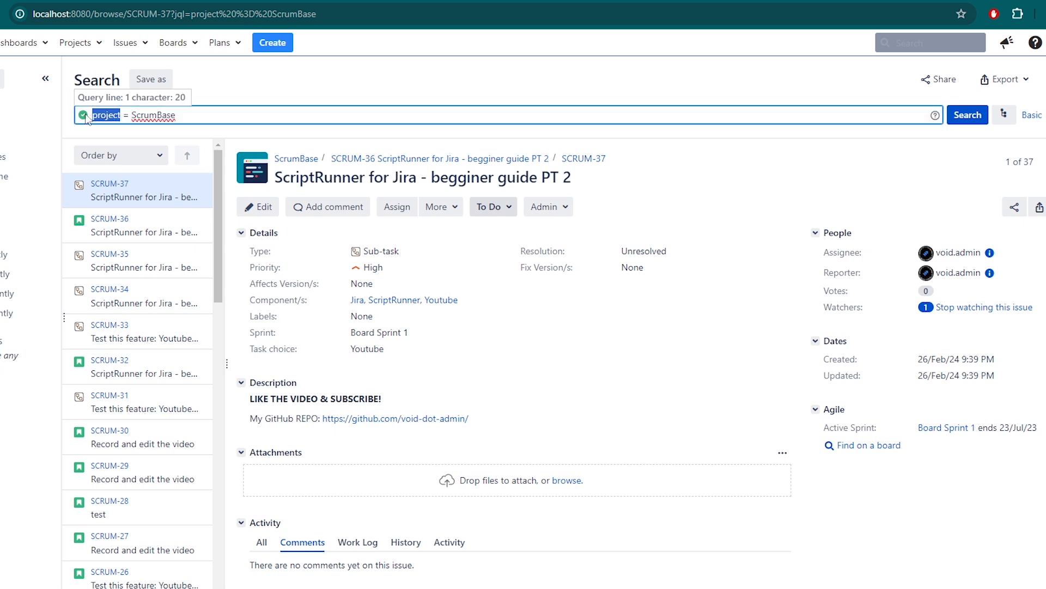
click(125, 115)
double_click(124, 114)
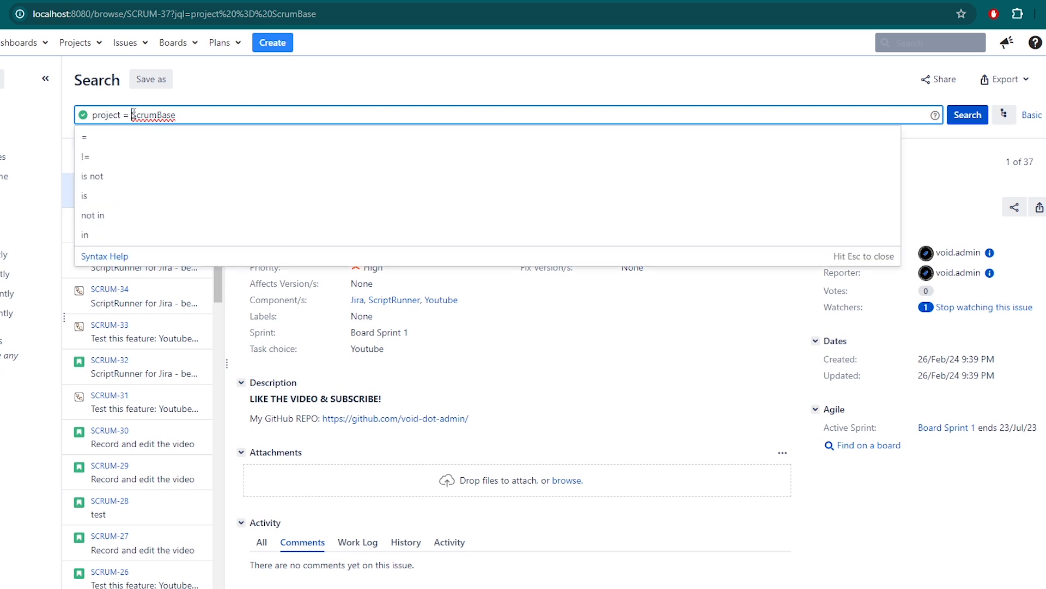
double_click(175, 113)
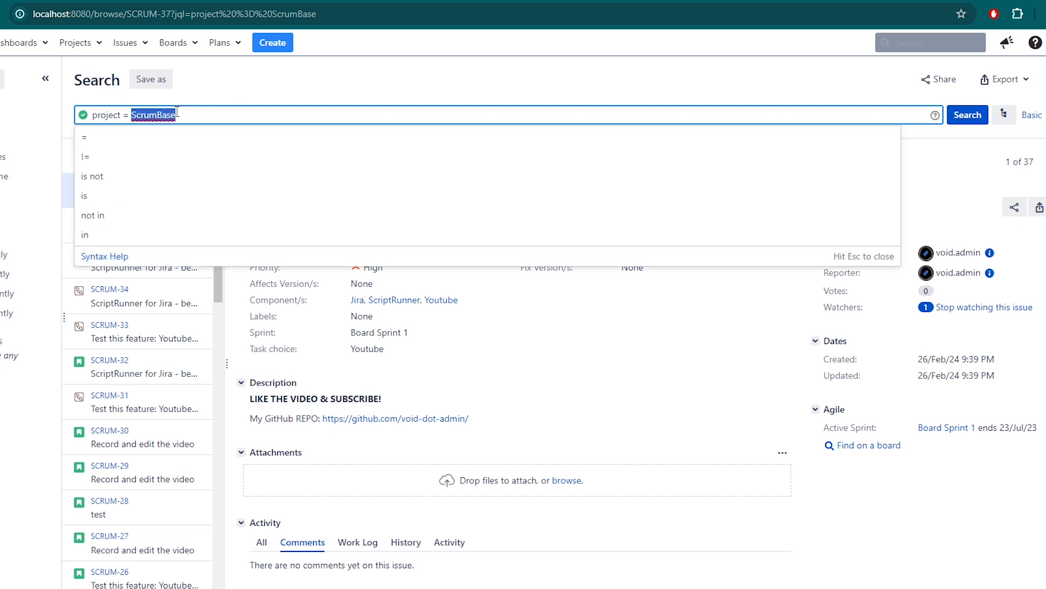
click(232, 95)
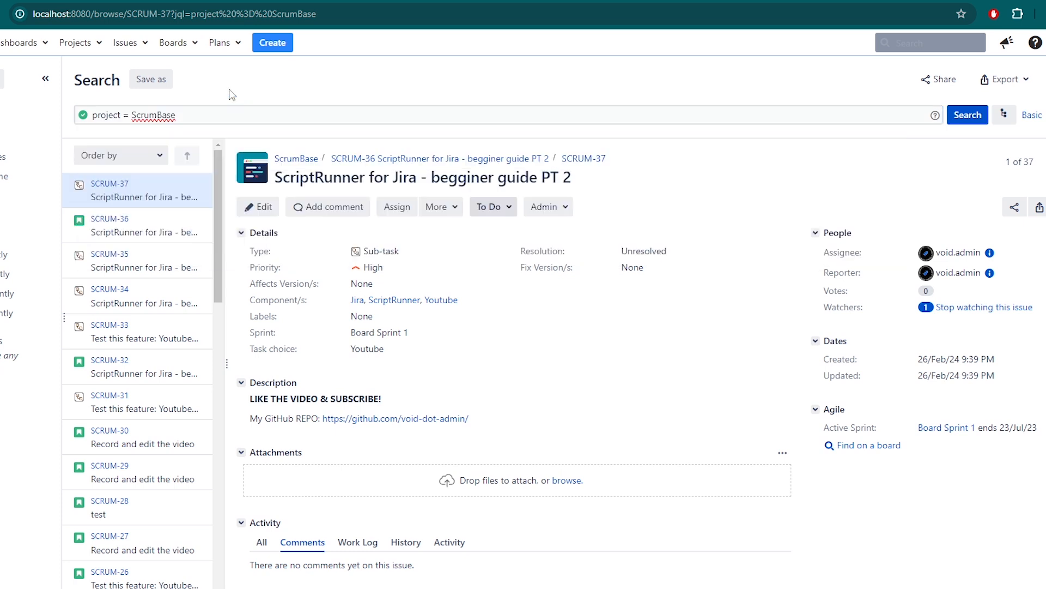
double_click(121, 115)
double_click(127, 115)
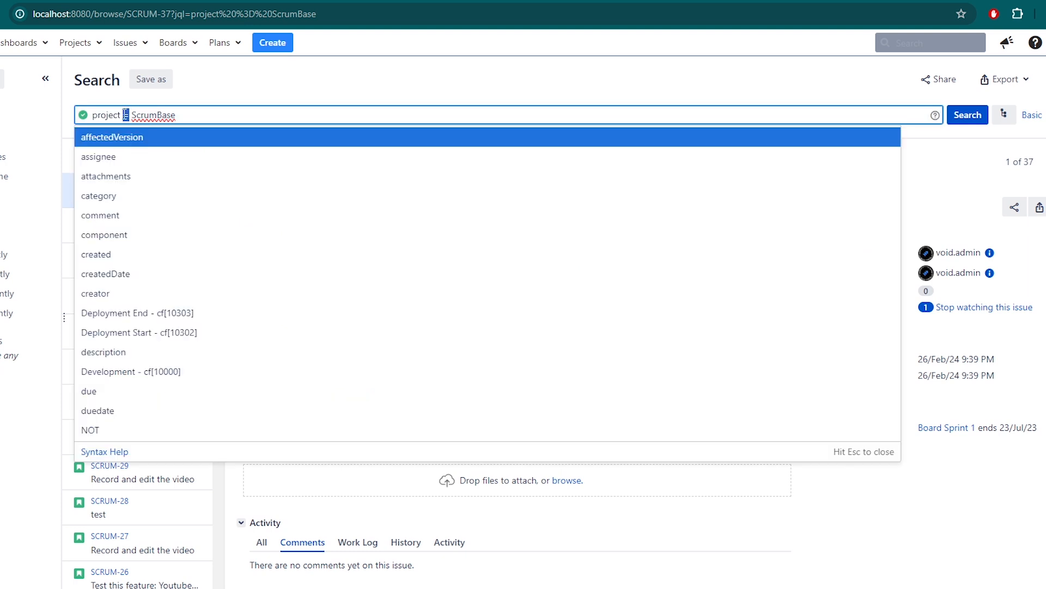
double_click(177, 114)
click(234, 97)
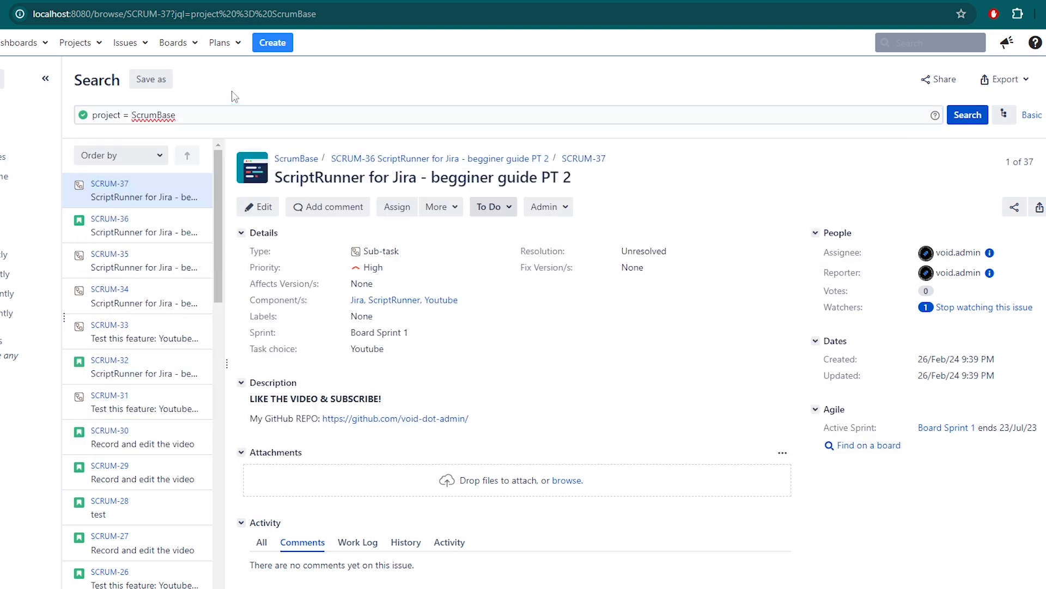
triple_click(203, 116)
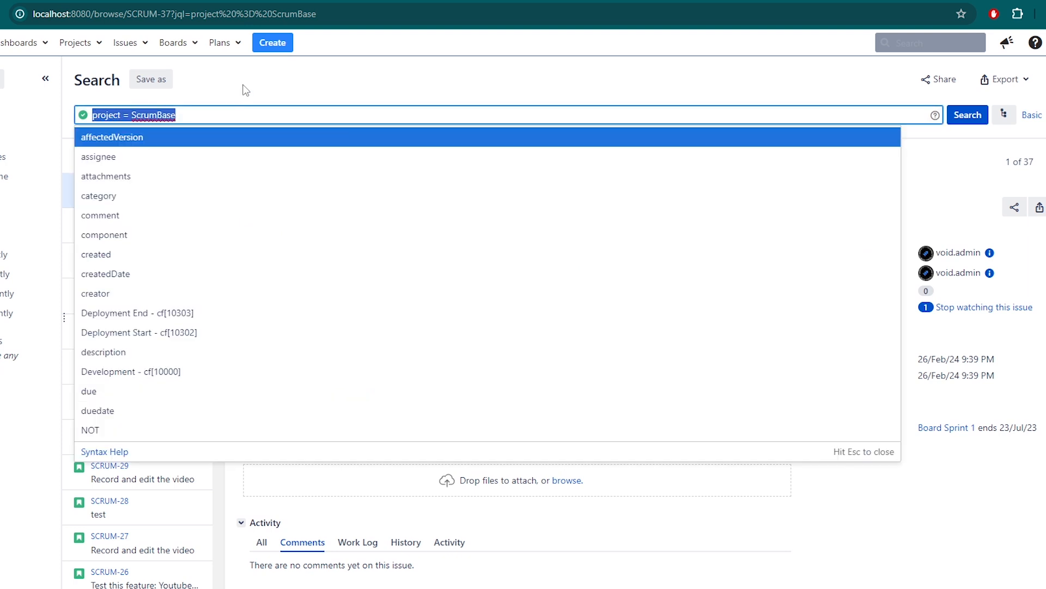
click(243, 87)
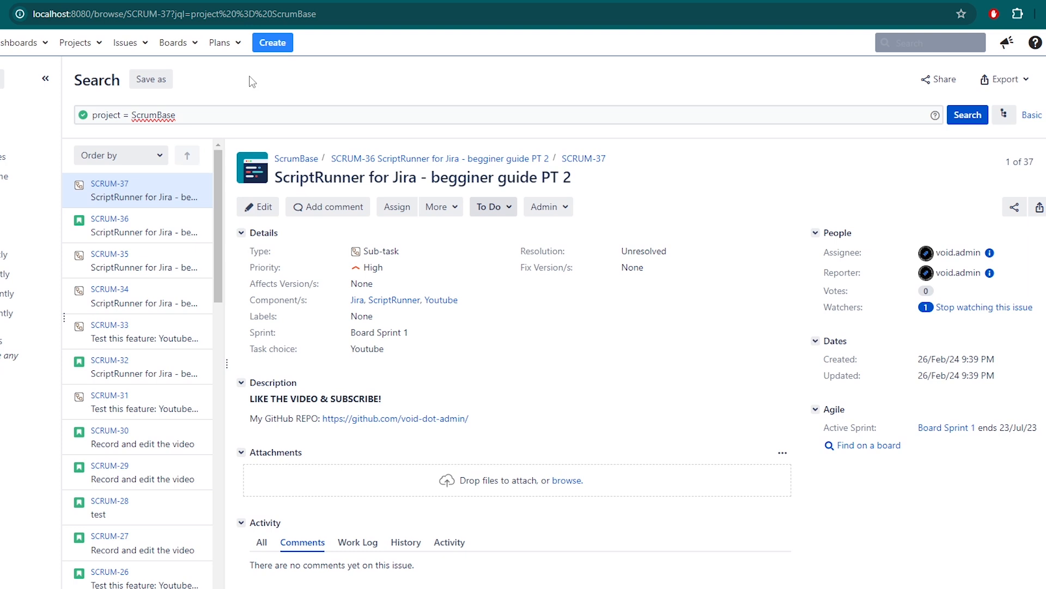
Try the keywords AND and OR after the ScrumBase clause, and remove them again.
click(251, 107)
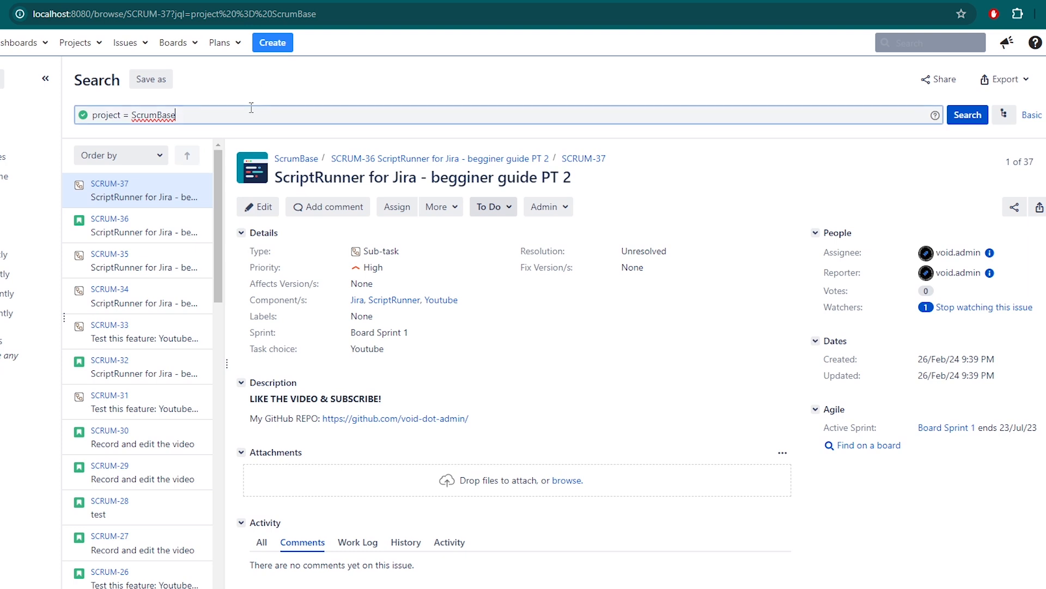
text(AND)
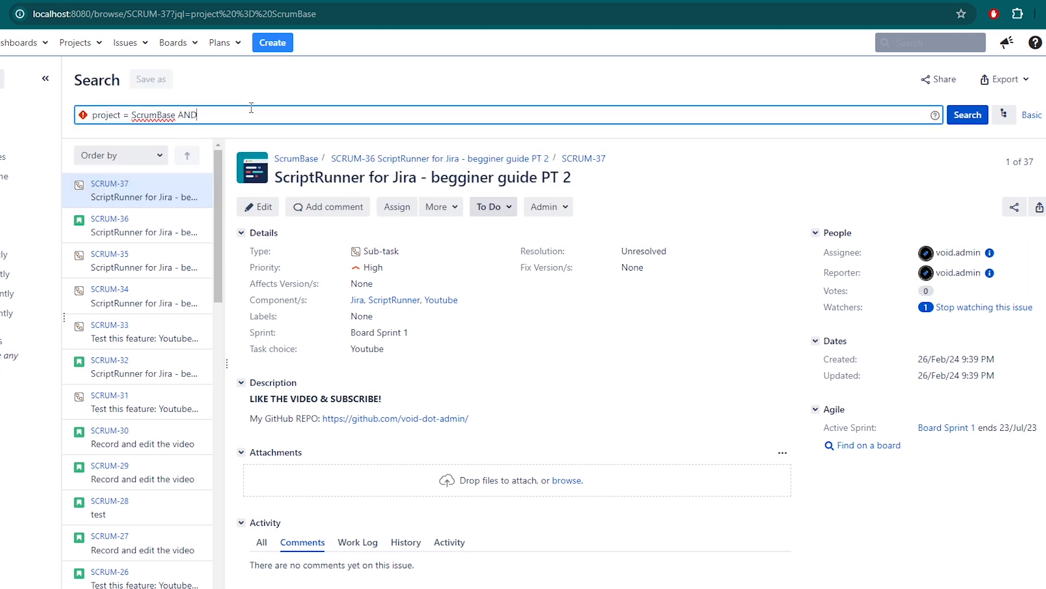
key(BackSpace)
key(BackSpace)
key(BackSpace)
text(OR)
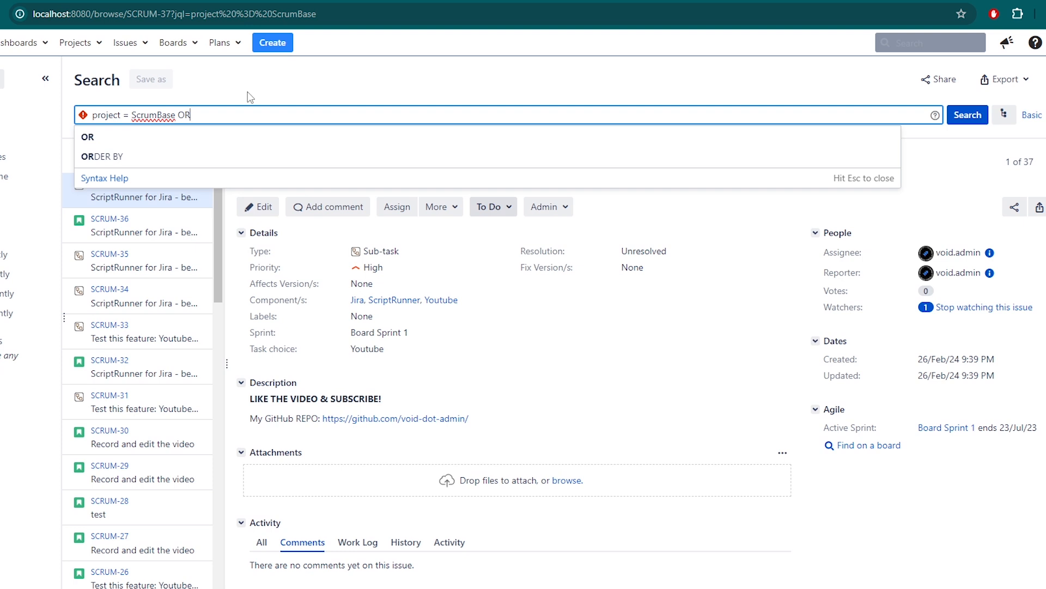
key(BackSpace)
key(BackSpace)
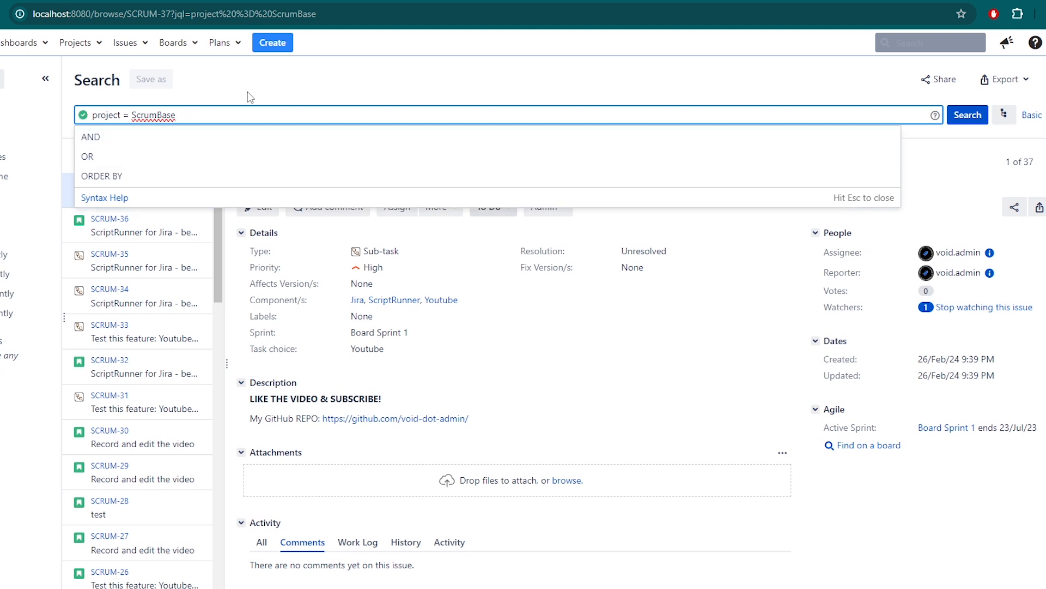
key(Return)
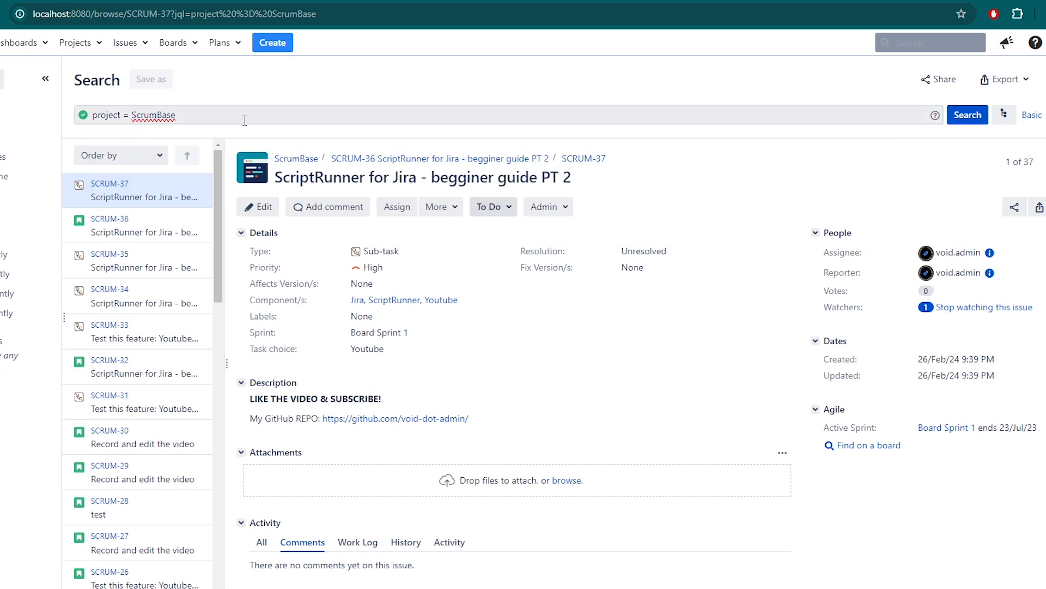
Extend the query with AND issuetype = Story, and run the search.
click(230, 111)
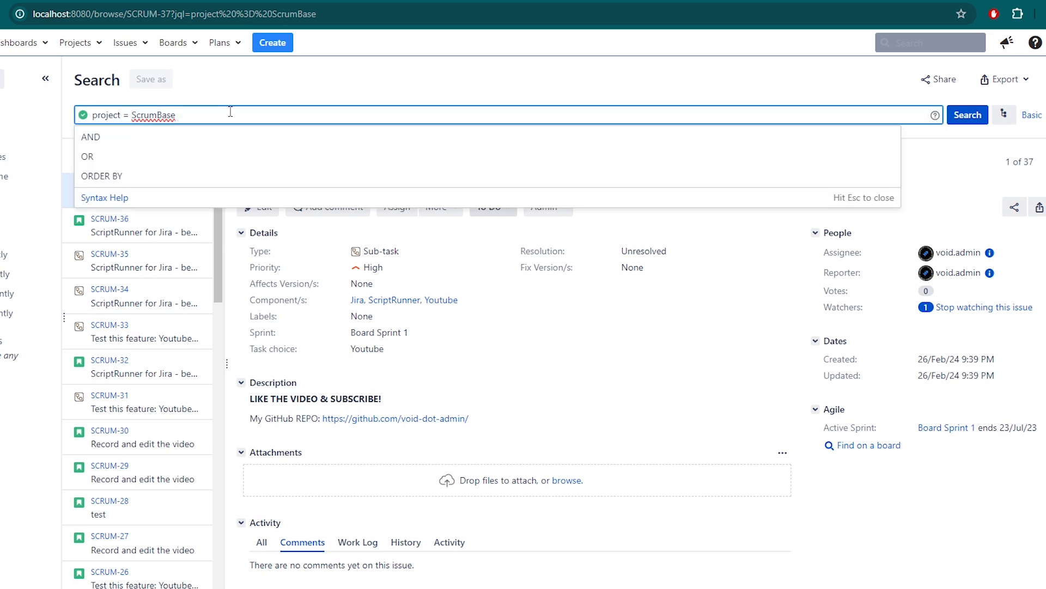
text(A)
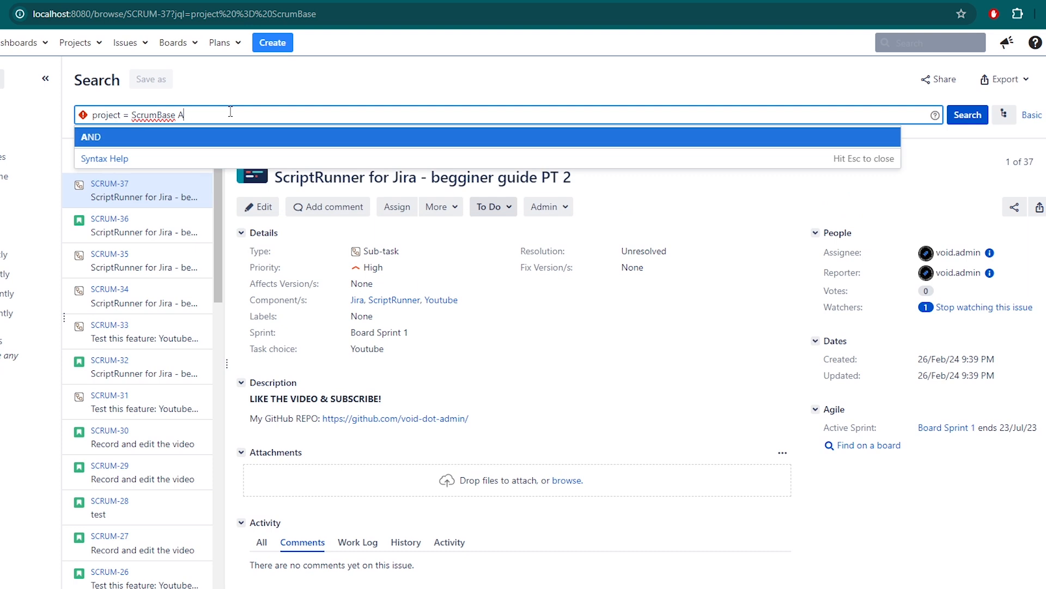
text(ND issu)
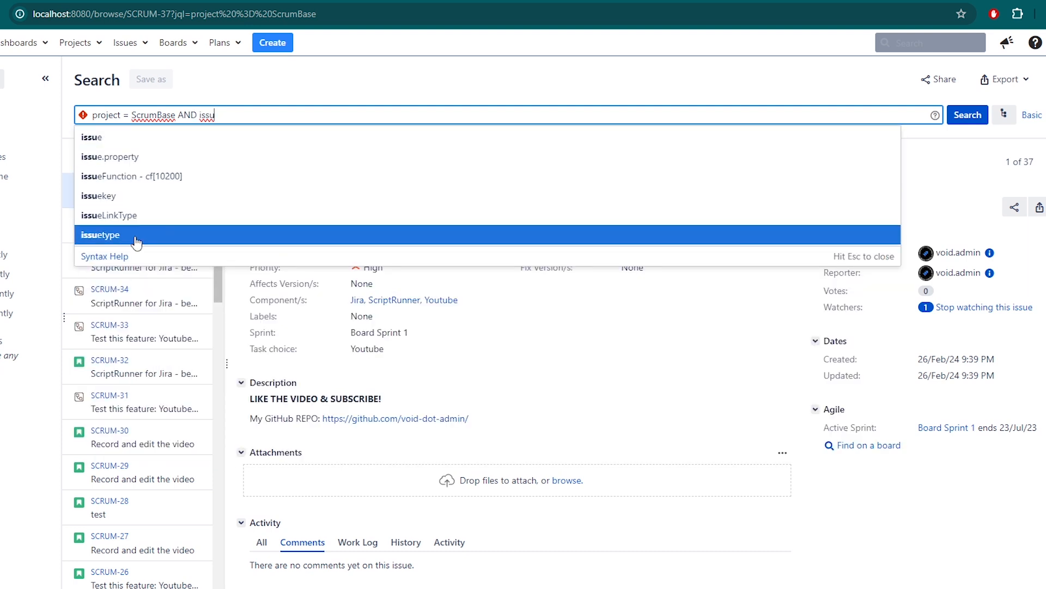
click(135, 237)
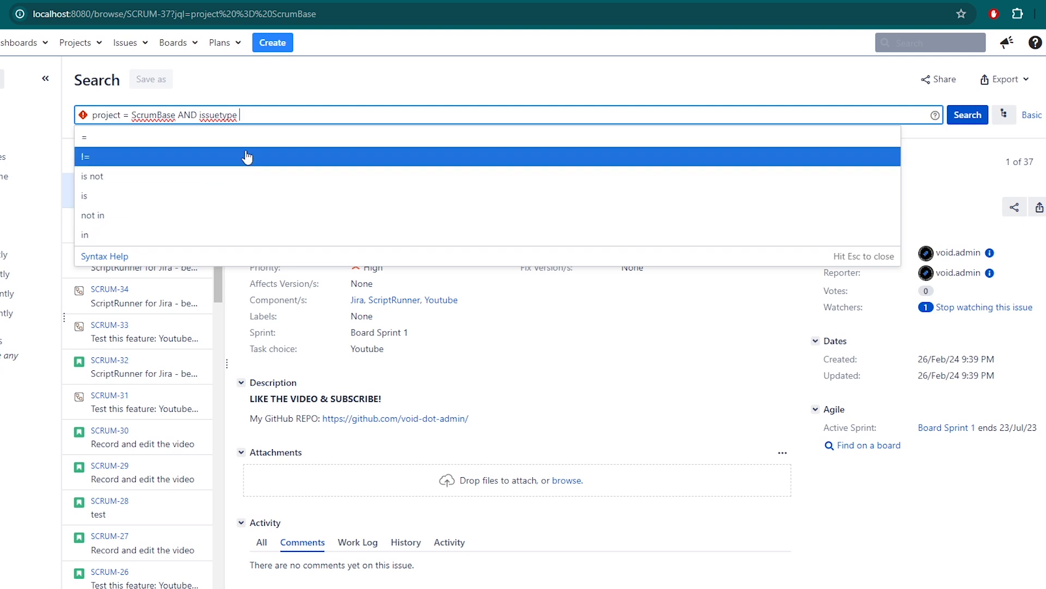
click(204, 139)
text(sto)
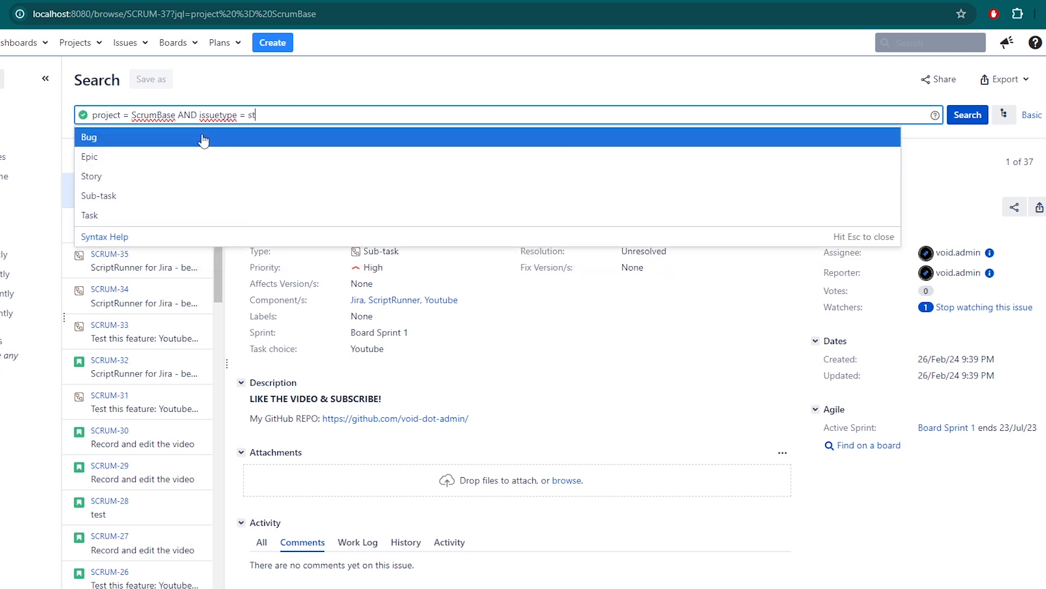
click(202, 139)
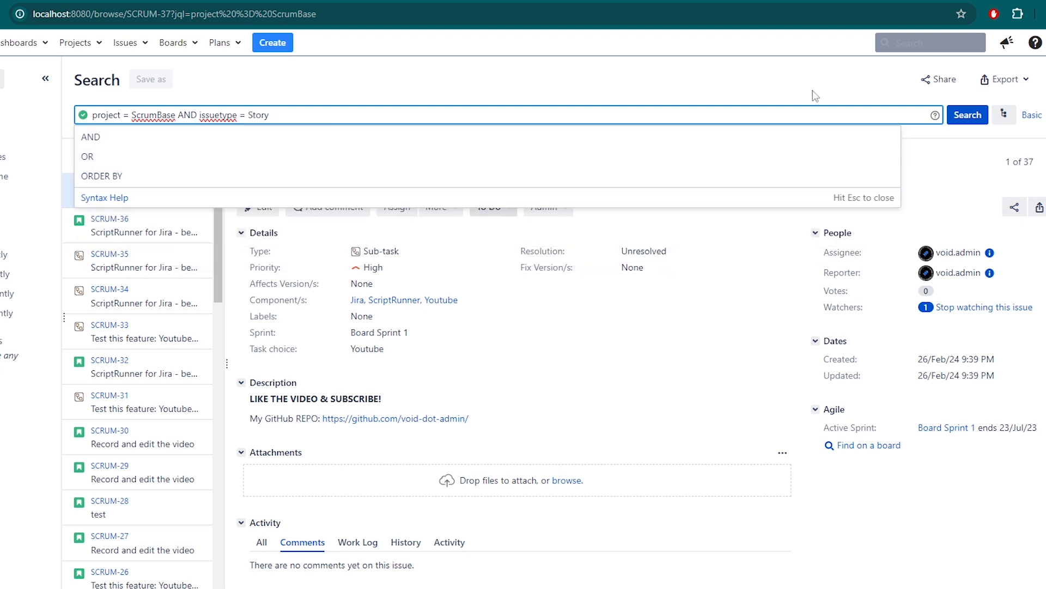
click(964, 117)
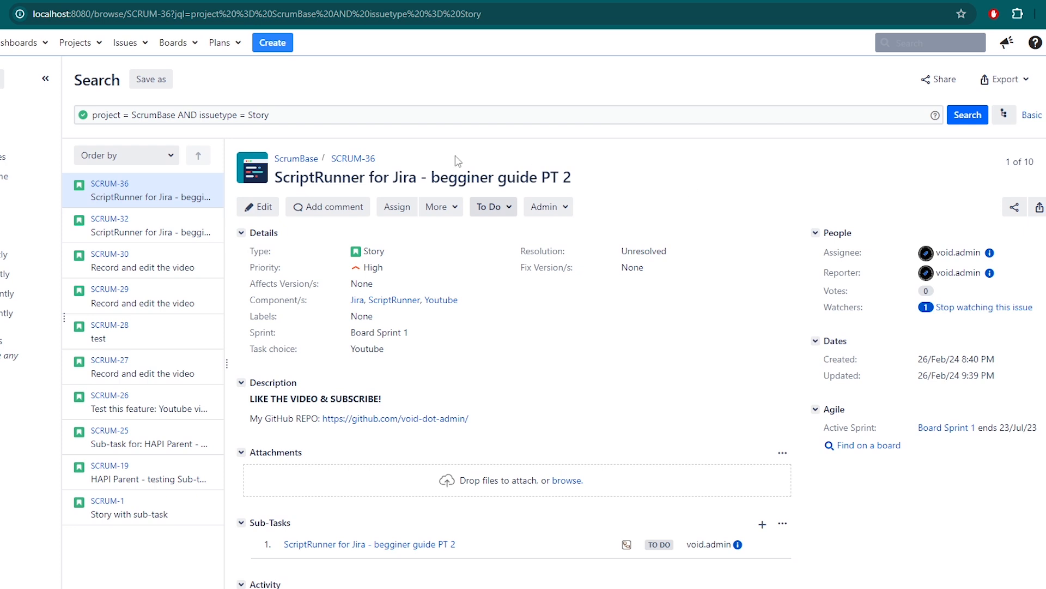
Examine the AND keyword and the clauses it joins by highlighting them in the query.
double_click(197, 114)
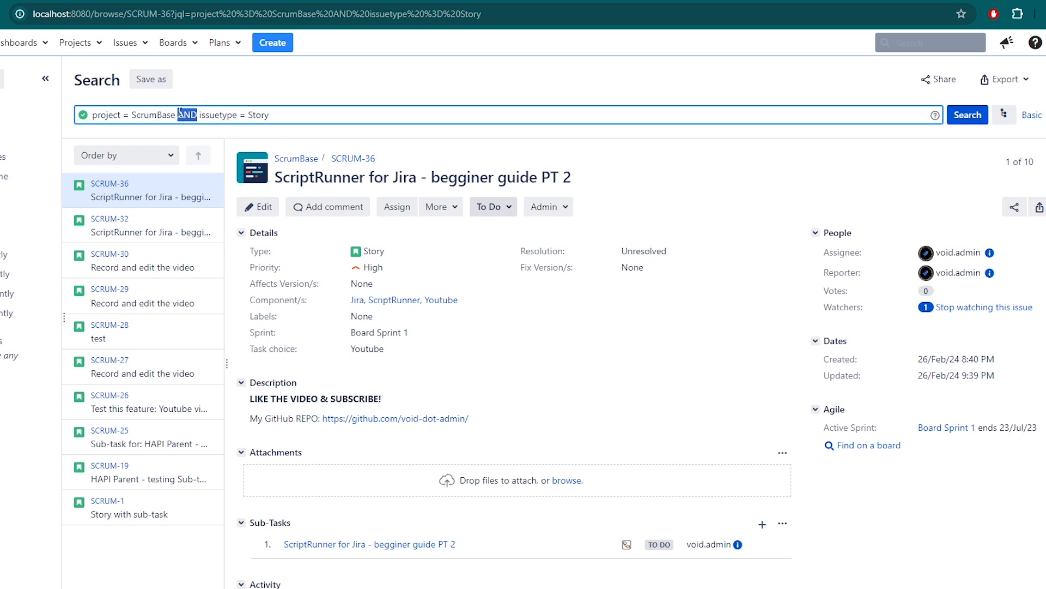
click(229, 81)
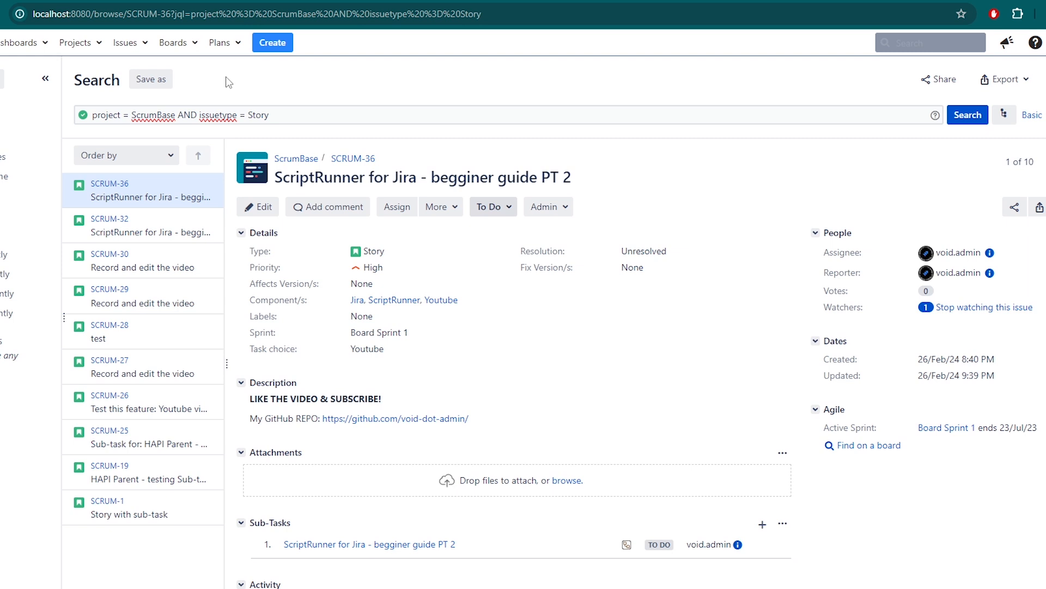
click(246, 115)
drag(299, 116, 197, 83)
click(198, 83)
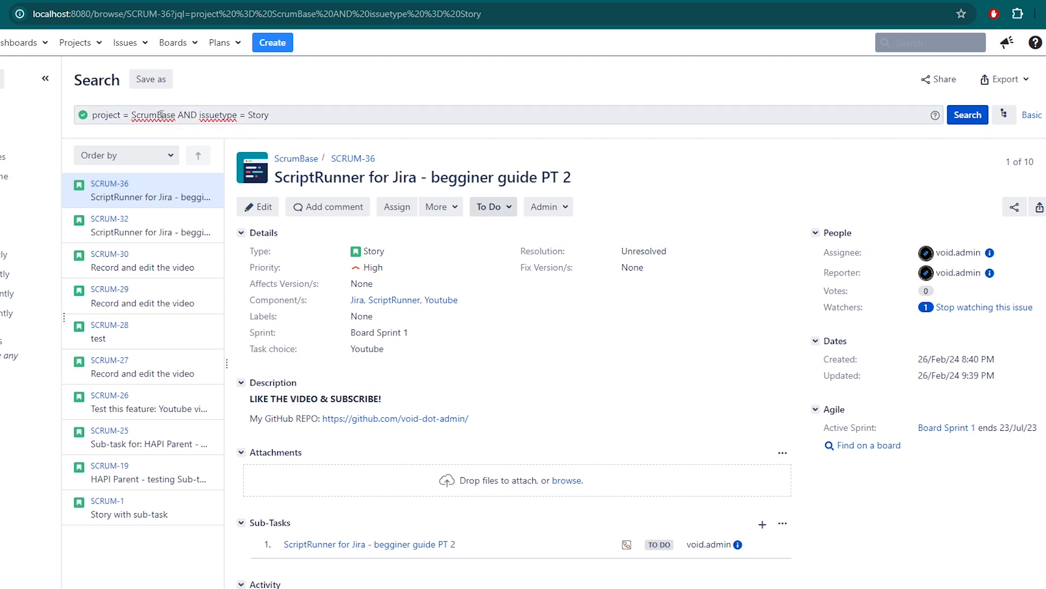
Extend the ScrumBase story query with OR status = Done, and run the search.
click(304, 116)
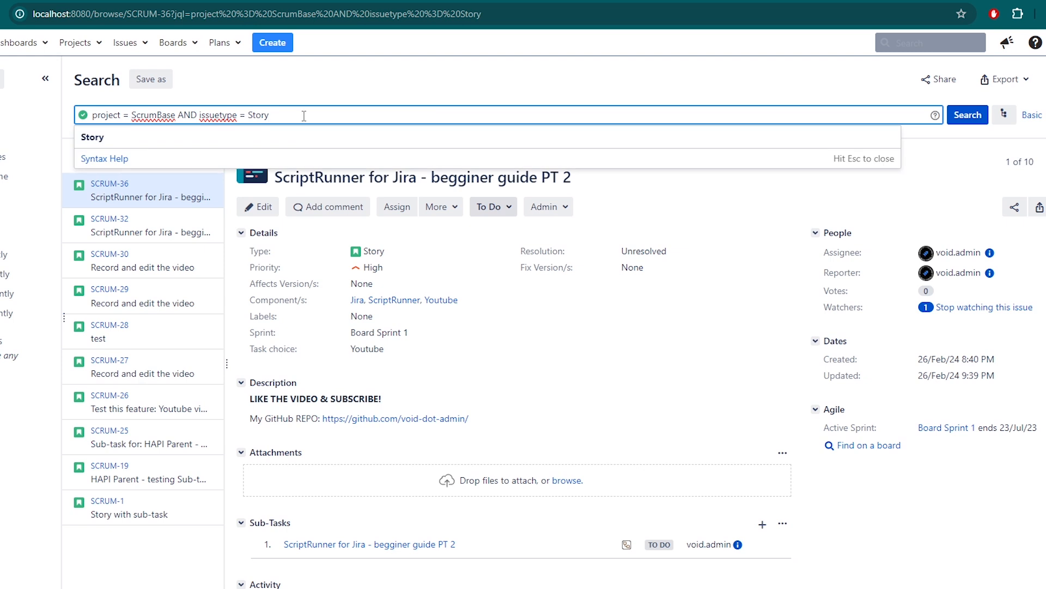
text(OR)
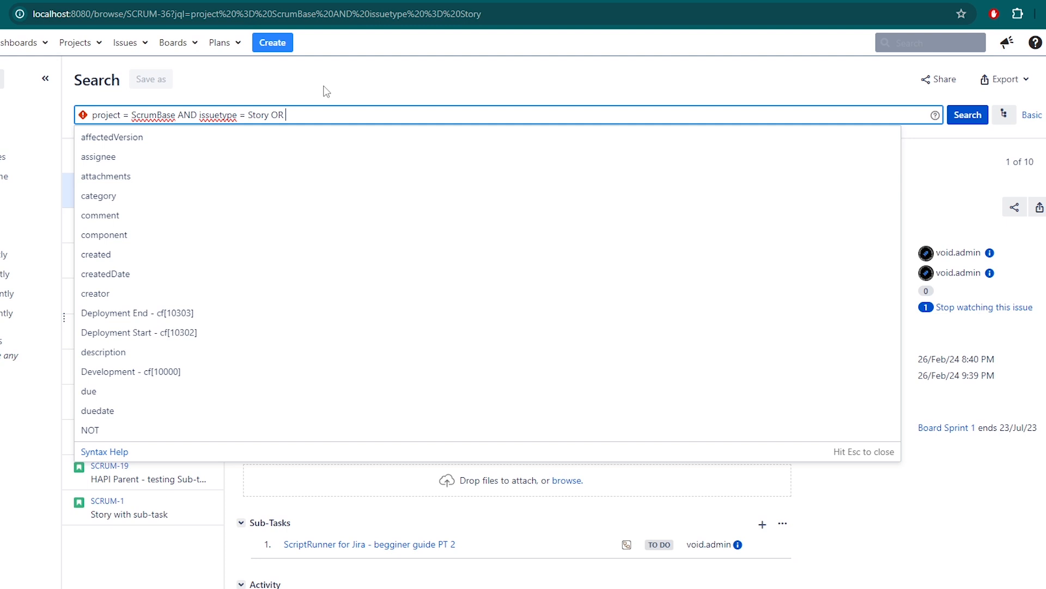
text(st)
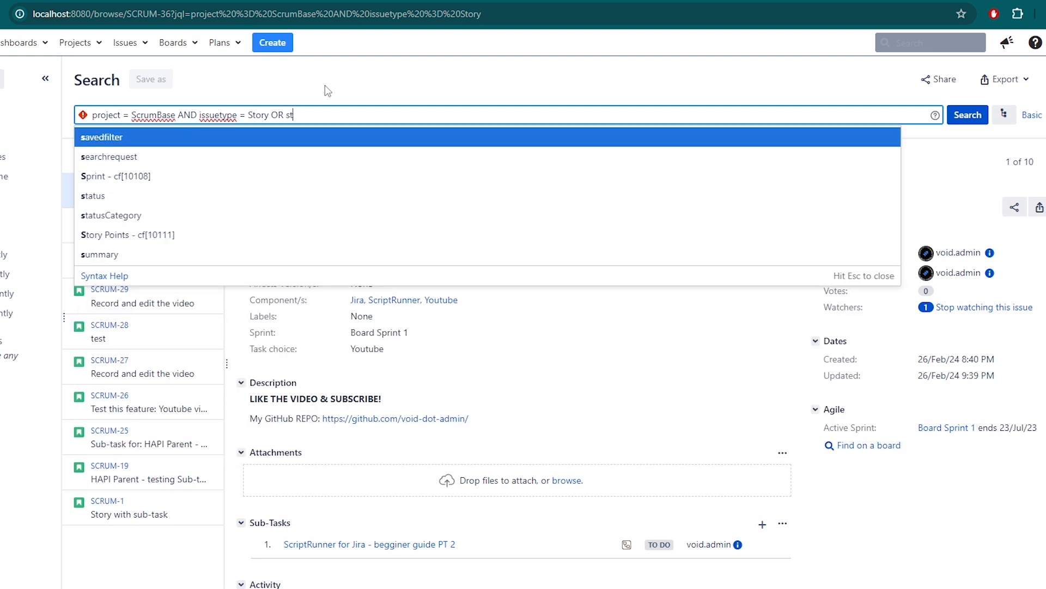
click(224, 137)
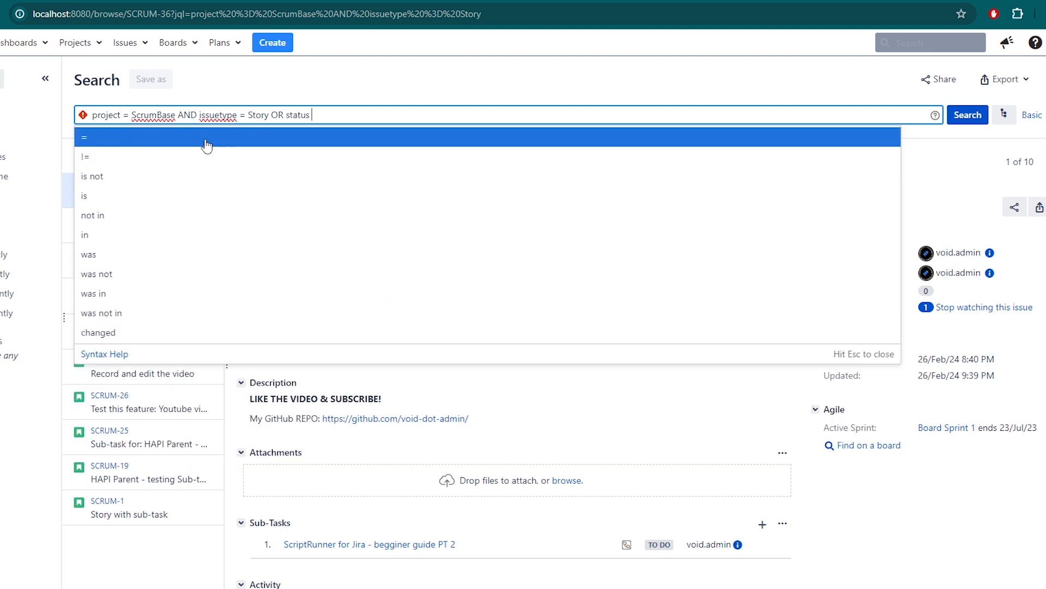
click(158, 139)
text(Done)
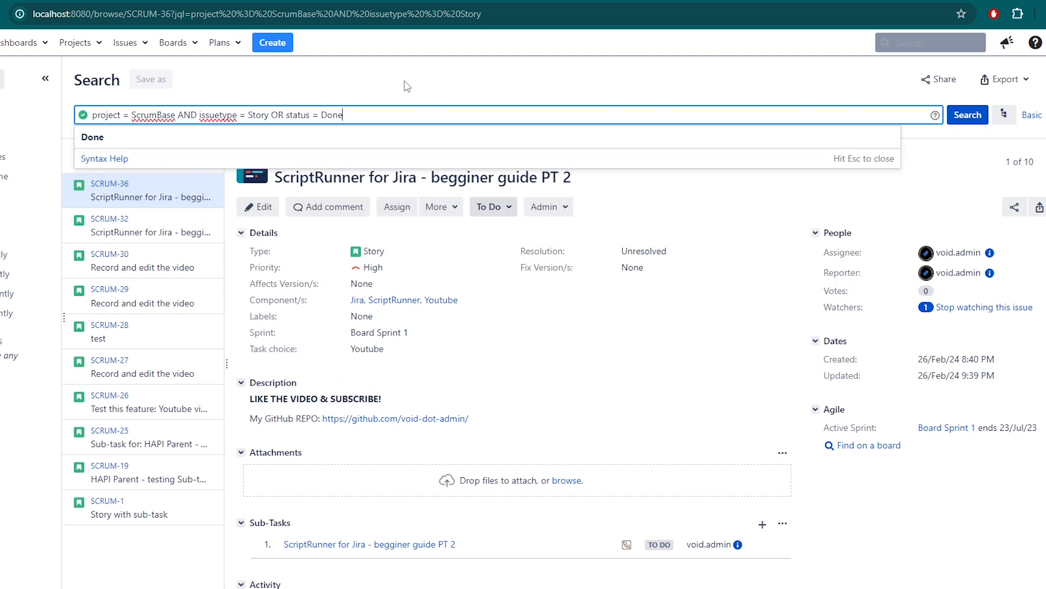
key(Return)
click(966, 113)
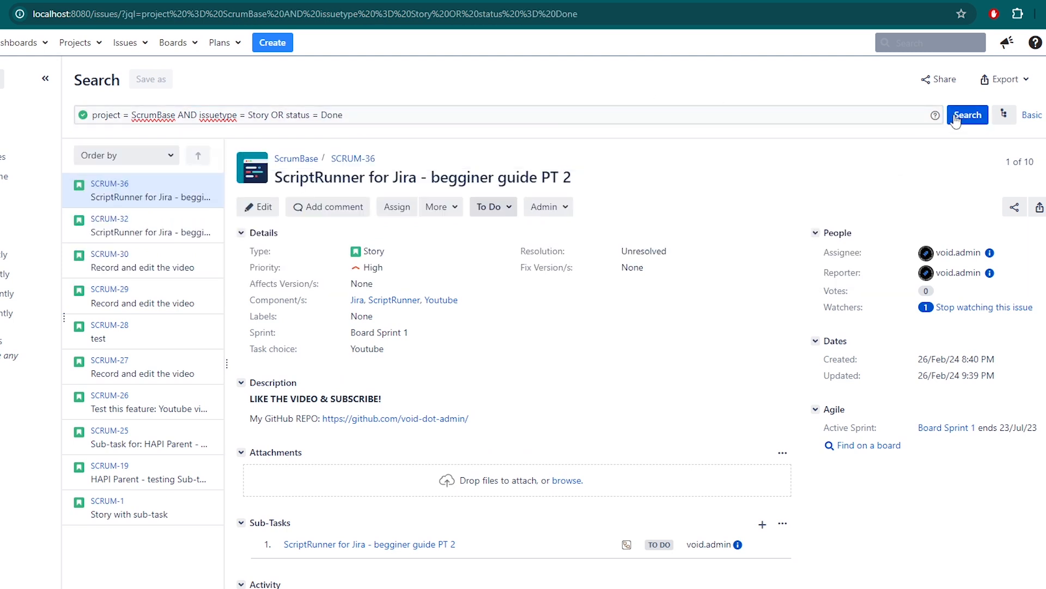
Look through the list of issues returned by the search.
scroll(166, 266, down, 2)
scroll(162, 297, up, 2)
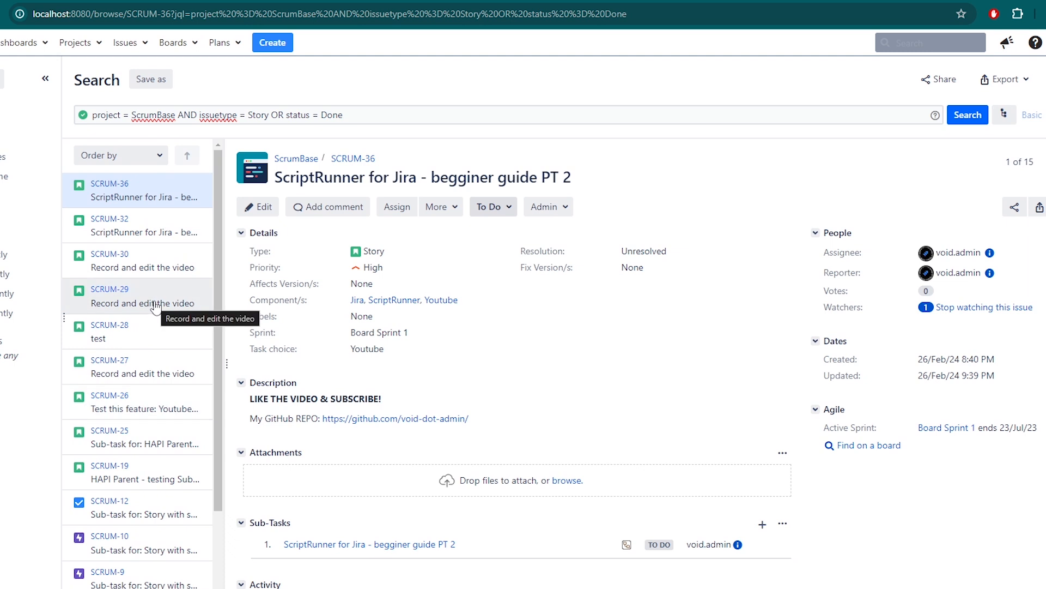
scroll(154, 303, down, 2)
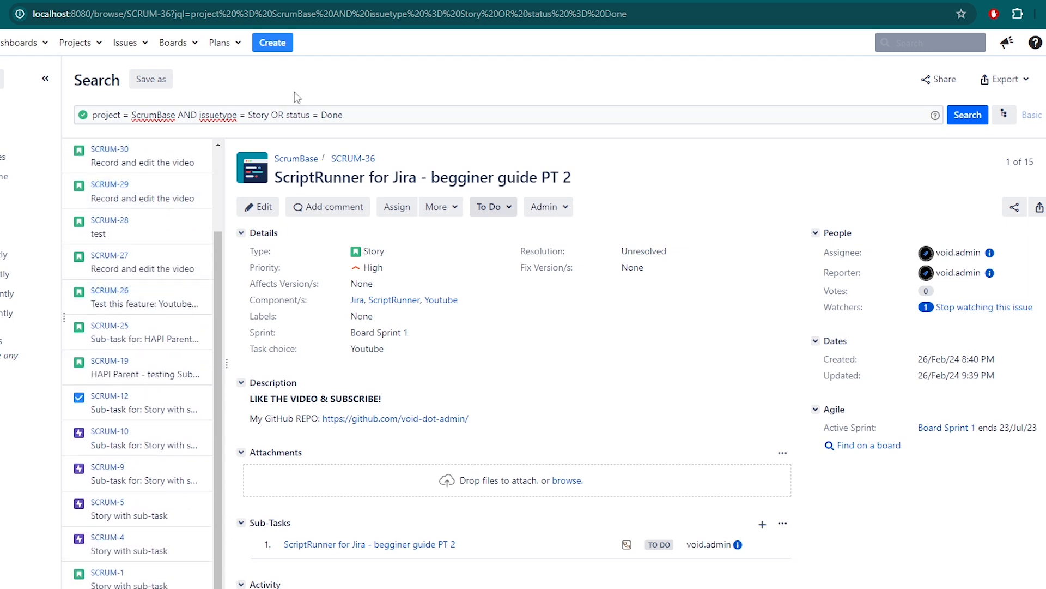
scroll(165, 283, up, 2)
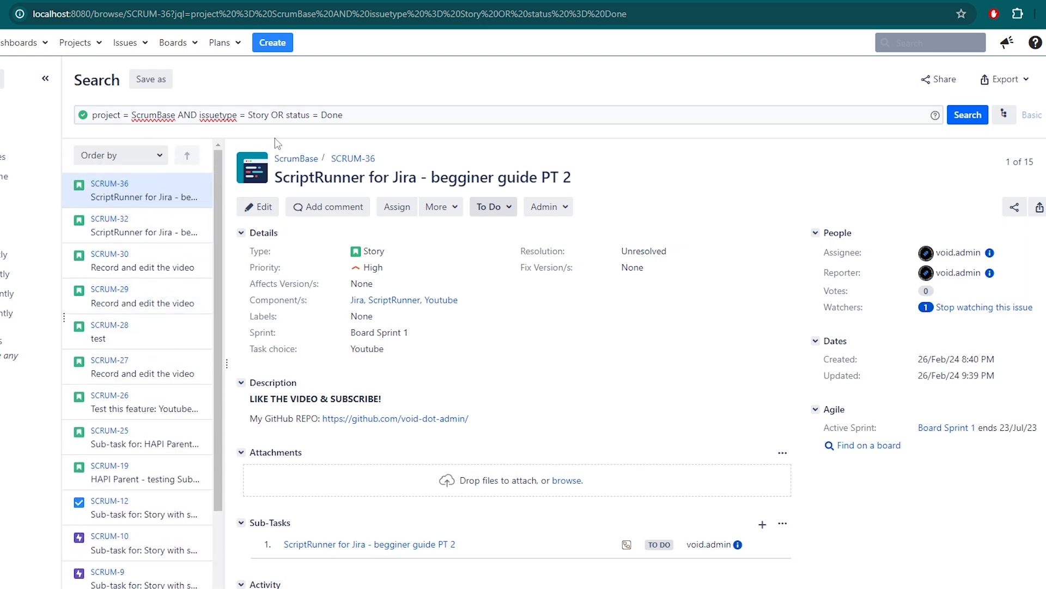
Examine the query logic by highlighting project = ScrumBase AND issuetype = Story, status = Done, and the whole query.
drag(268, 115, 91, 115)
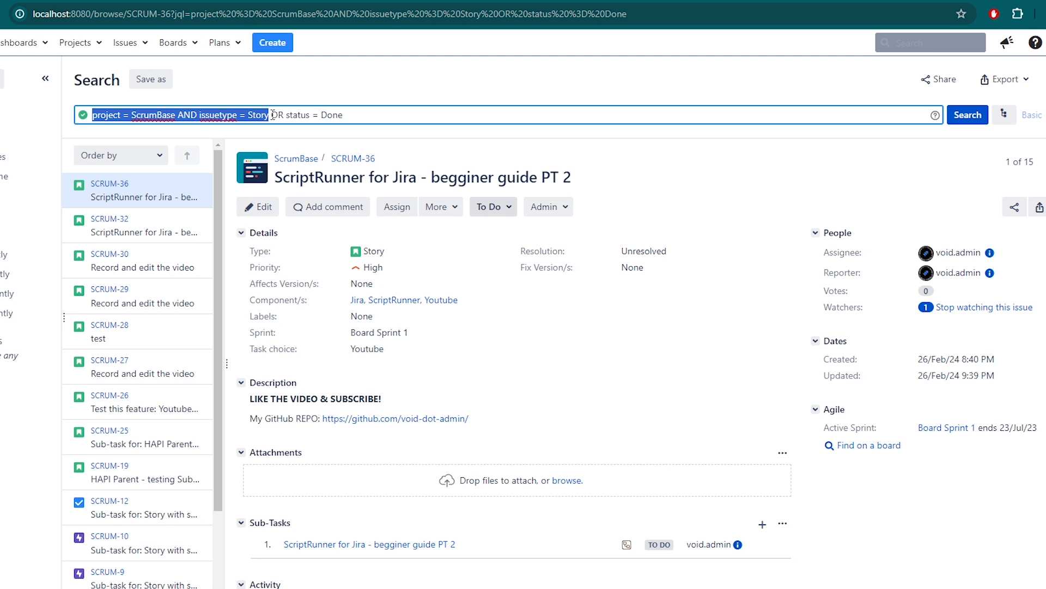
drag(284, 115, 345, 115)
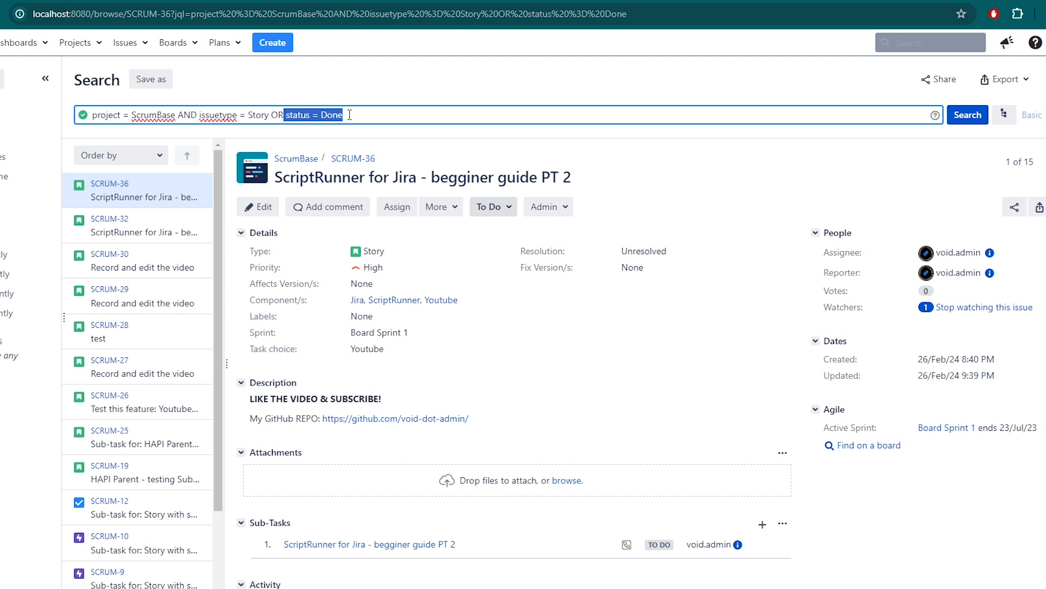
click(345, 83)
drag(345, 111, 286, 115)
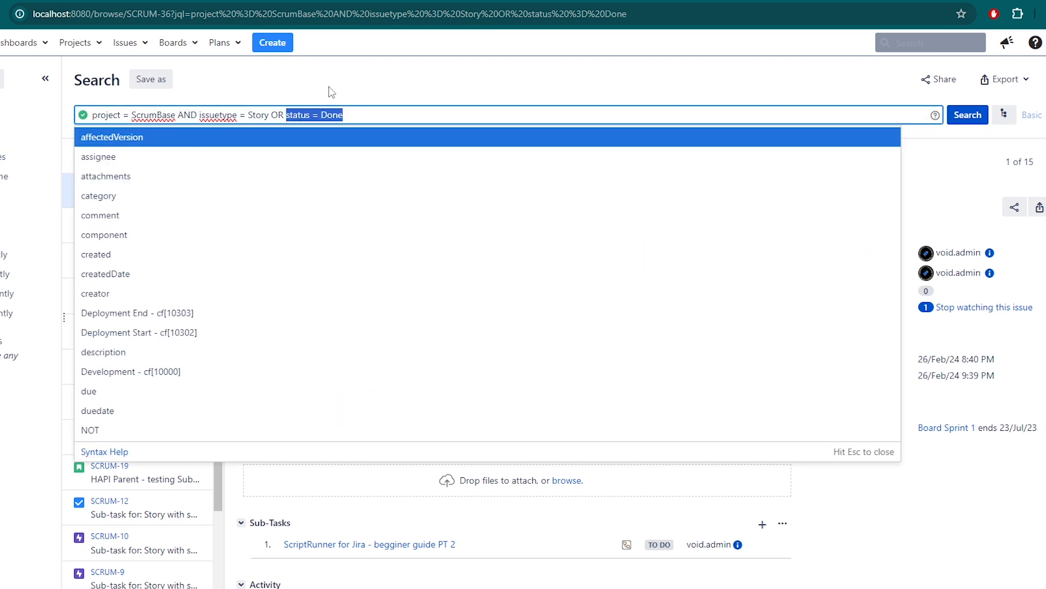
click(328, 86)
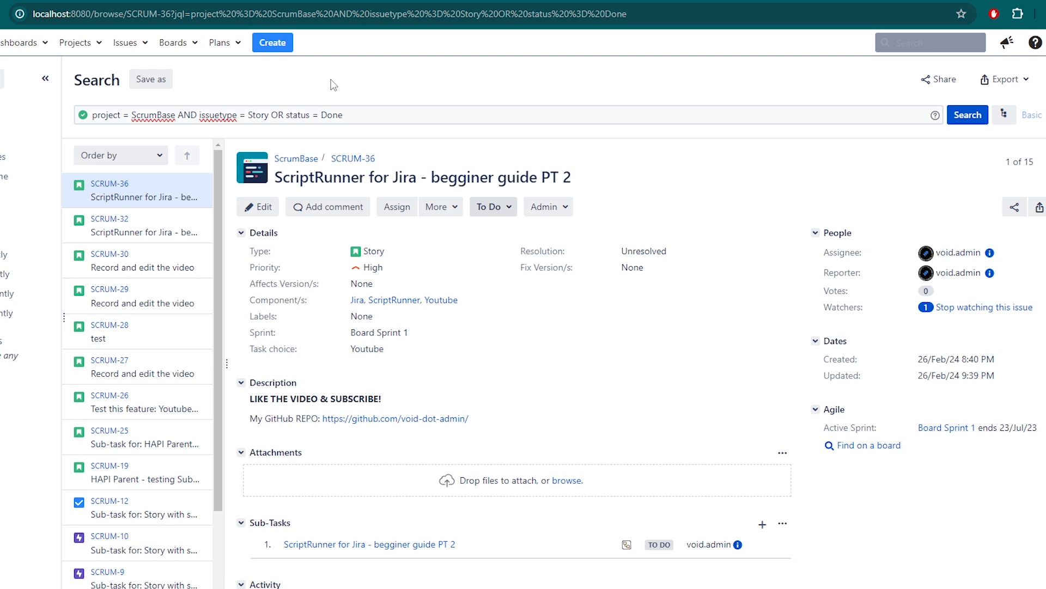
drag(343, 115, 287, 115)
click(316, 84)
drag(341, 115, 82, 119)
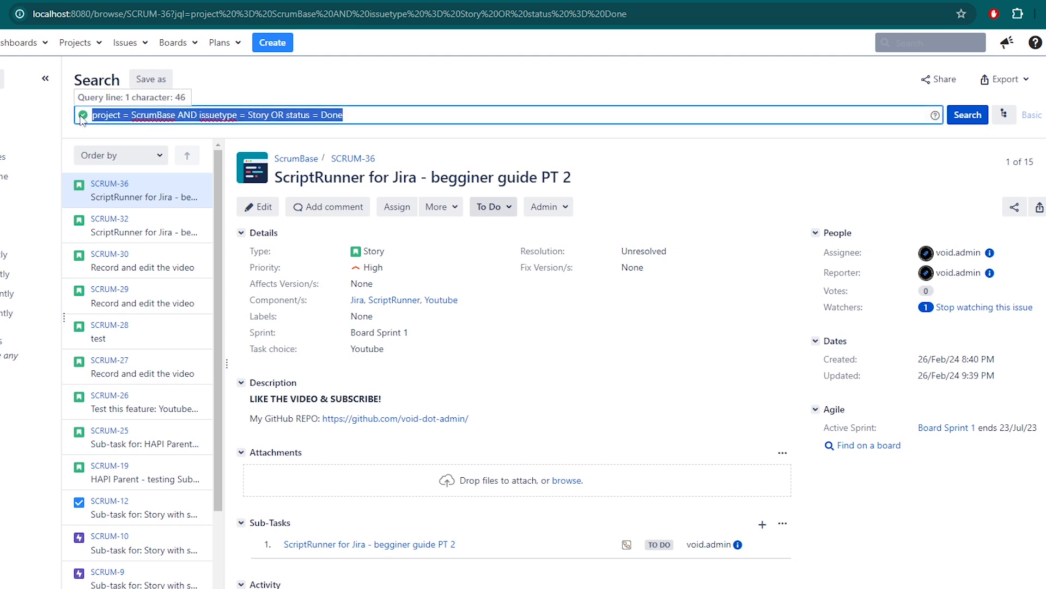
click(239, 89)
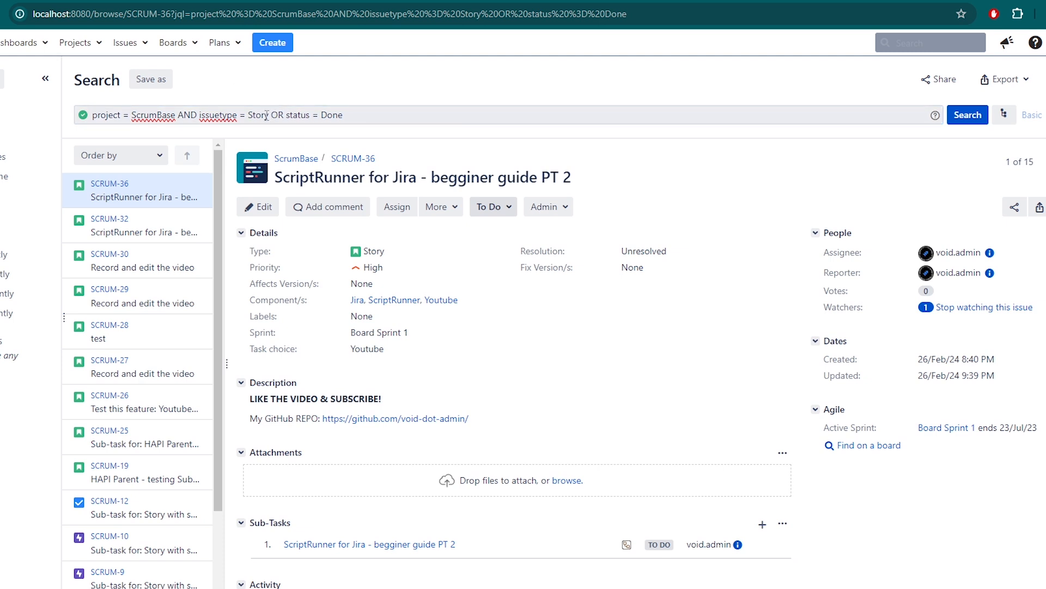
click(266, 114)
drag(268, 114, 109, 111)
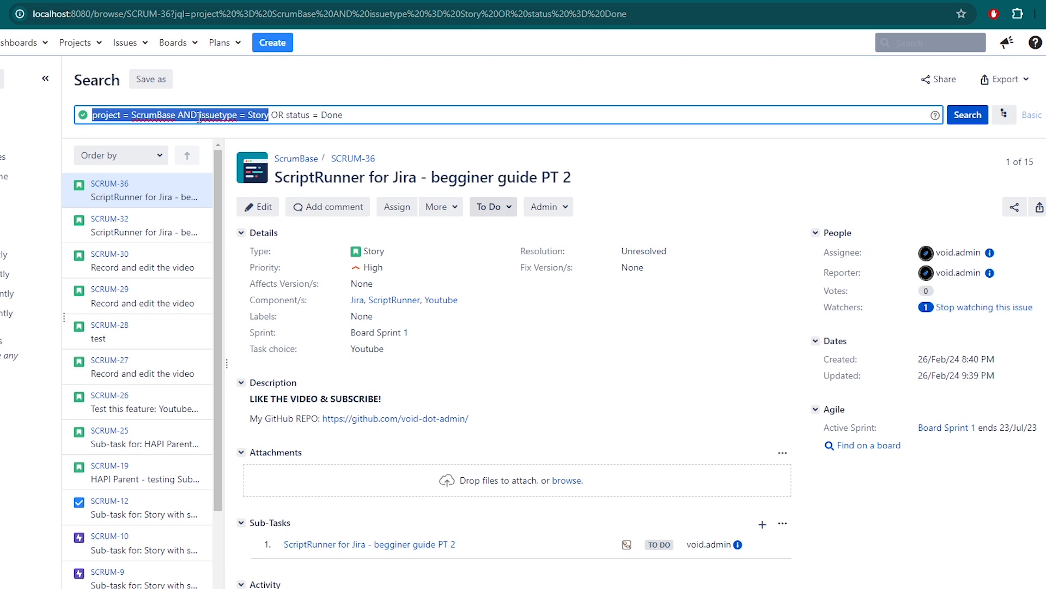
drag(286, 115, 344, 117)
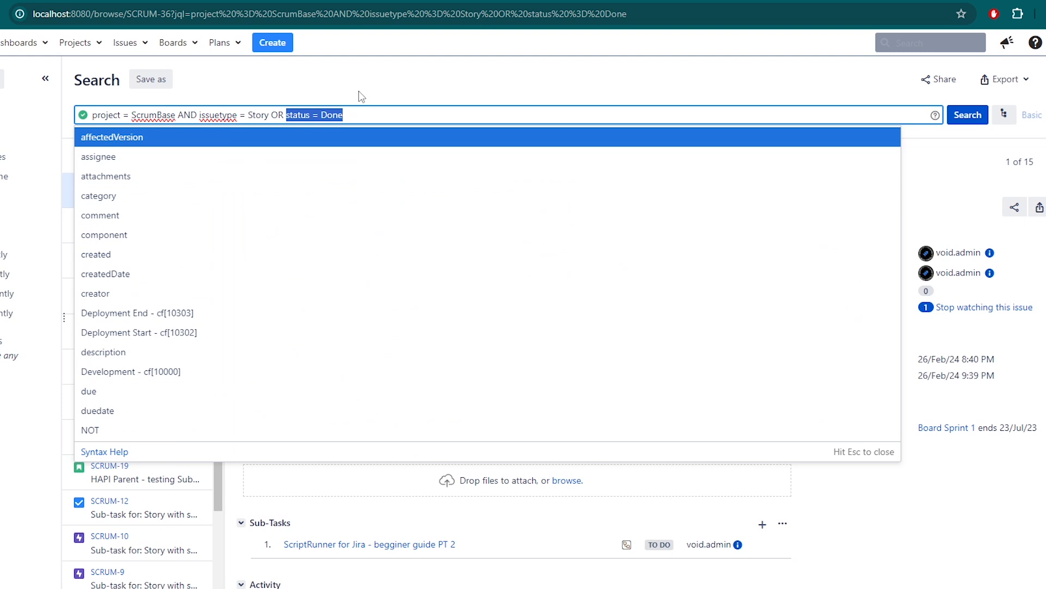
click(360, 97)
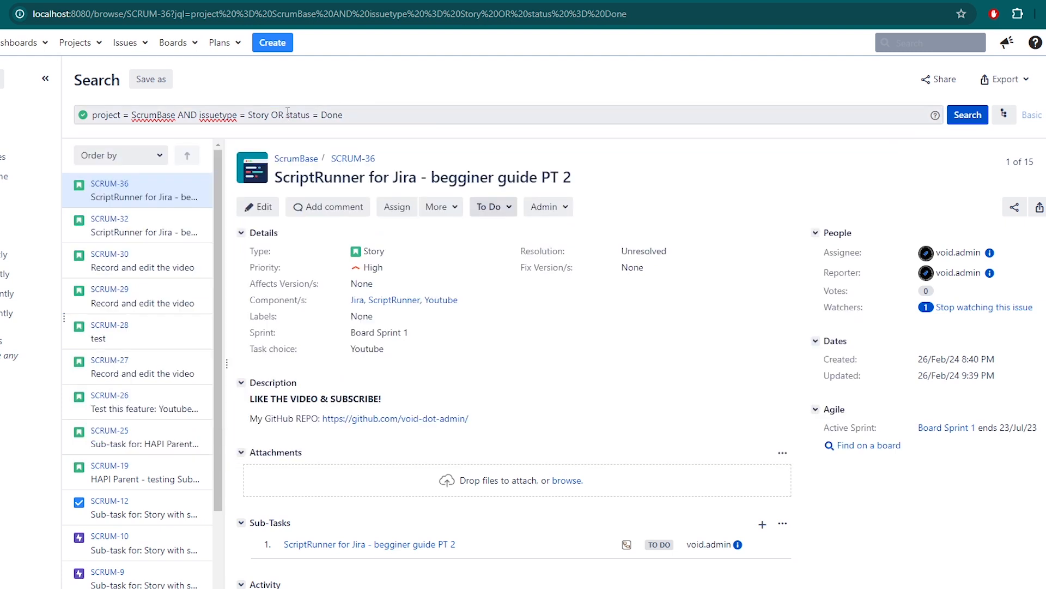
drag(288, 113, 345, 116)
click(353, 87)
Replace the whole query with issuetype = Story, and run the search.
drag(341, 115, 91, 112)
key(BackSpace)
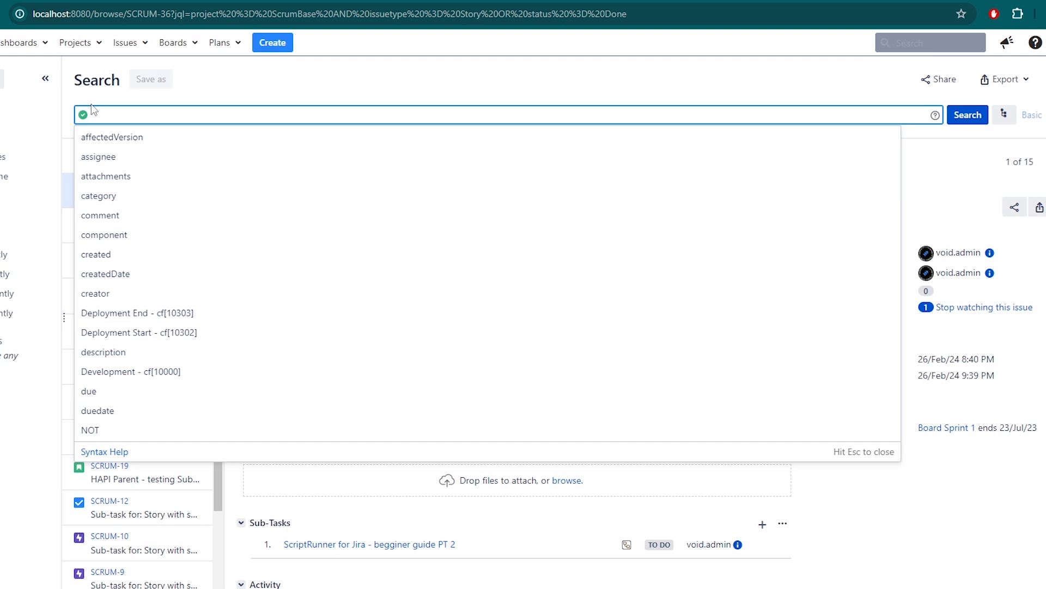
text(issu)
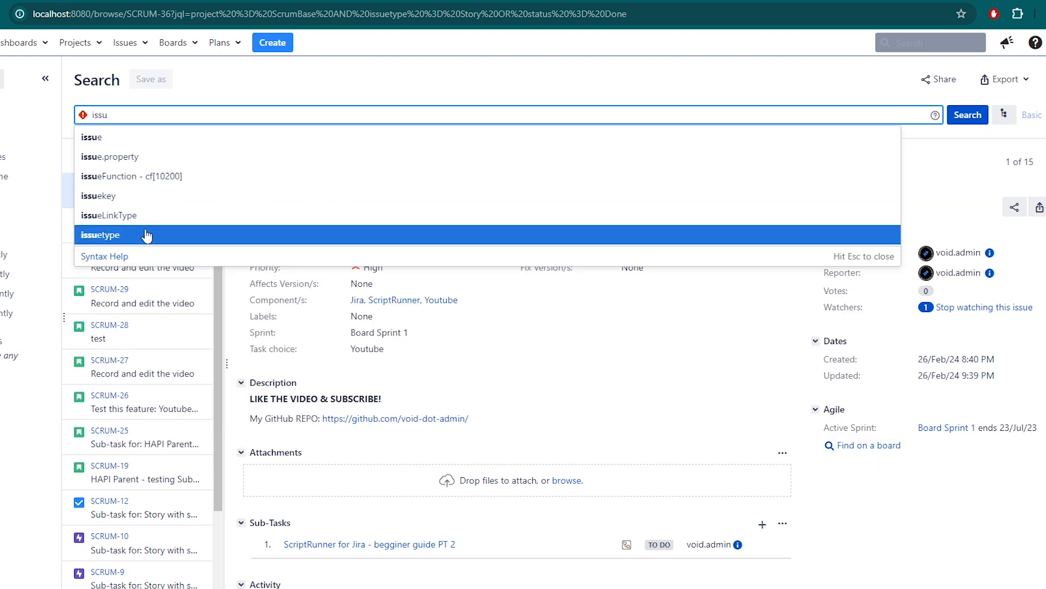
click(145, 234)
click(110, 140)
text(Story)
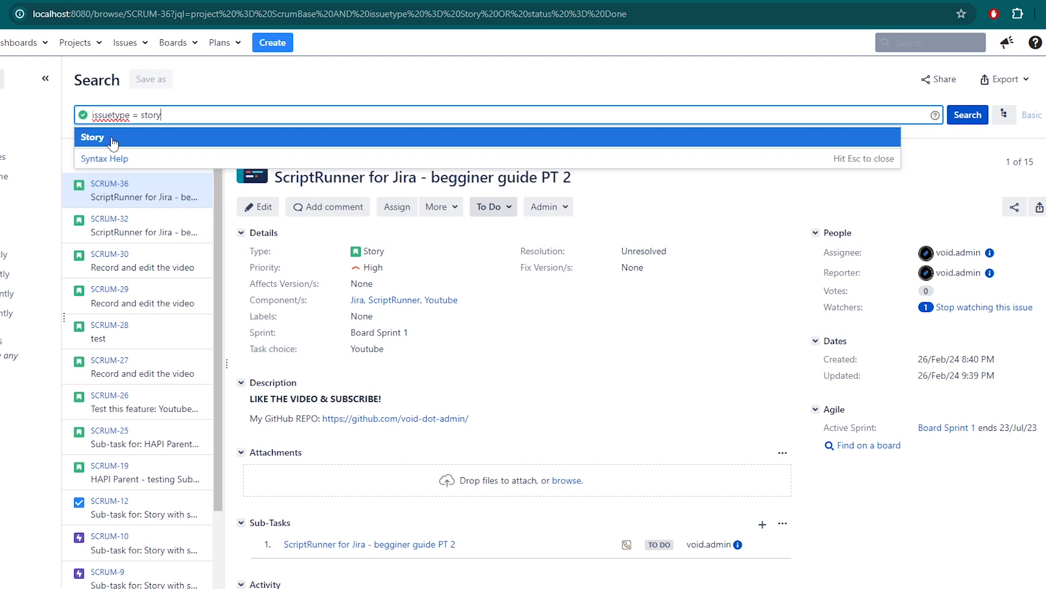
click(370, 132)
key(Return)
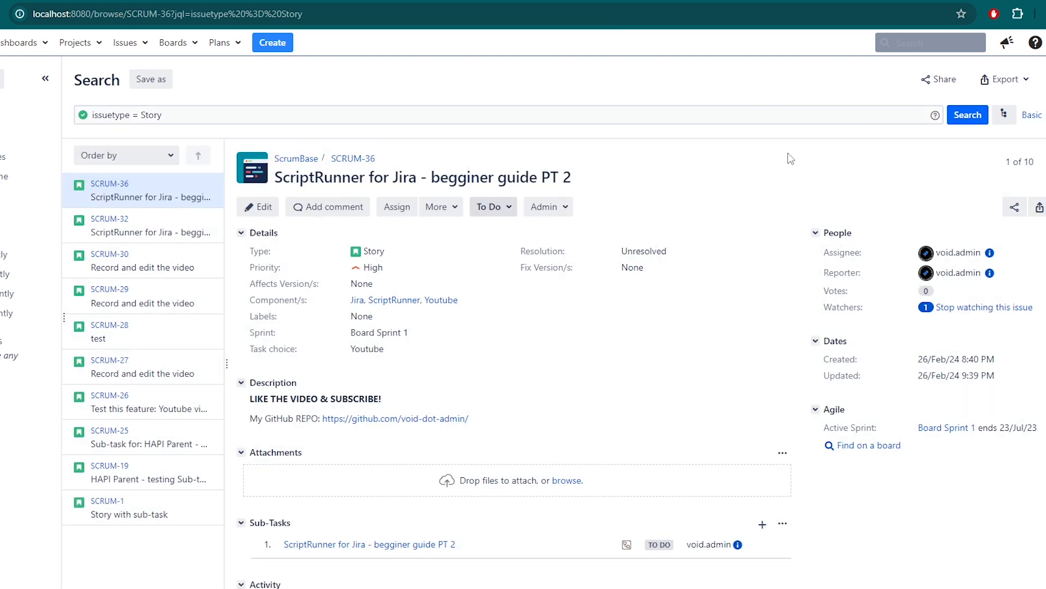
Add OR status = Done after the issuetype = Story clause, and run the search.
click(333, 118)
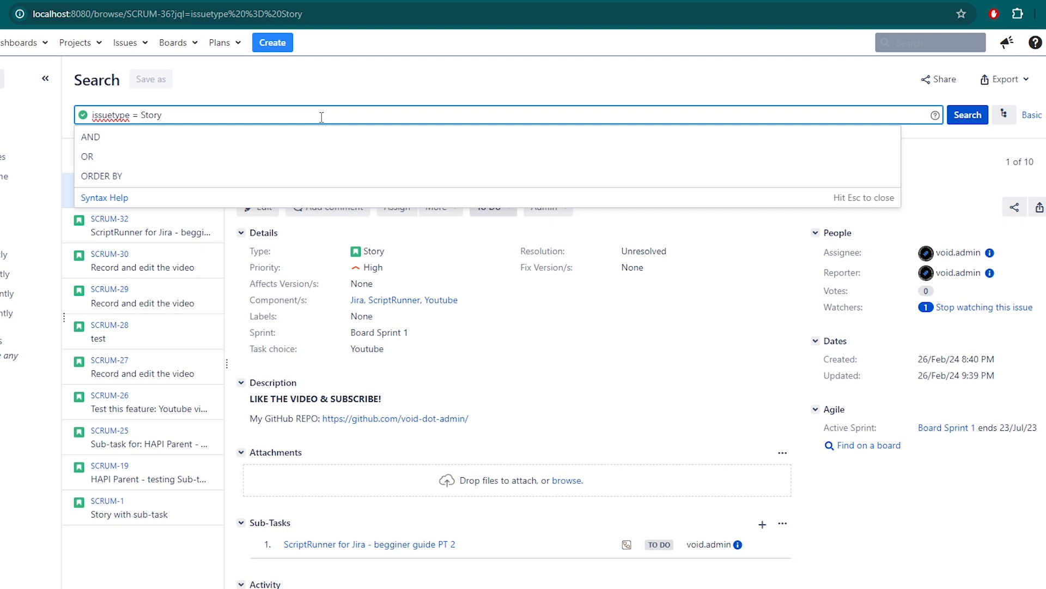
text(OR)
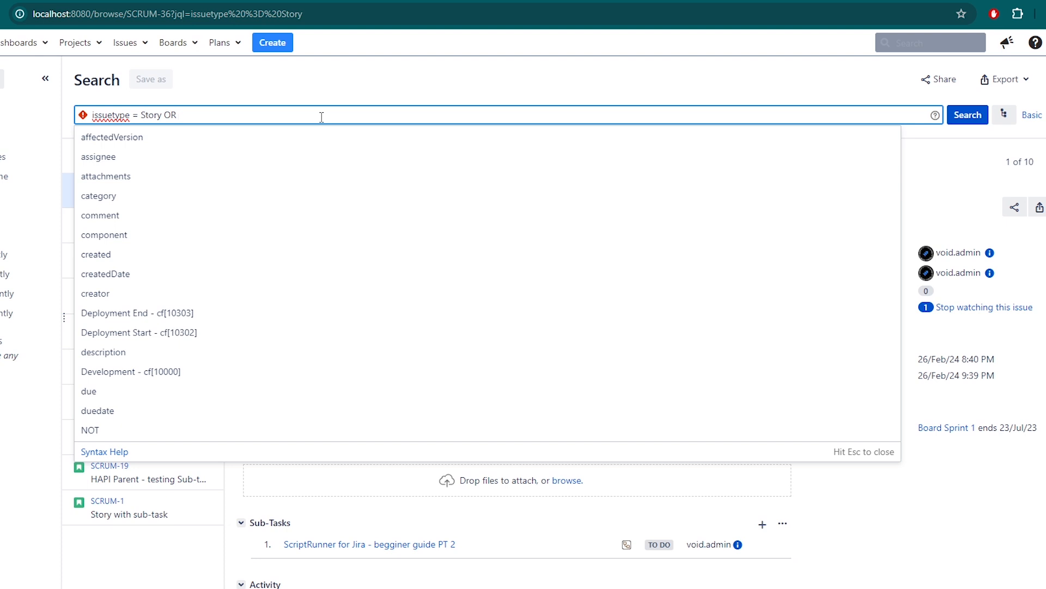
text(status)
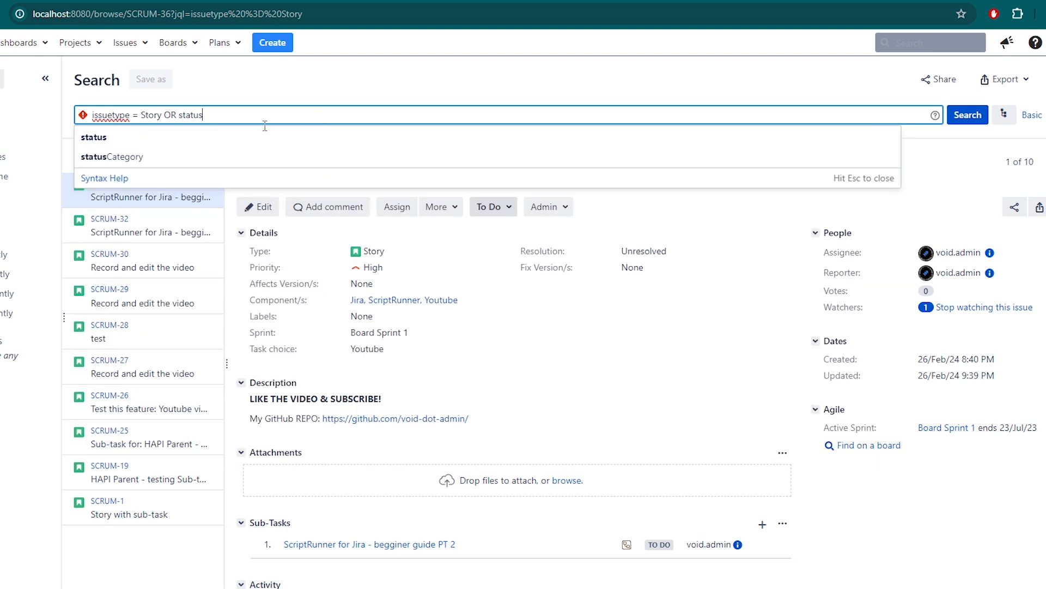
text( = Done)
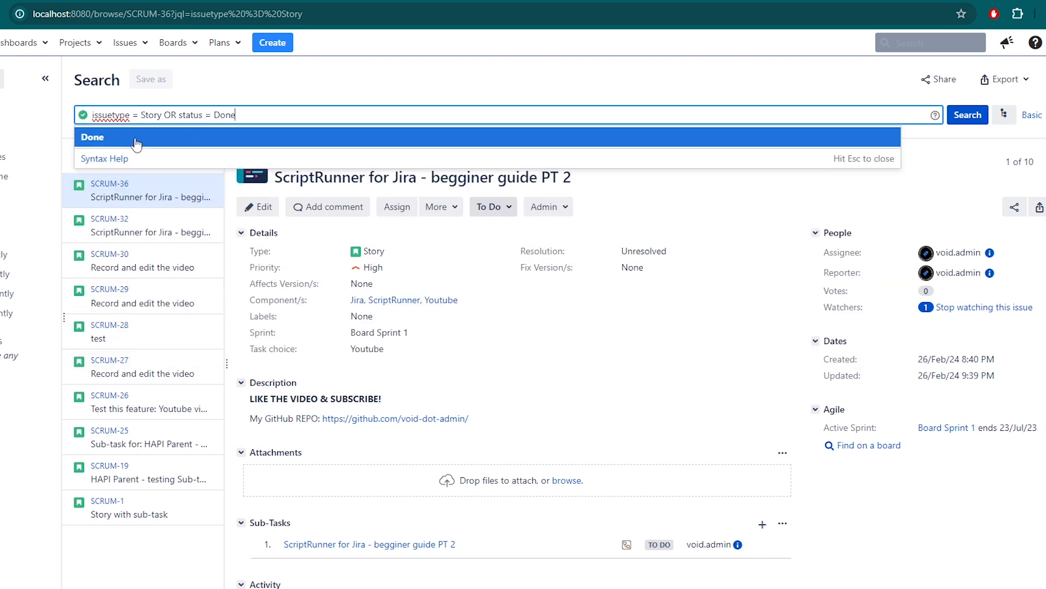
click(137, 143)
click(952, 121)
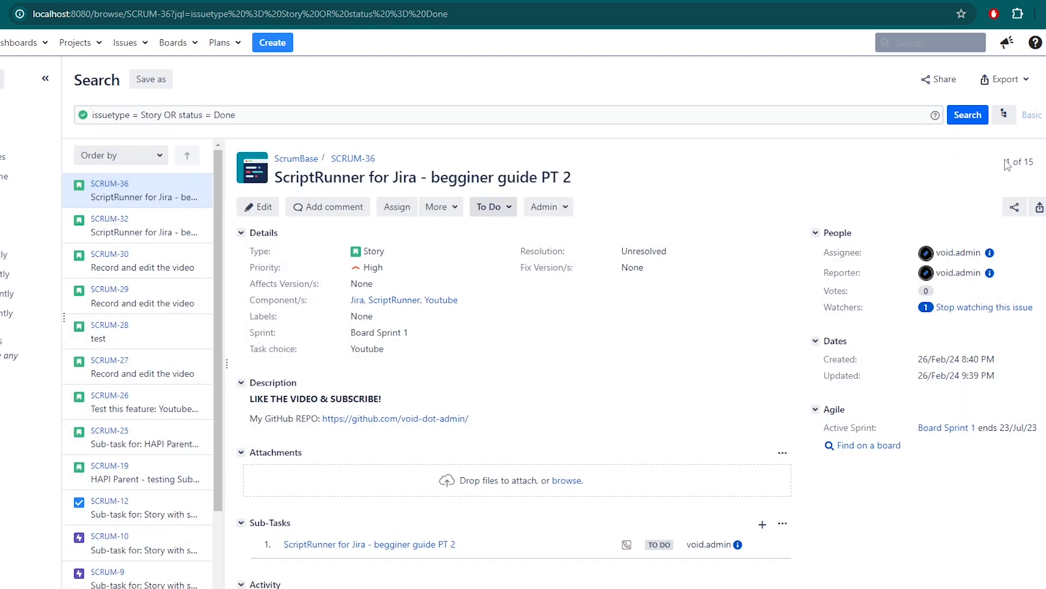
Examine the two alternatives of the query by highlighting issuetype = Story and status = Done.
key(ctrl+a)
click(945, 169)
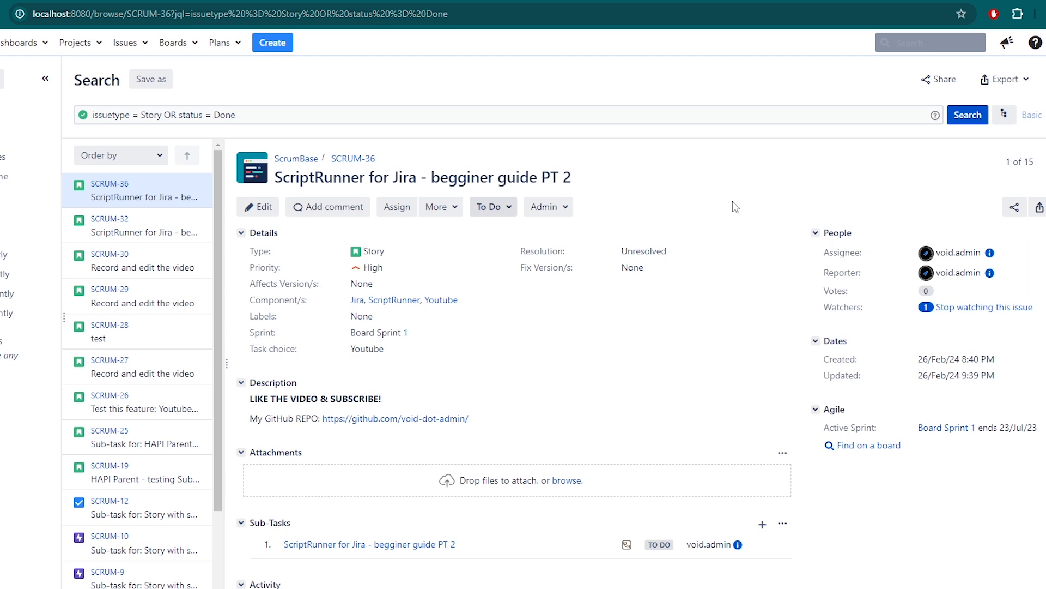
drag(161, 114, 92, 114)
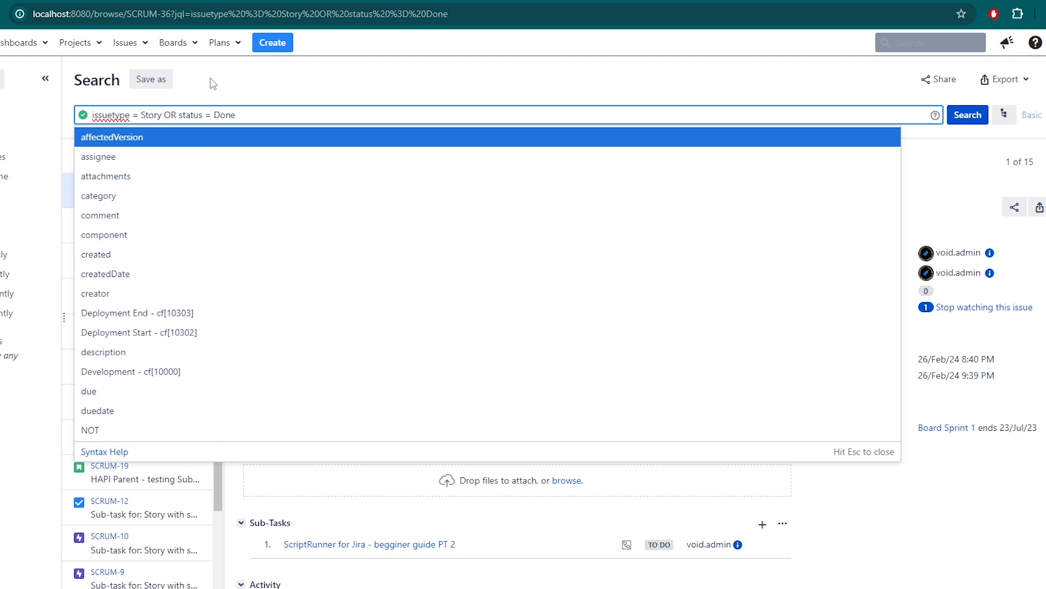
drag(235, 115, 180, 114)
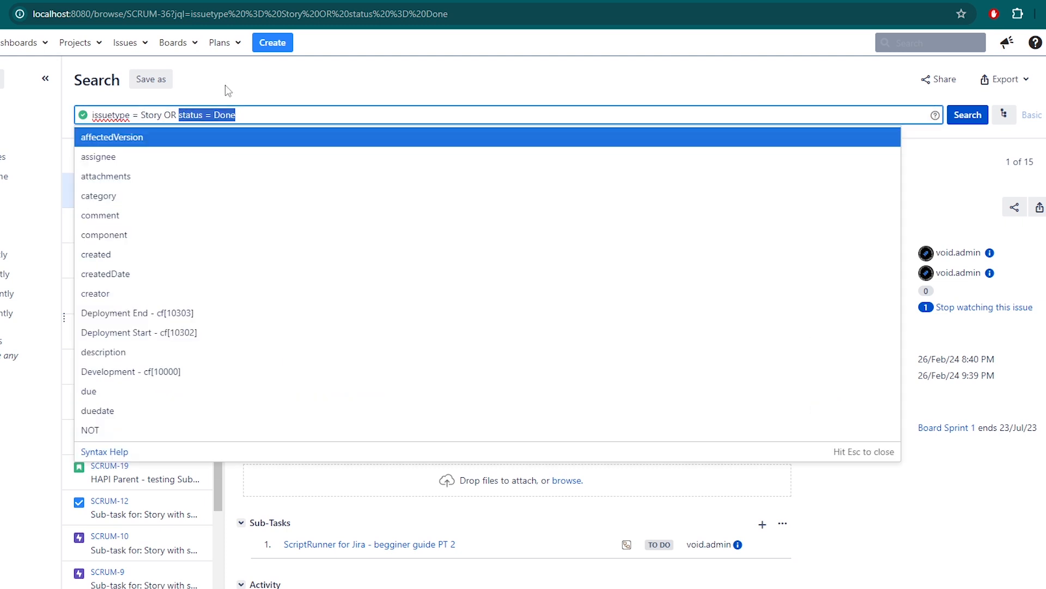
click(228, 91)
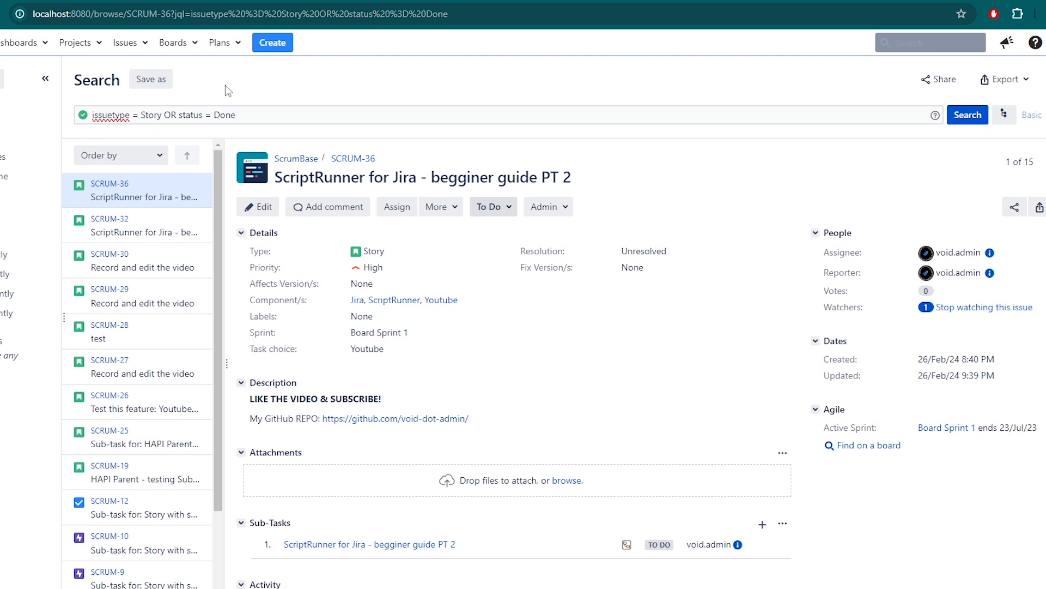
drag(240, 115, 180, 114)
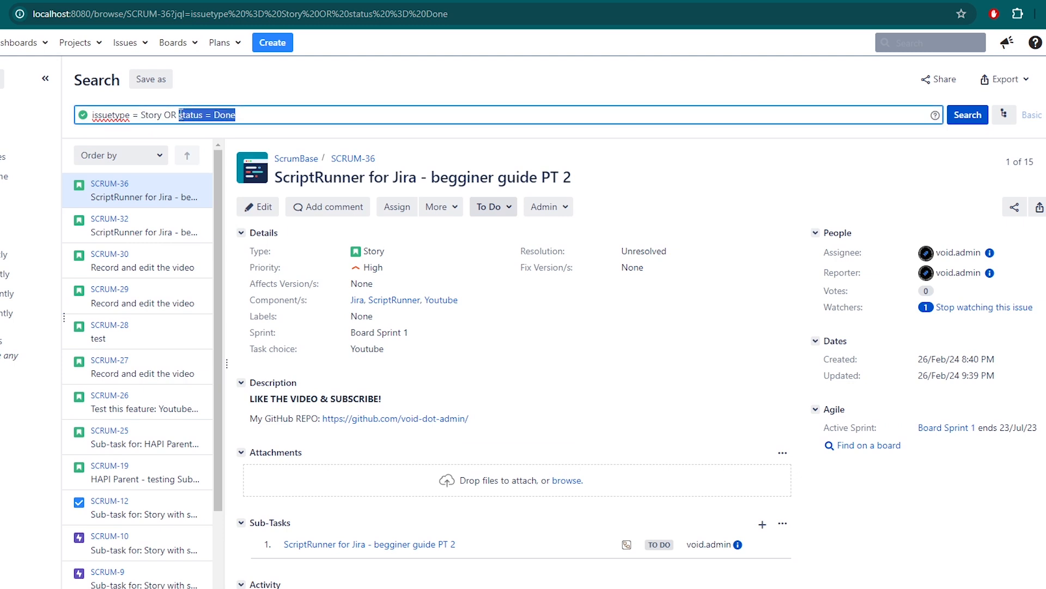
Remove the issuetype = Story OR part so the query reads status = Done, and run the search.
click(228, 87)
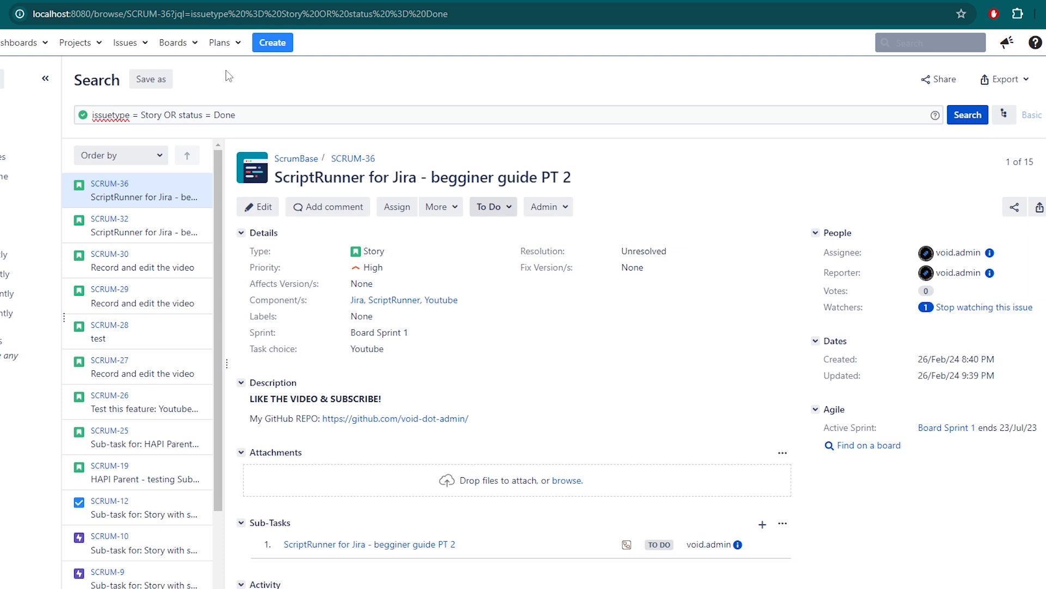
drag(179, 115, 89, 121)
key(BackSpace)
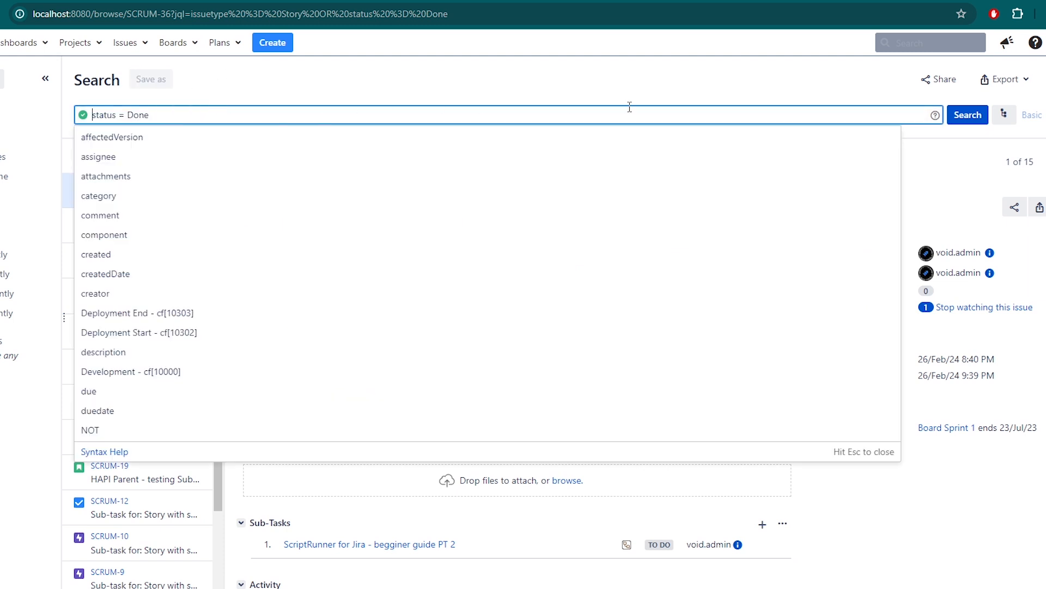
click(960, 115)
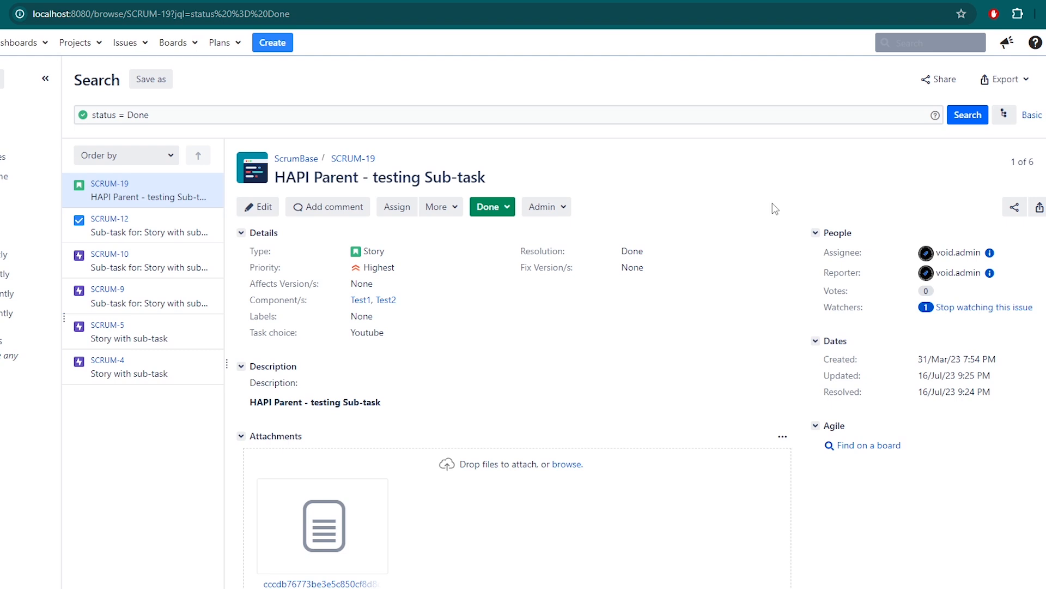
click(1006, 169)
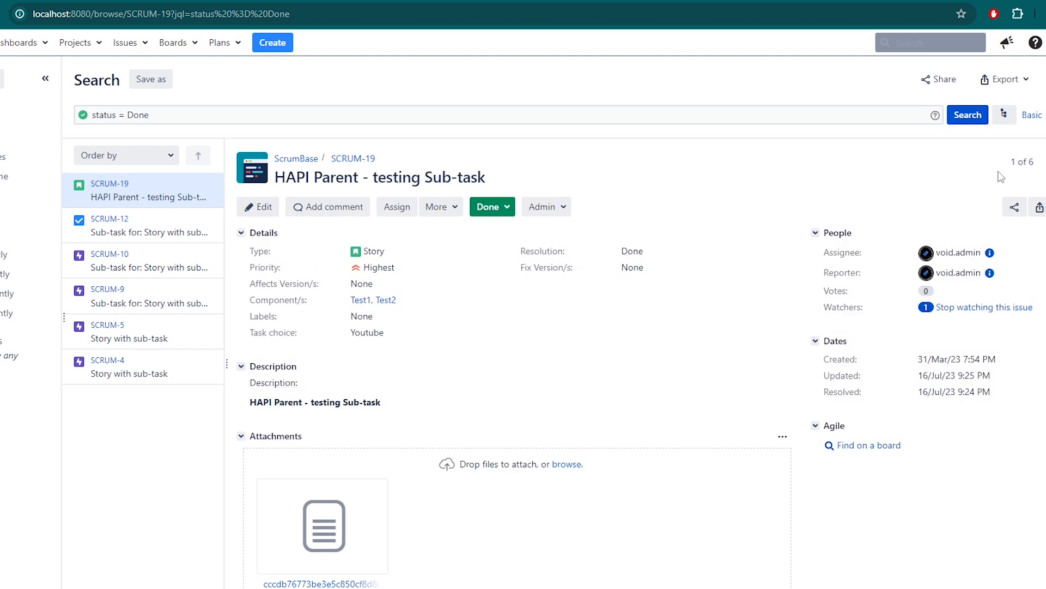
Add OR issuetype = Story after the status = Done clause, and run the search.
click(154, 112)
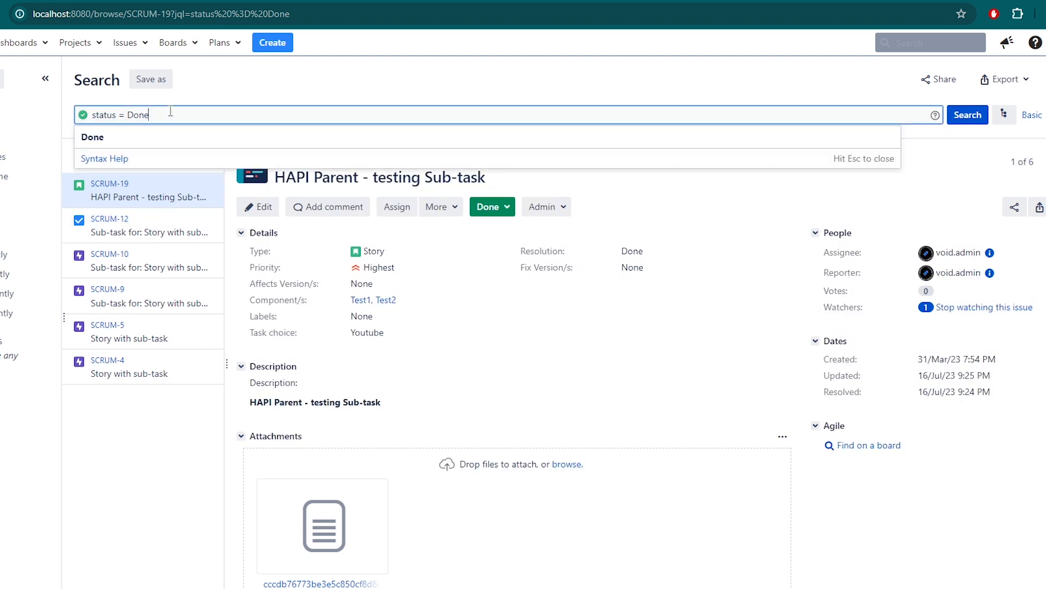
text(OR )
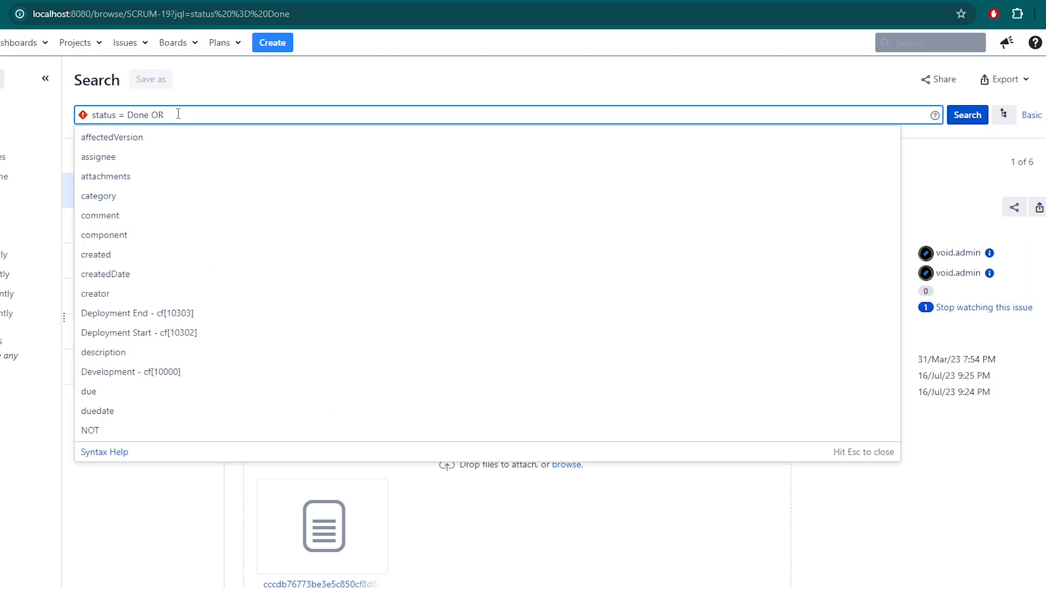
text(issue)
click(134, 235)
click(114, 138)
text(st)
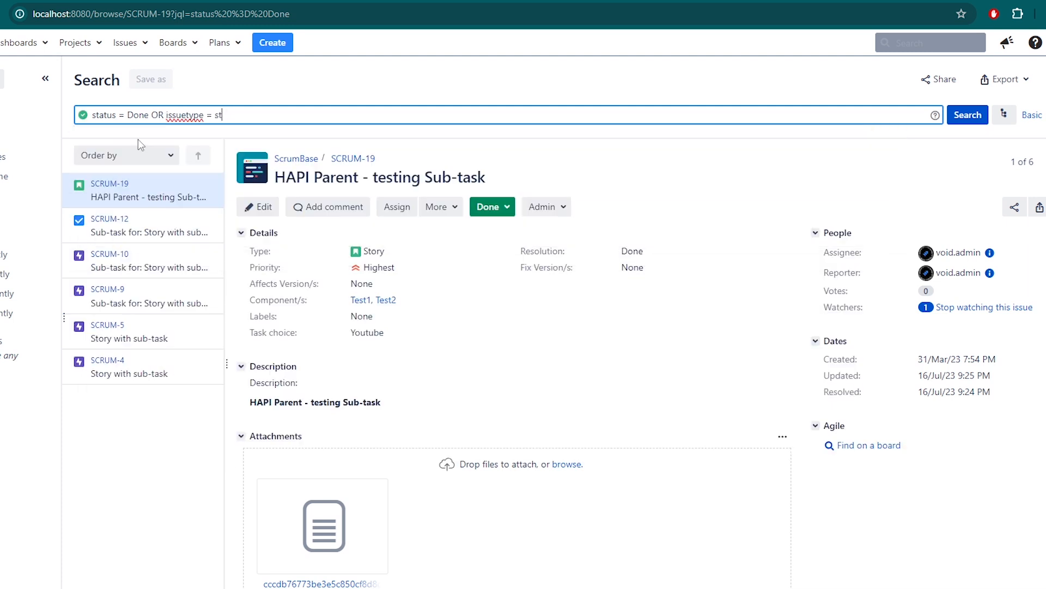
text(o)
click(136, 139)
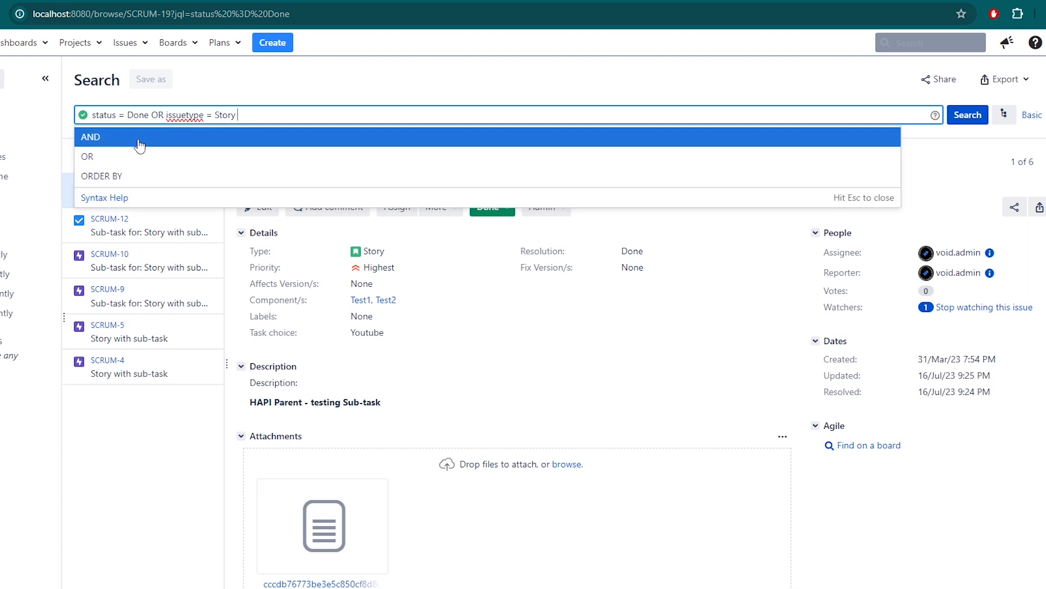
click(968, 116)
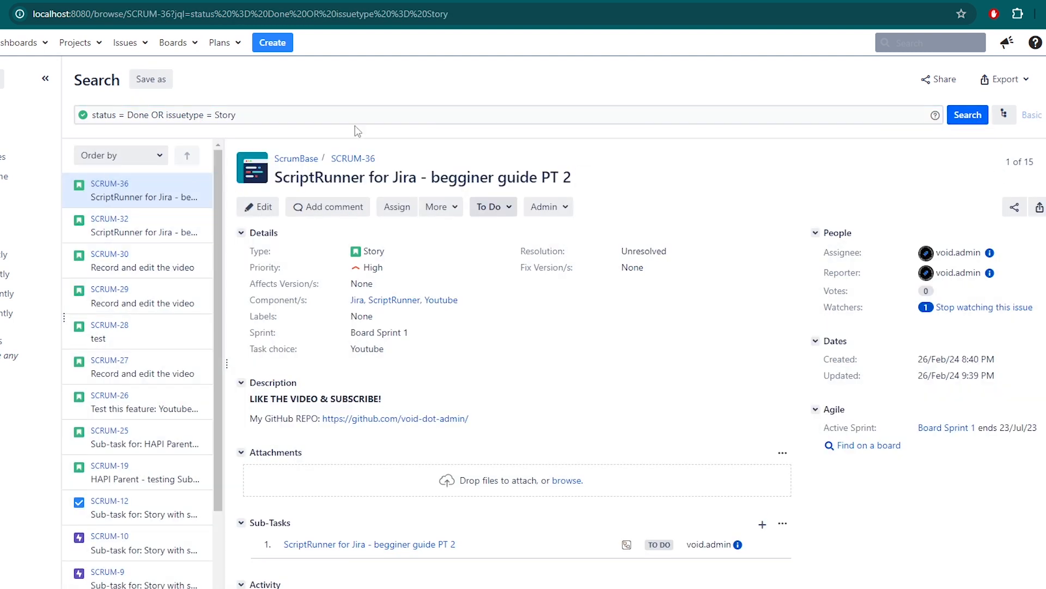
Examine the reordered alternatives by highlighting issuetype = Story and status = Done in the query.
drag(235, 115, 167, 113)
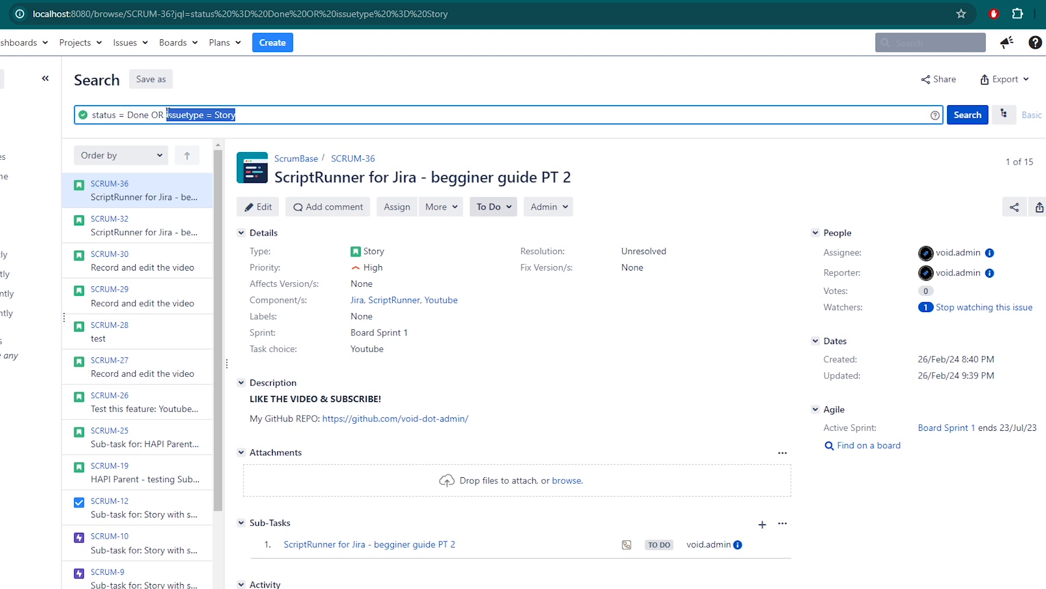
click(243, 89)
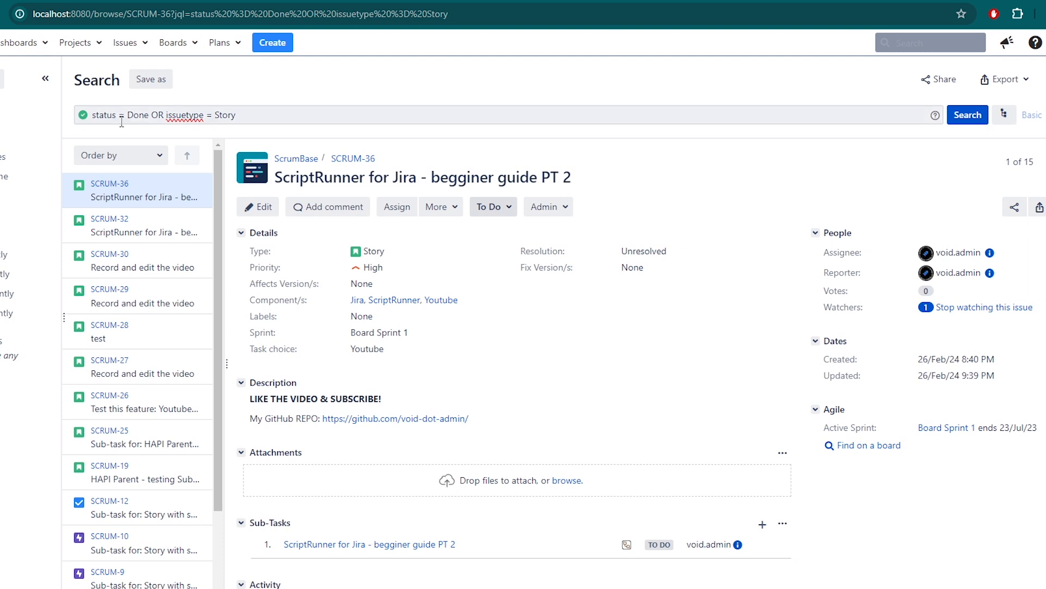
drag(149, 114, 94, 116)
right_click(94, 115)
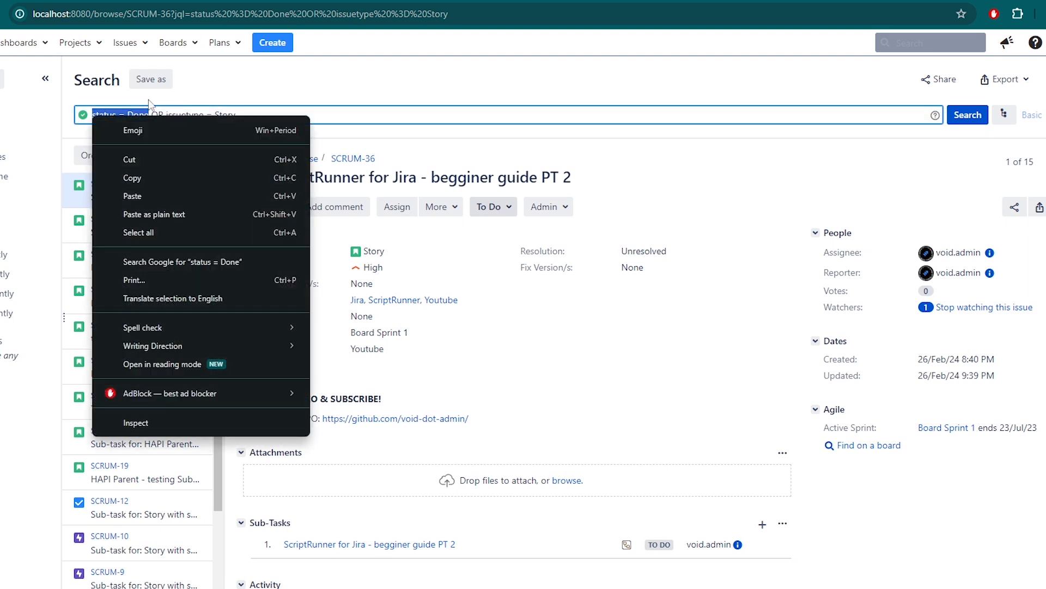
click(207, 93)
drag(255, 118, 167, 117)
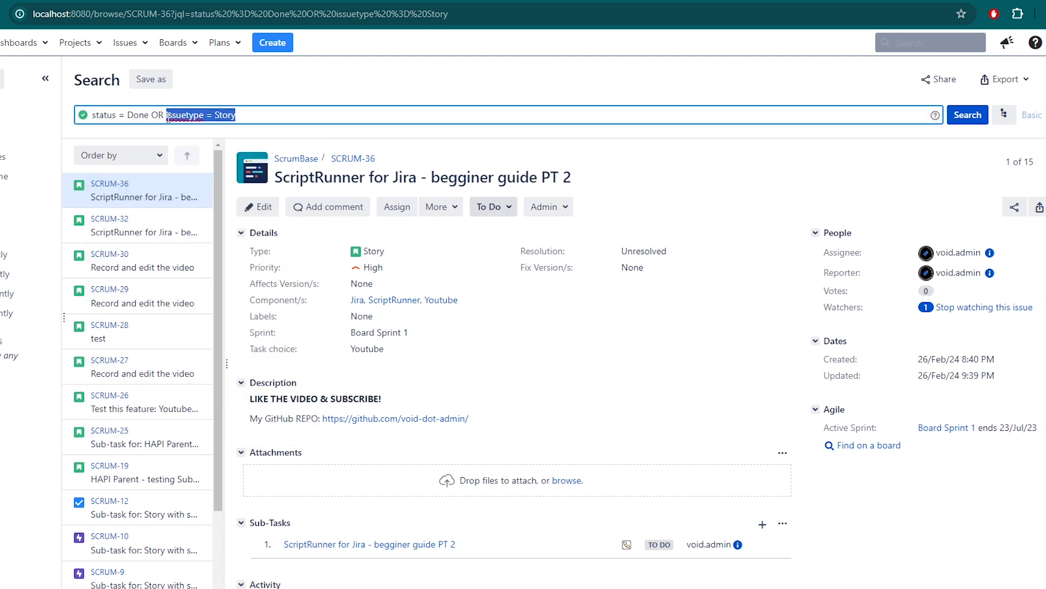
click(221, 87)
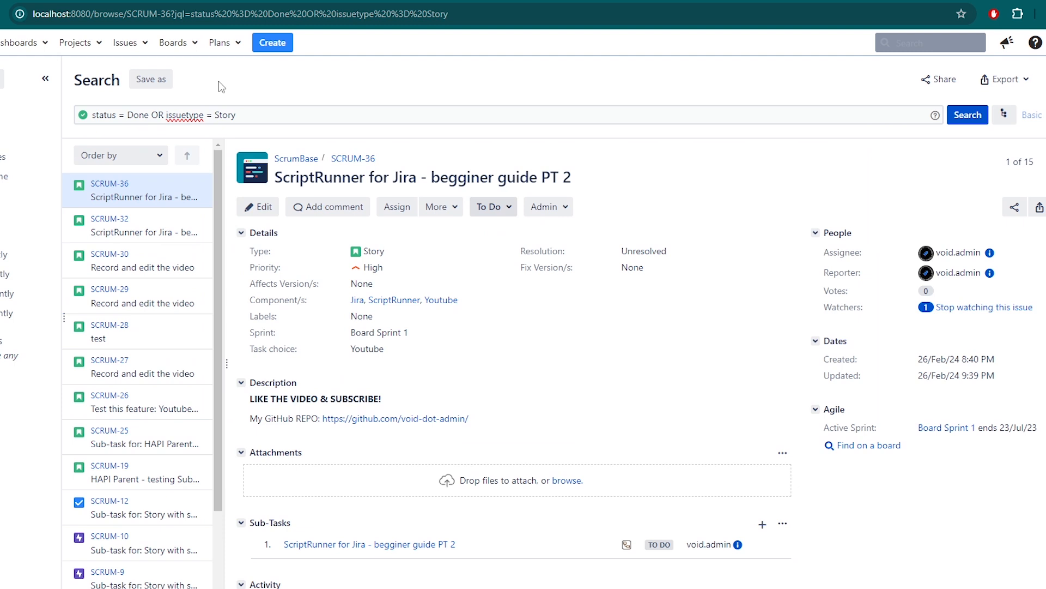
Replace OR with AND between the status and issuetype clauses, and run the search.
double_click(159, 115)
text(A)
key(Return)
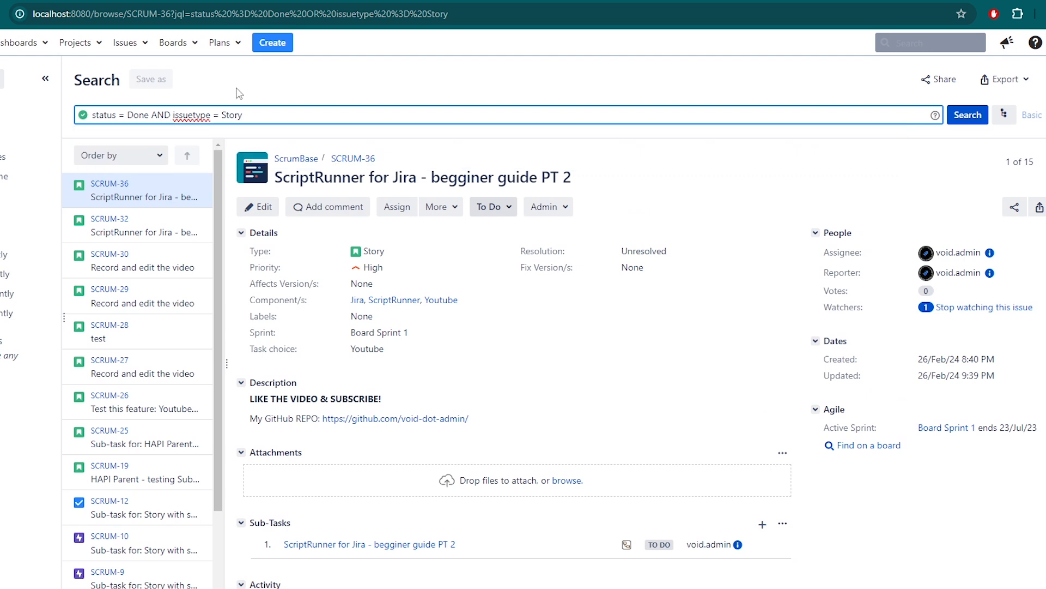
click(967, 115)
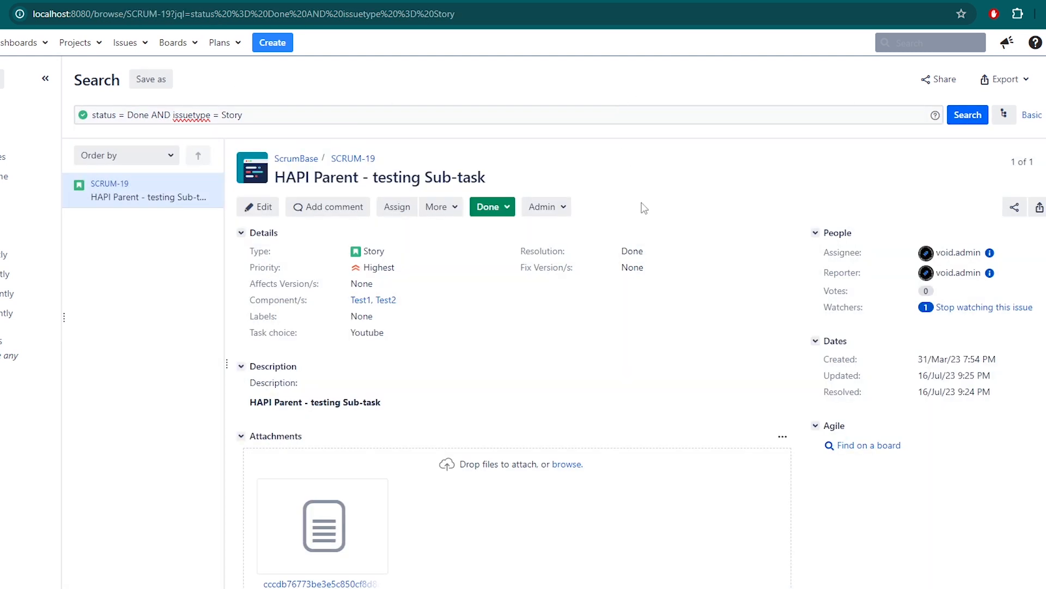
Change the operator between status = Done and issuetype = Story back to OR.
click(283, 115)
drag(166, 111, 153, 112)
text(OR)
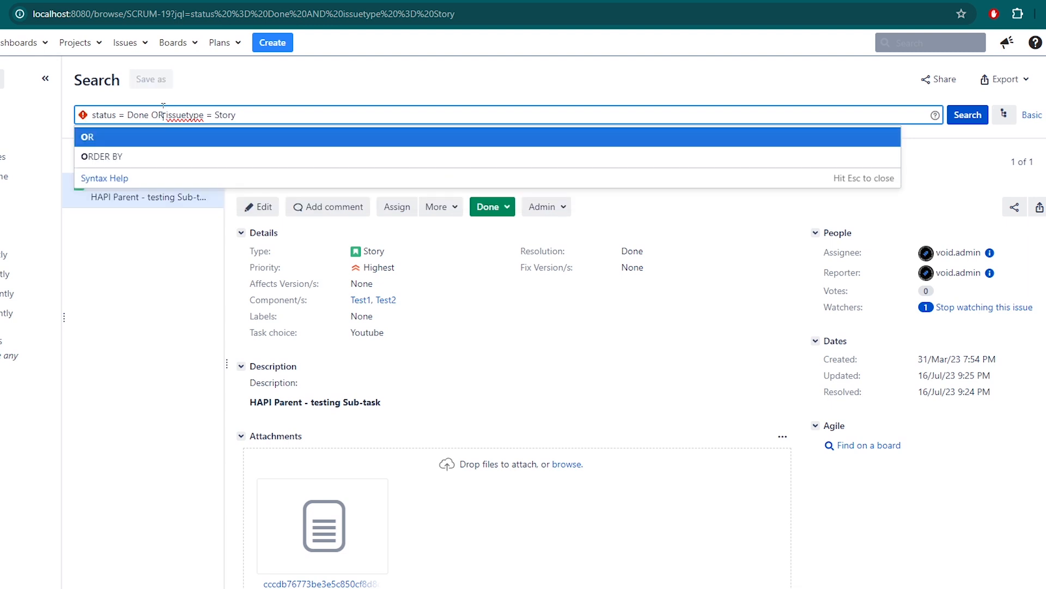
Append OR "Task choice" = Youtube to the end of the query, and run the search.
click(289, 115)
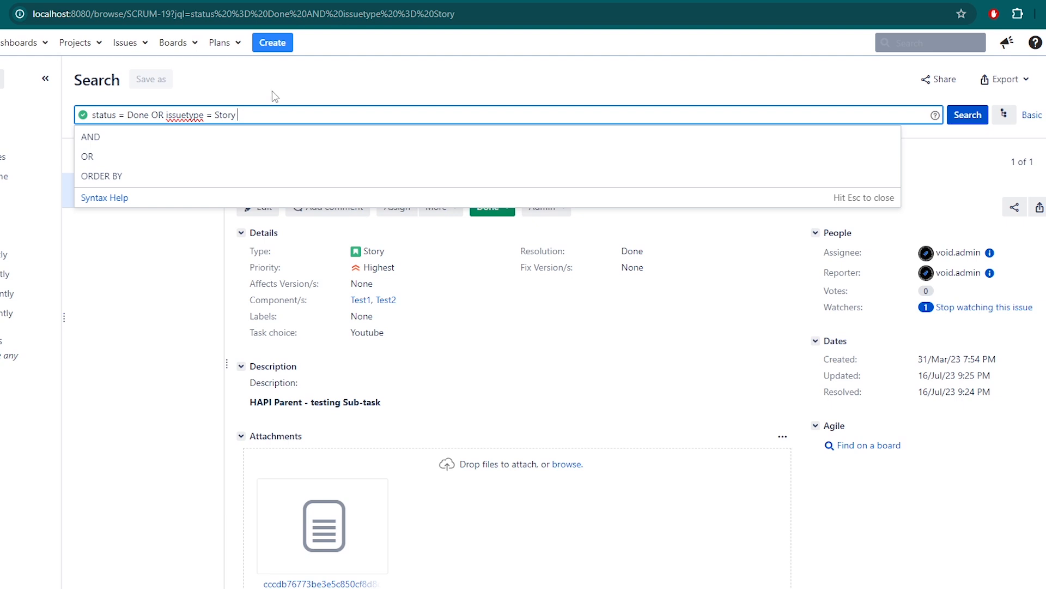
text(OR)
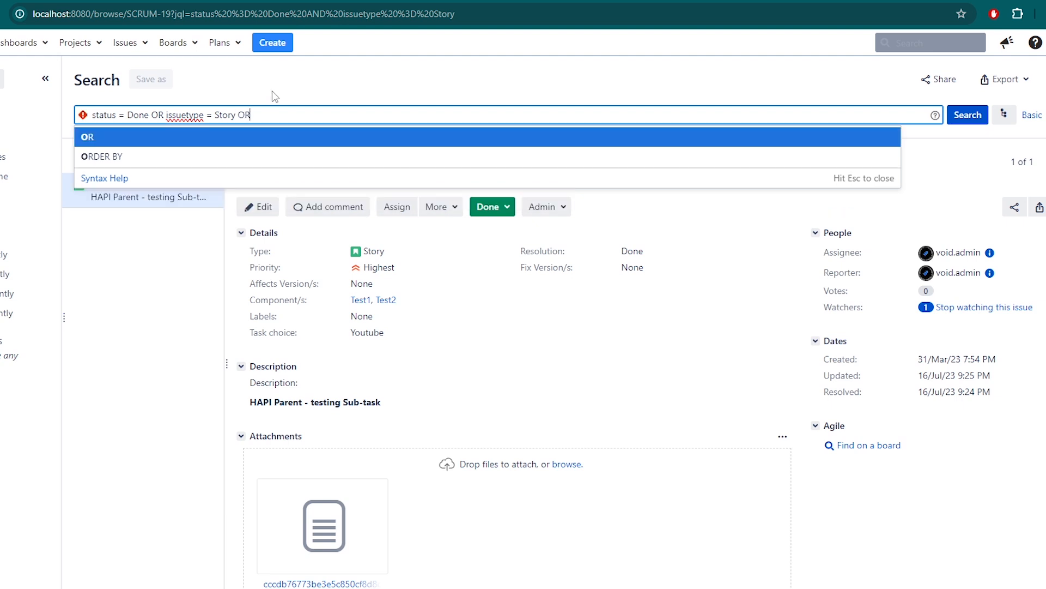
text( "Task)
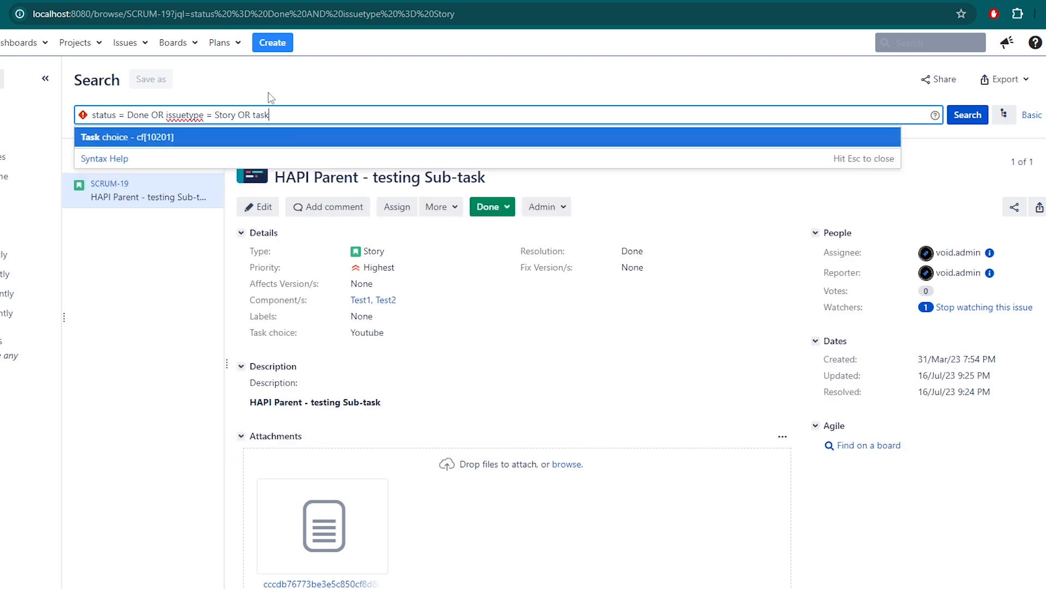
click(231, 137)
text(=)
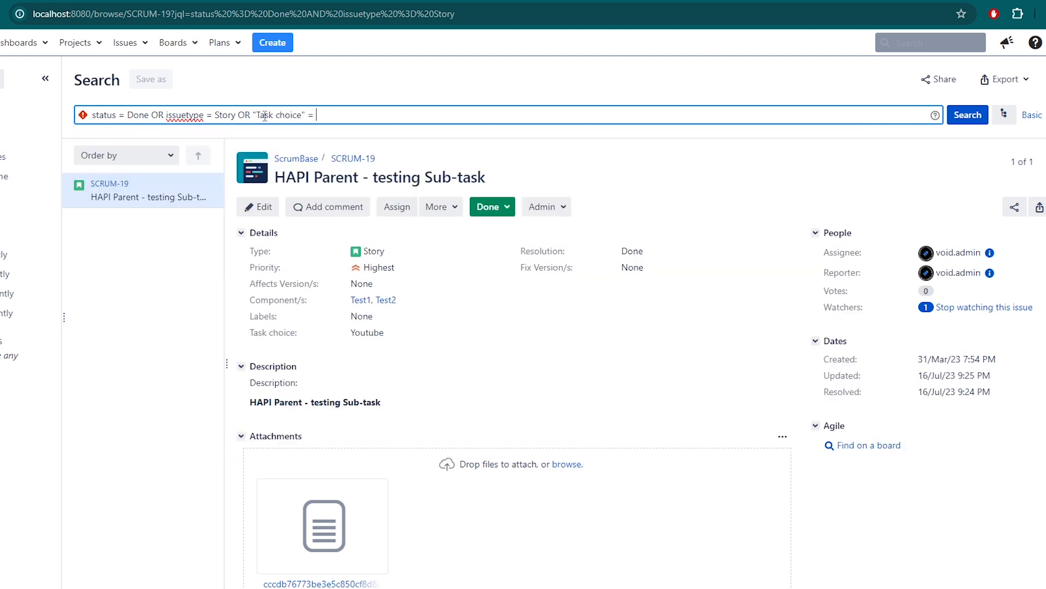
text( Yout)
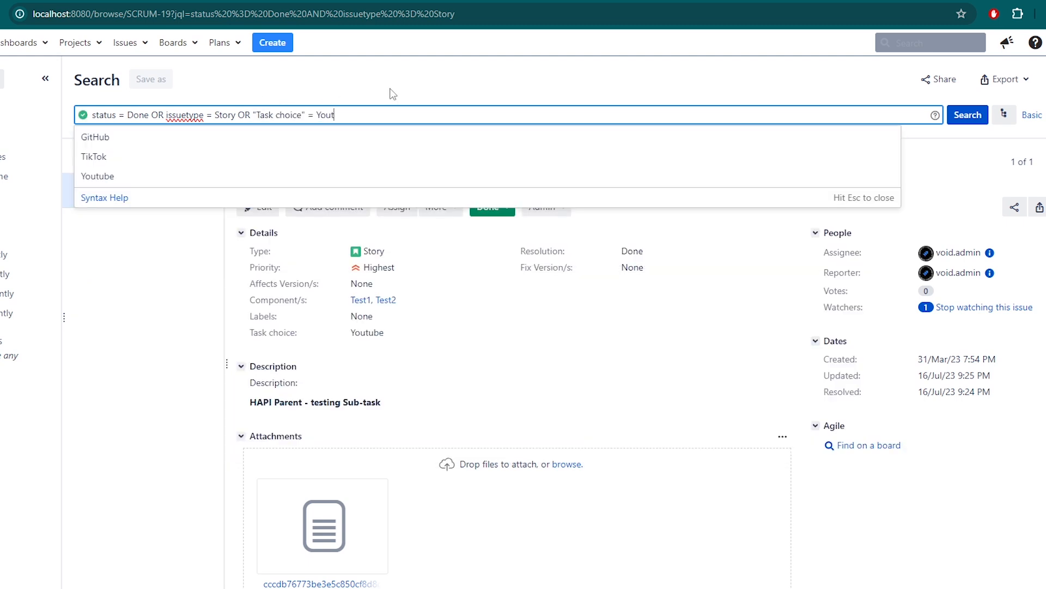
click(269, 136)
key(Return)
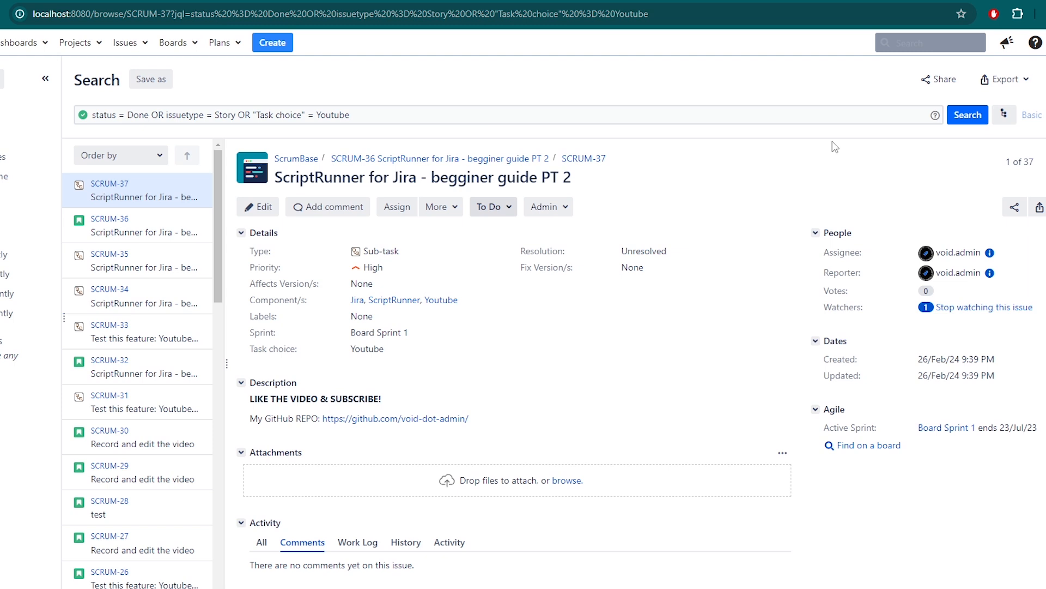
Examine the three query clauses by highlighting each one, along with the Task choice value in the issue's details.
drag(148, 115, 92, 109)
click(162, 89)
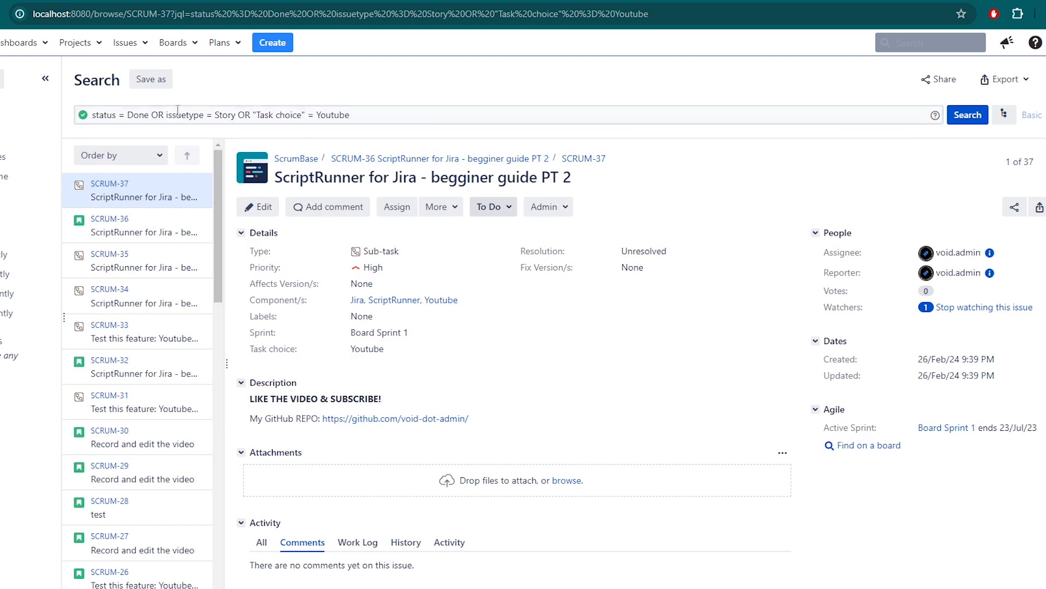
drag(166, 115, 238, 115)
click(258, 86)
drag(254, 115, 352, 114)
click(372, 95)
drag(391, 349, 294, 343)
click(481, 322)
drag(350, 114, 254, 113)
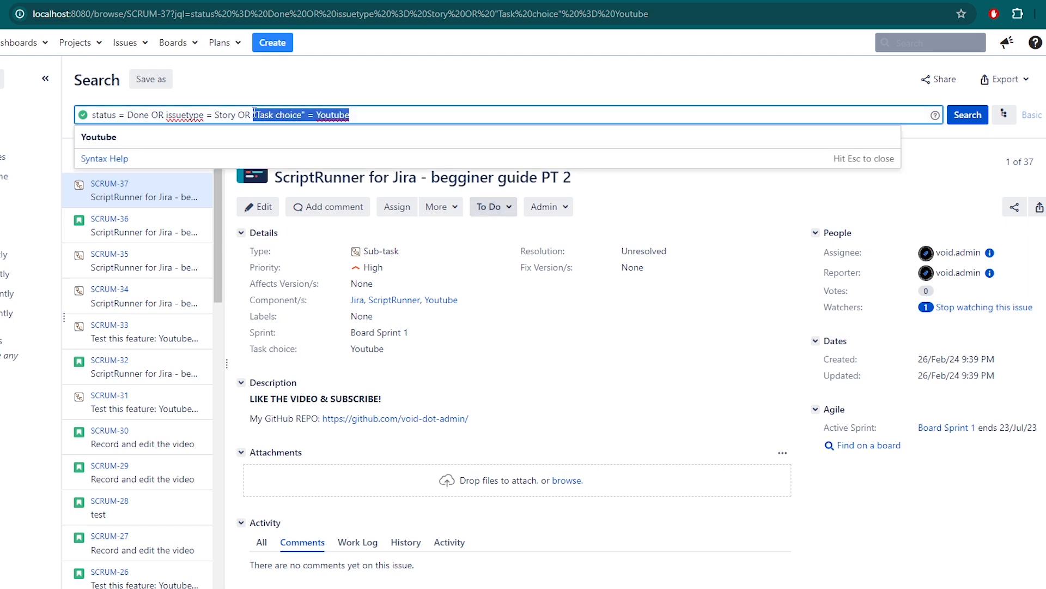
click(391, 79)
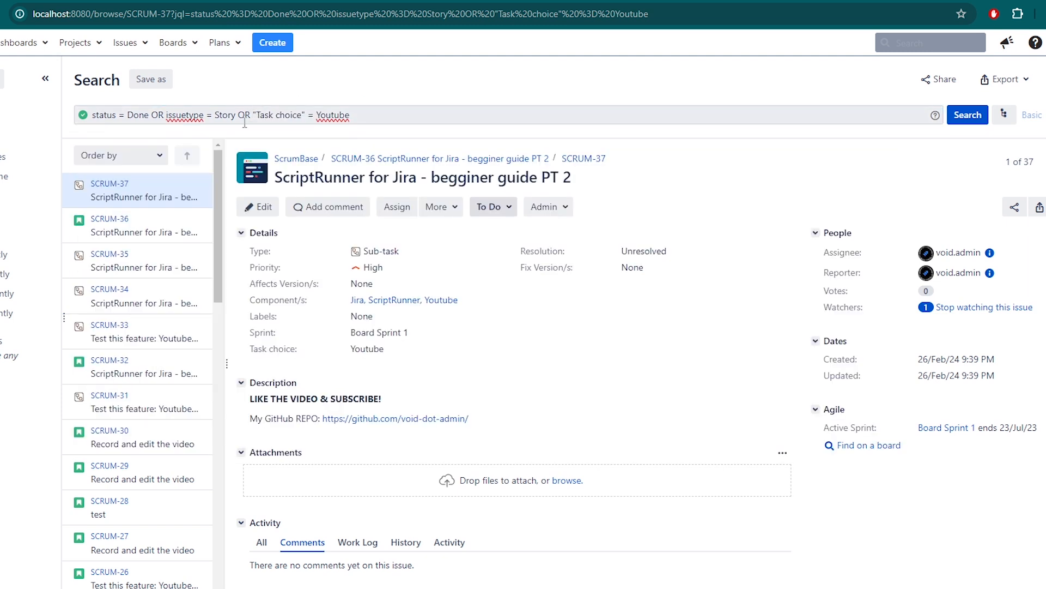
View issue SCRUM-36 and highlight the issuetype = Story OR "Task choice" = Youtube part of the query.
click(141, 234)
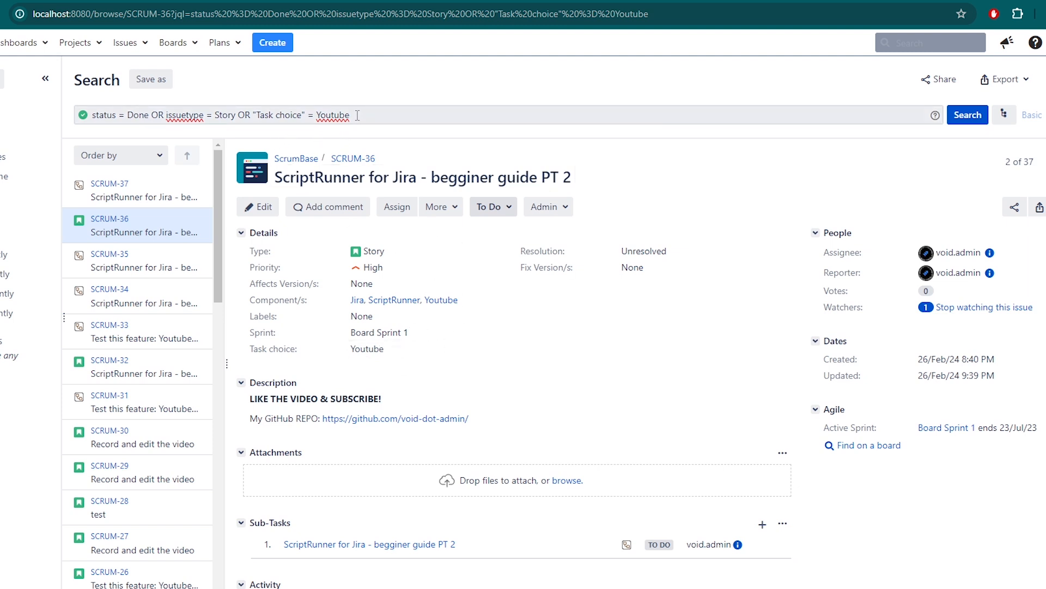
drag(357, 116, 164, 113)
click(245, 95)
click(248, 83)
Reduce the query to issuetype = Story AND "Task choice" = Youtube, and run the search.
drag(166, 114, 90, 115)
key(BackSpace)
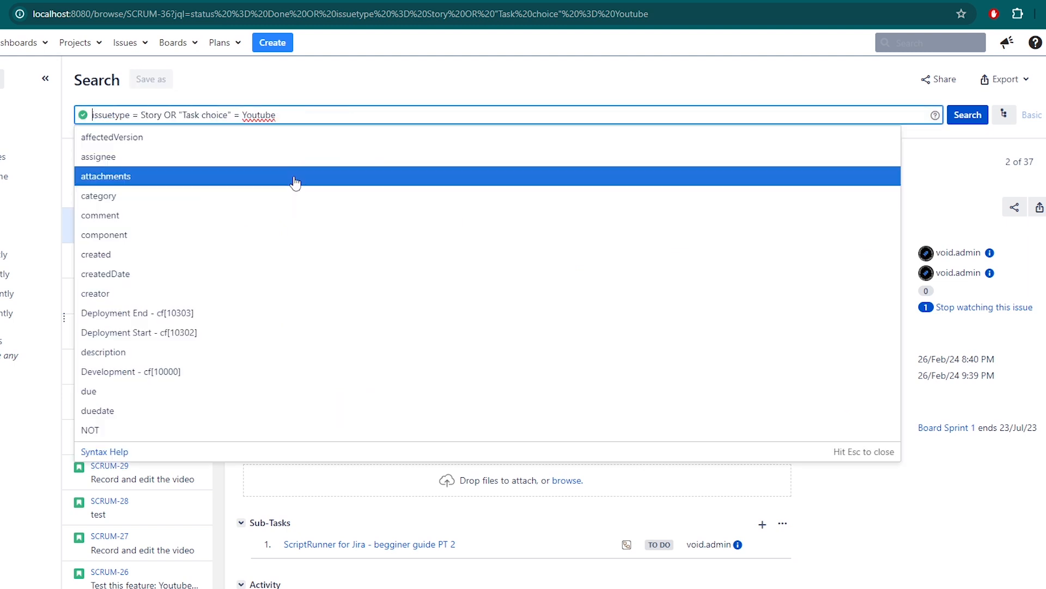
click(177, 115)
key(BackSpace)
key(BackSpace)
text(AND)
key(Return)
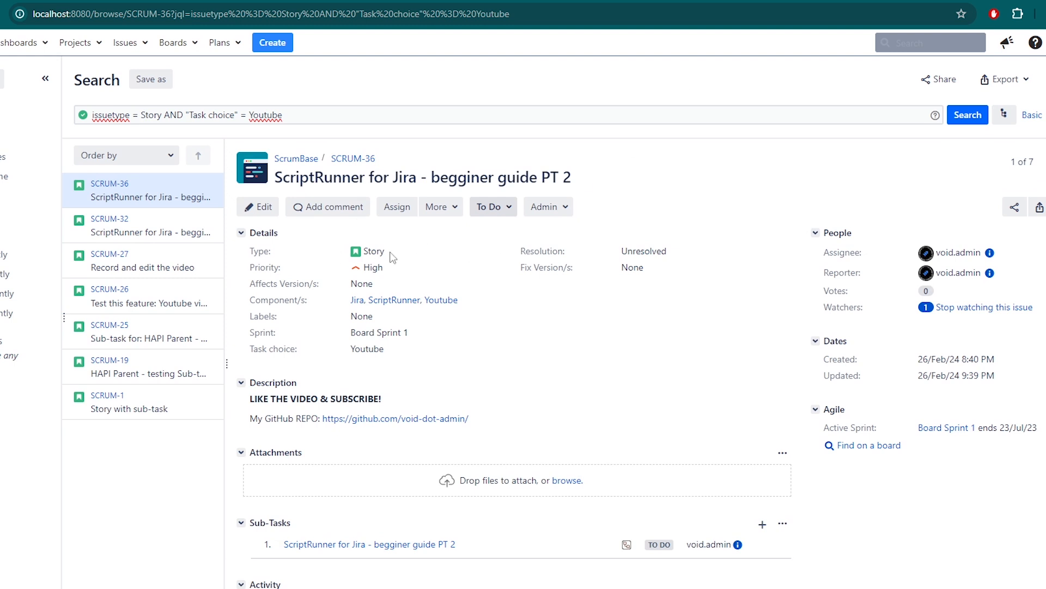
Examine the required values by highlighting Story and Youtube in the query.
click(350, 80)
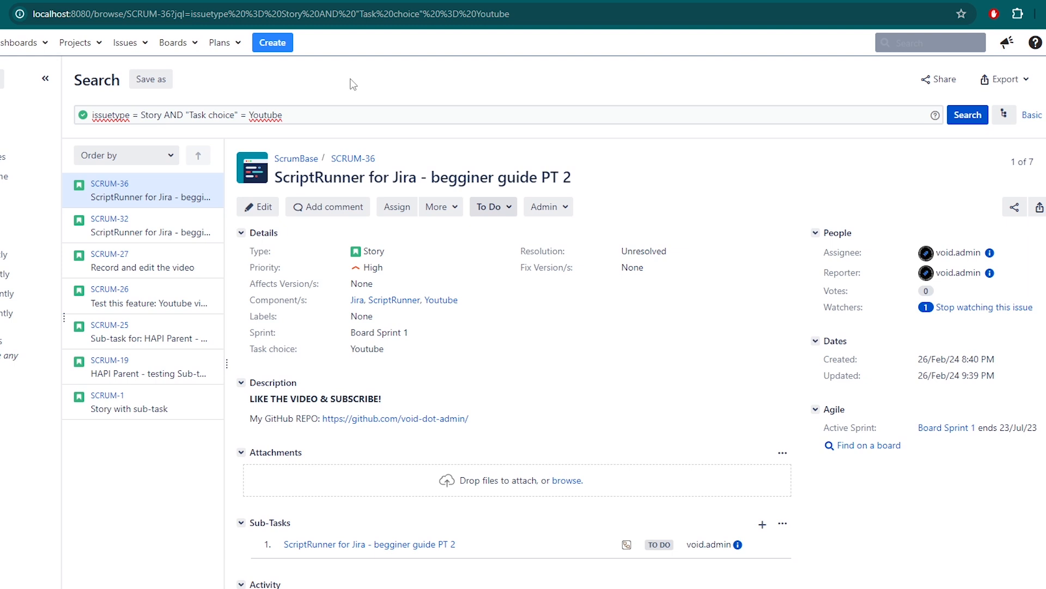
click(151, 115)
double_click(151, 115)
drag(283, 117, 249, 116)
click(291, 93)
Check the Type and Task choice values of issues SCRUM-36 and SCRUM-32 against the query.
drag(387, 252, 363, 252)
drag(385, 349, 351, 349)
click(171, 231)
drag(393, 253, 363, 252)
drag(385, 334, 350, 333)
click(489, 304)
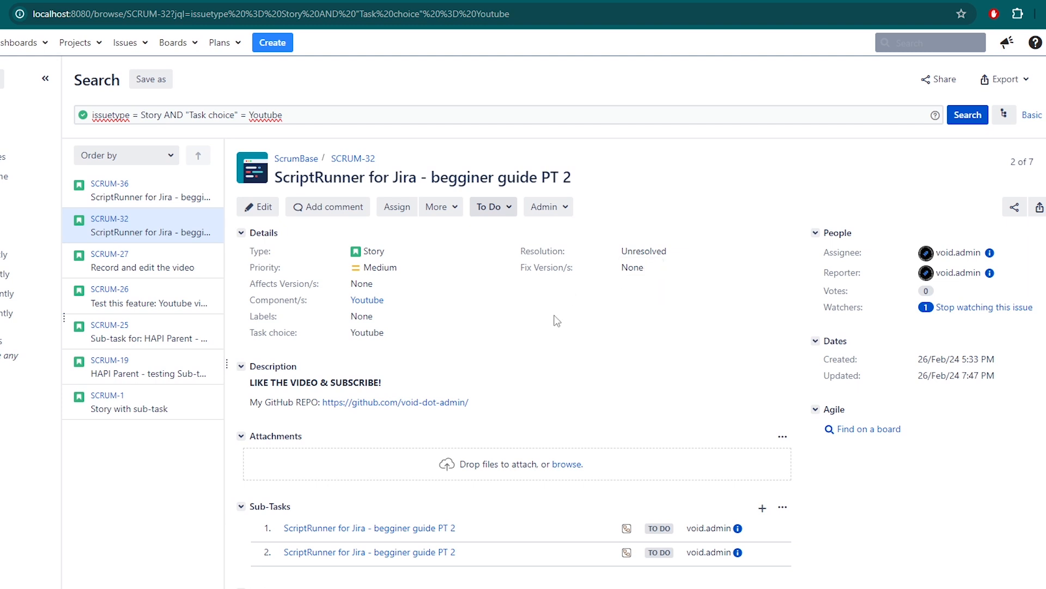
Replace AND with OR between issuetype = Story and "Task choice" = Youtube, and place the cursor at the query's end.
click(185, 114)
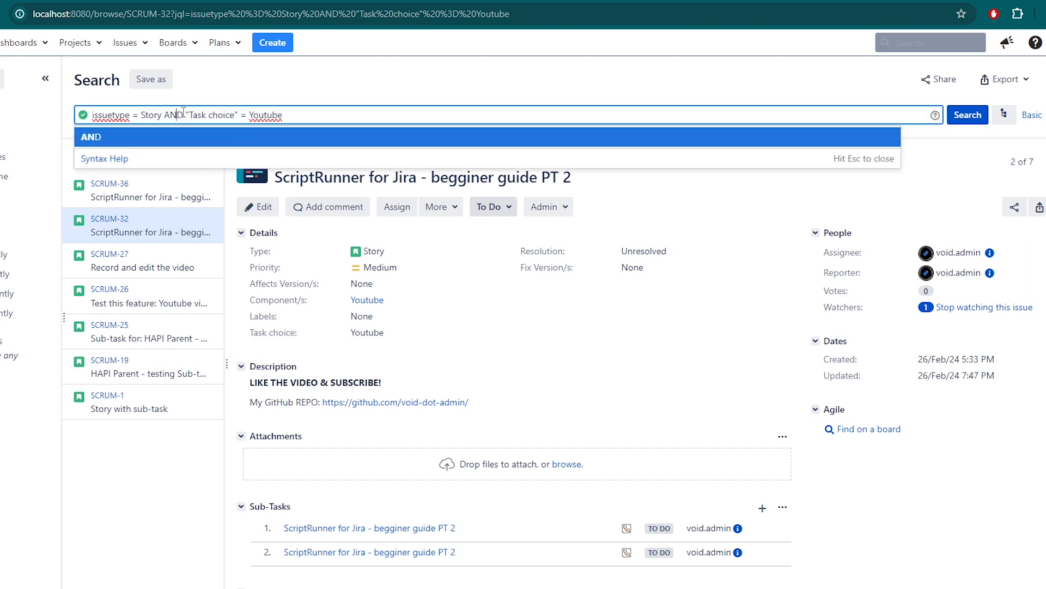
key(BackSpace)
key(BackSpace)
key(BackSpace)
text(OR)
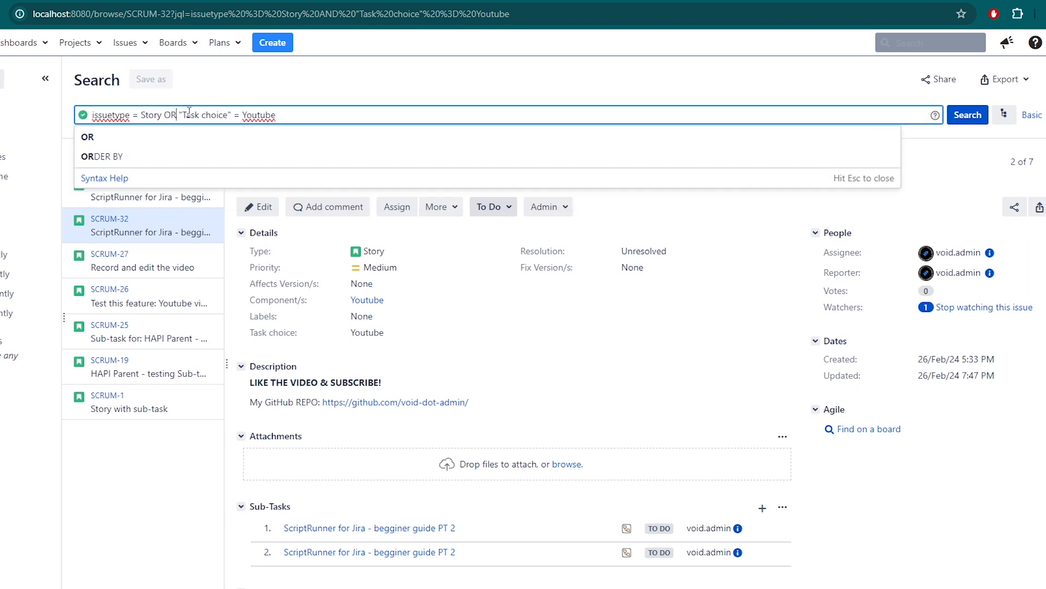
click(243, 102)
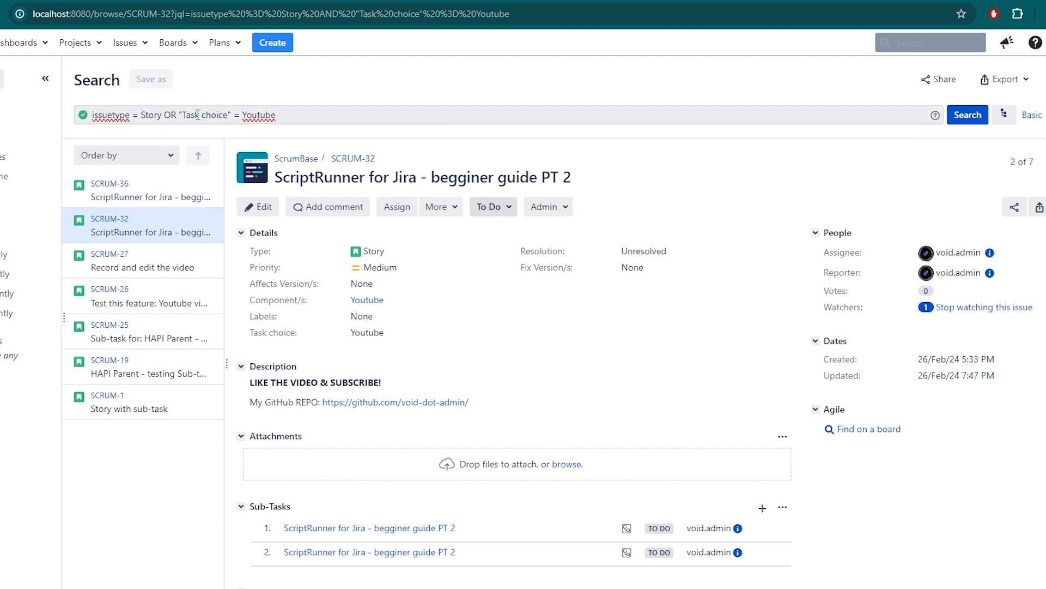
click(287, 112)
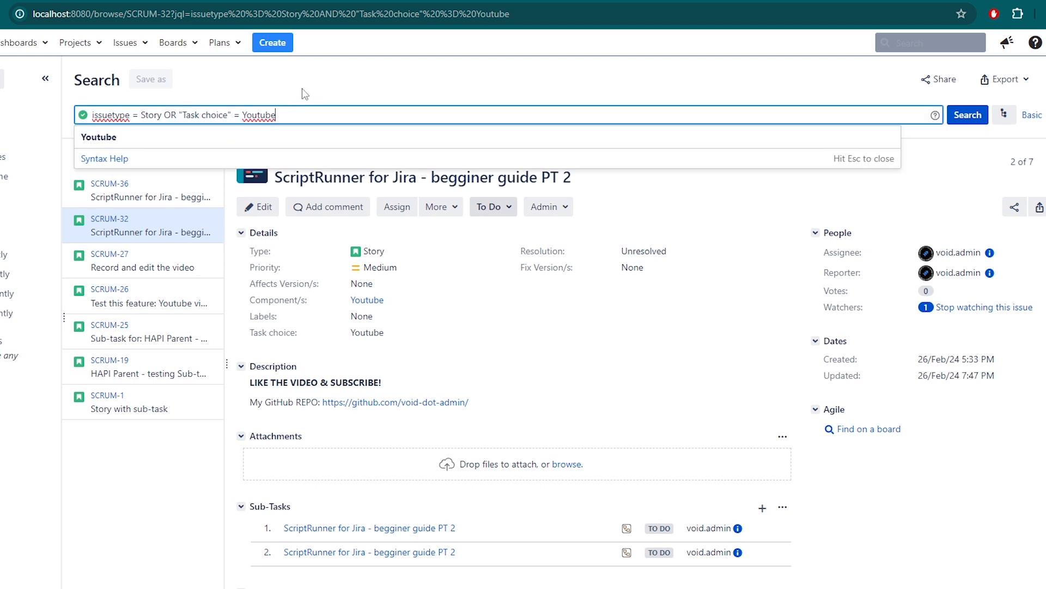
Enclose the issuetype = Story OR "Task choice" = Youtube condition in parentheses.
click(92, 115)
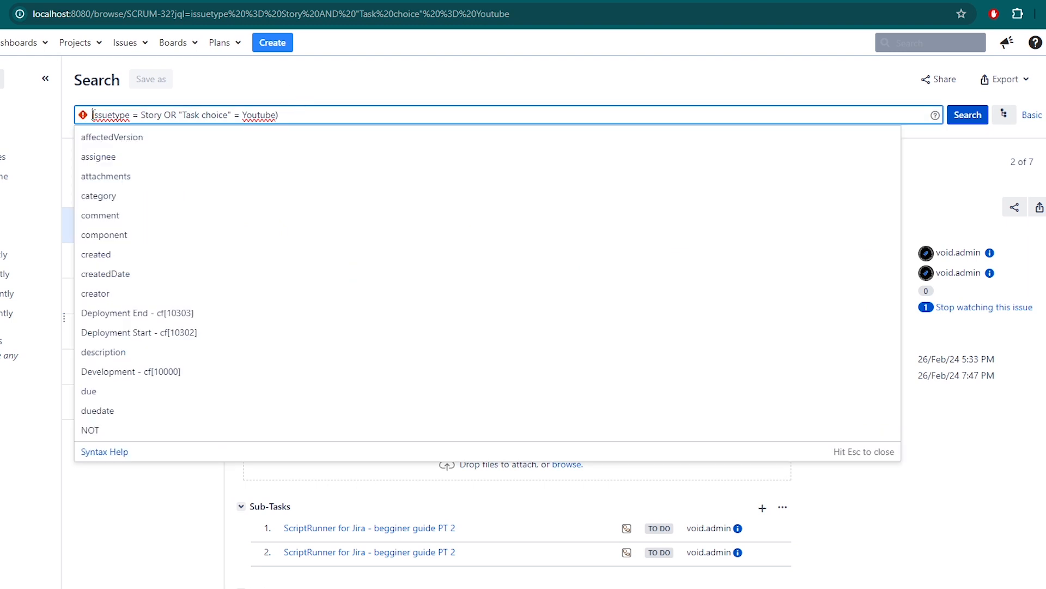
text(()
click(358, 97)
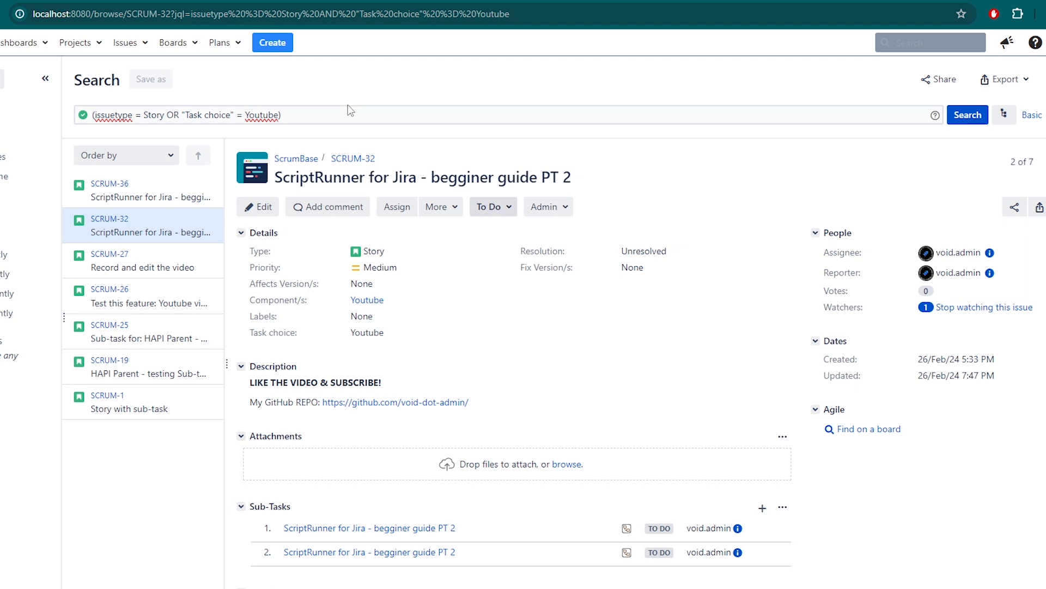
Append AND status = Done after the parenthesised group, and run the search.
click(331, 115)
text(AN)
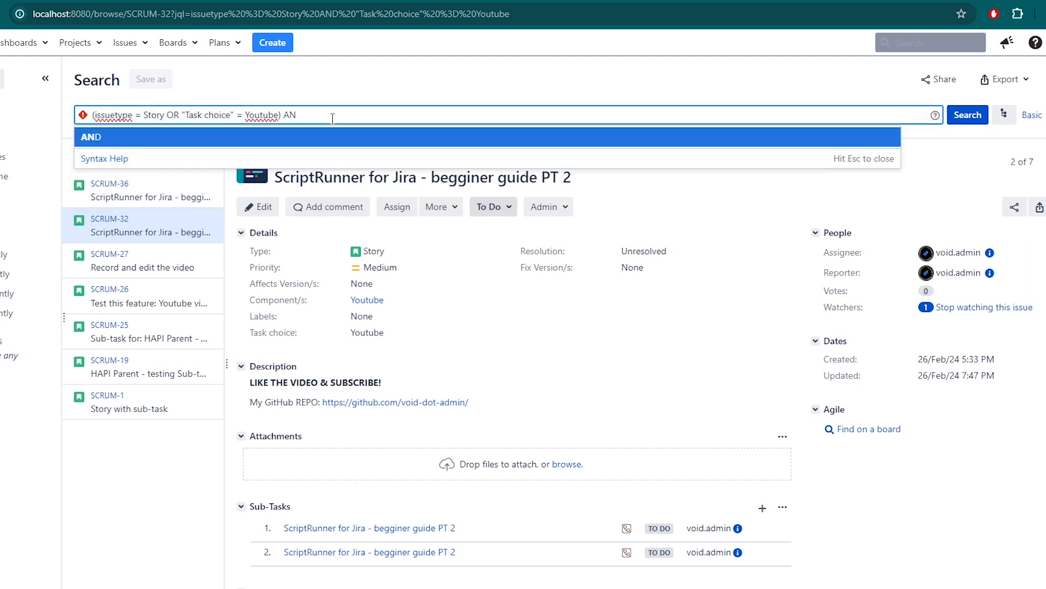
text(D)
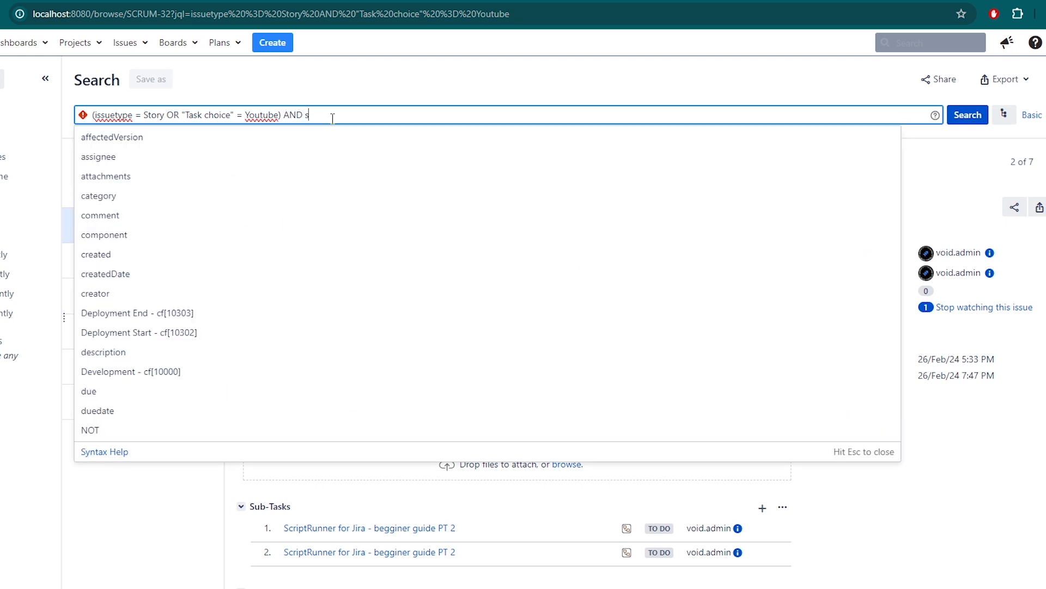
text(stat)
click(273, 137)
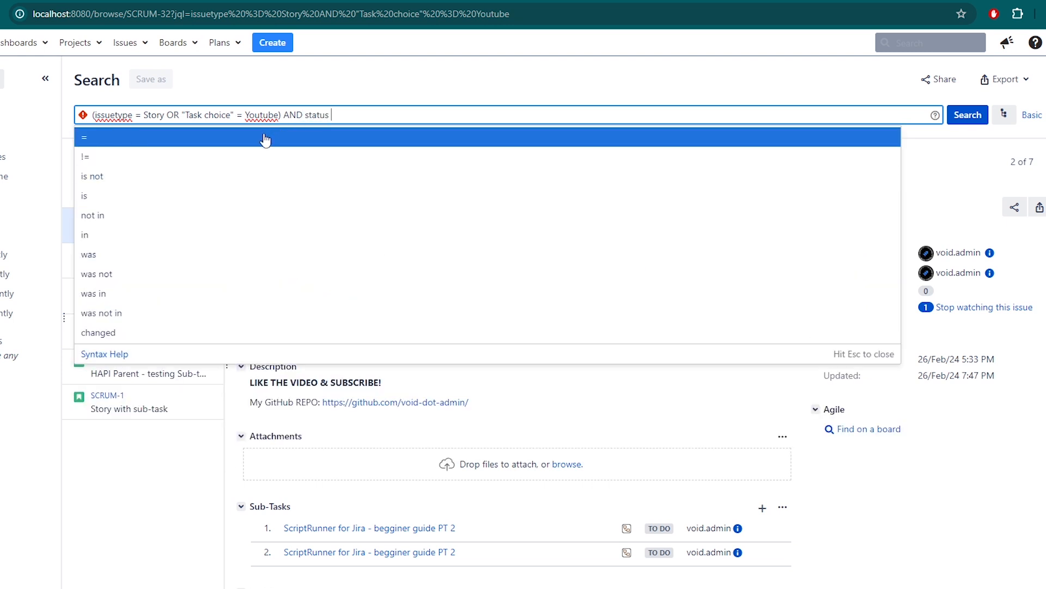
click(175, 142)
click(174, 157)
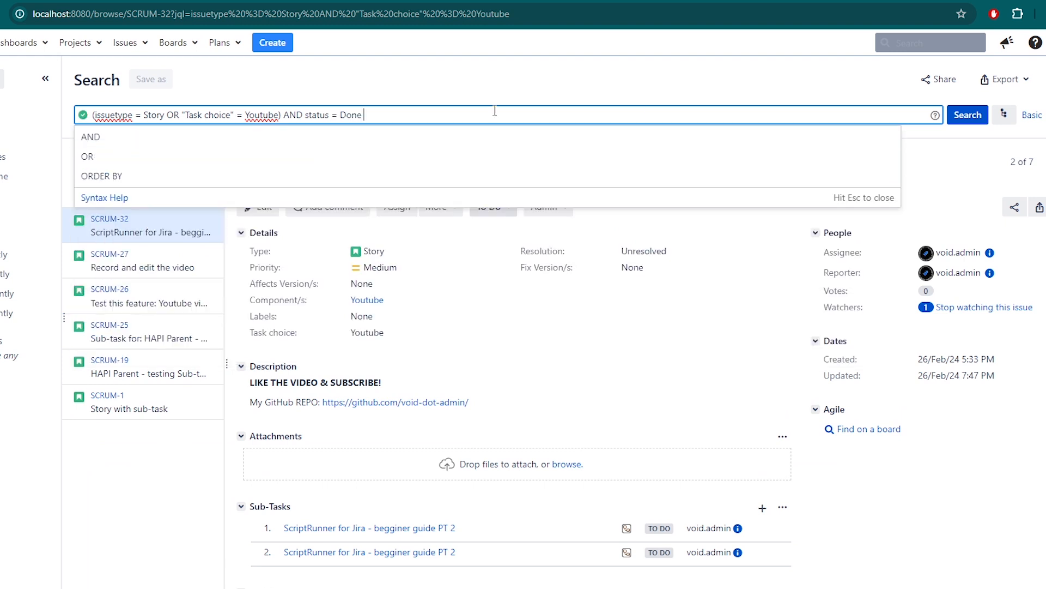
click(968, 114)
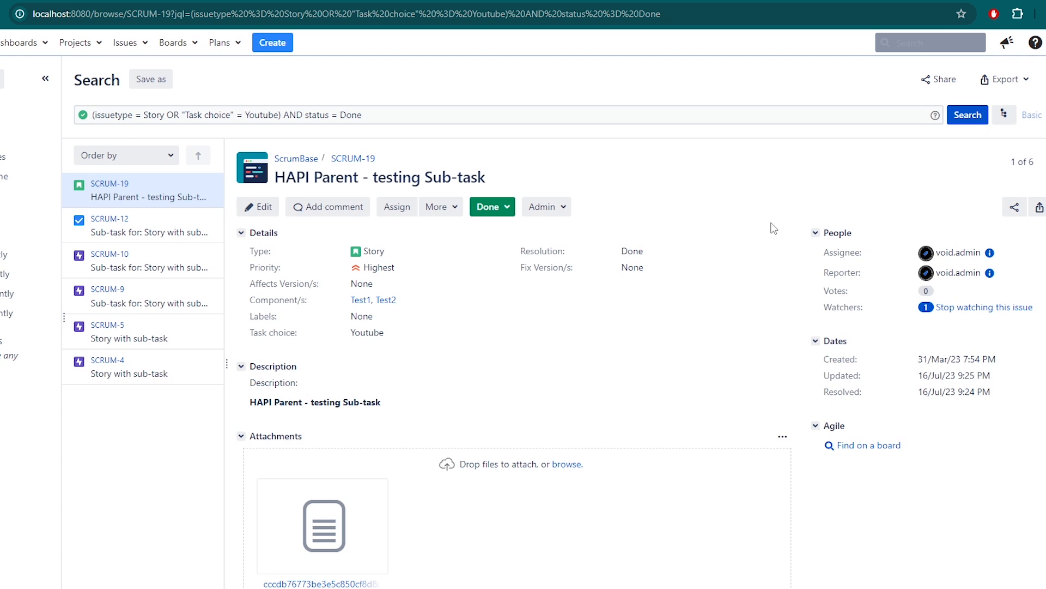
Examine the query's two parts by highlighting the status = Done clause and the parenthesised OR group.
drag(362, 114, 307, 115)
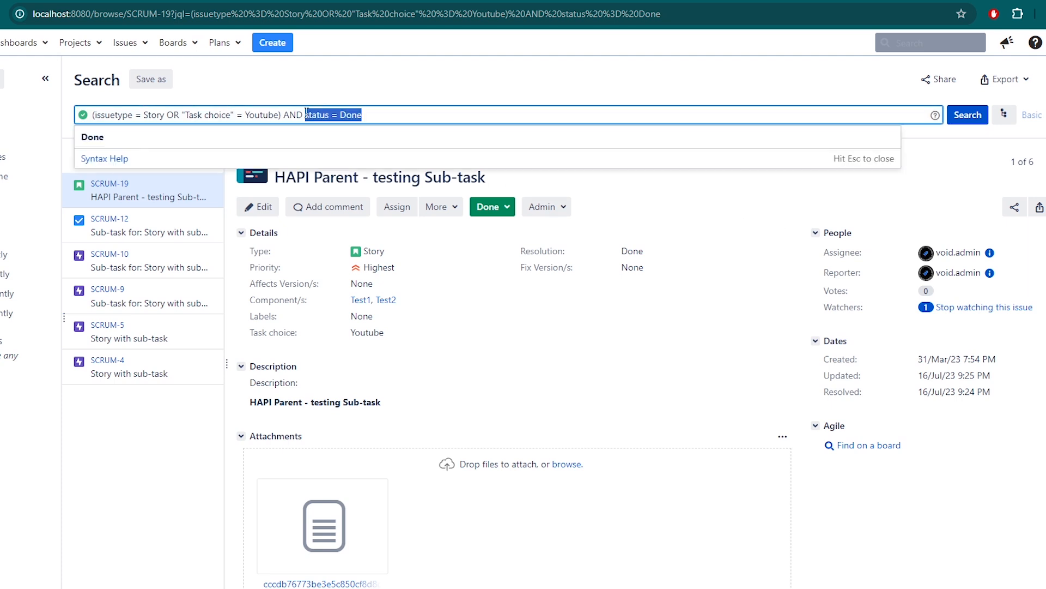
click(335, 79)
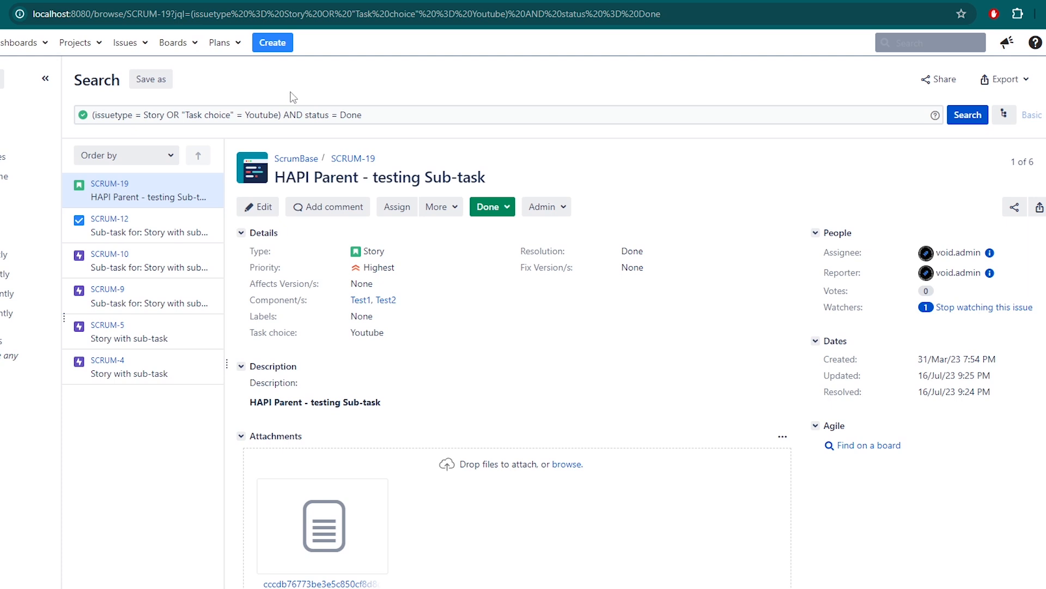
drag(282, 115, 92, 115)
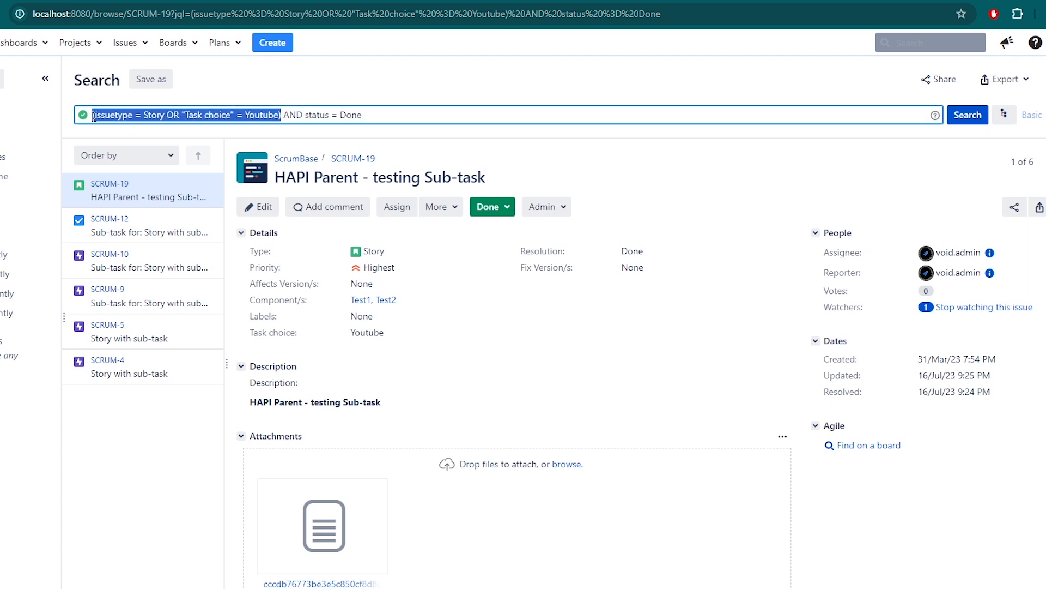
click(239, 90)
click(89, 116)
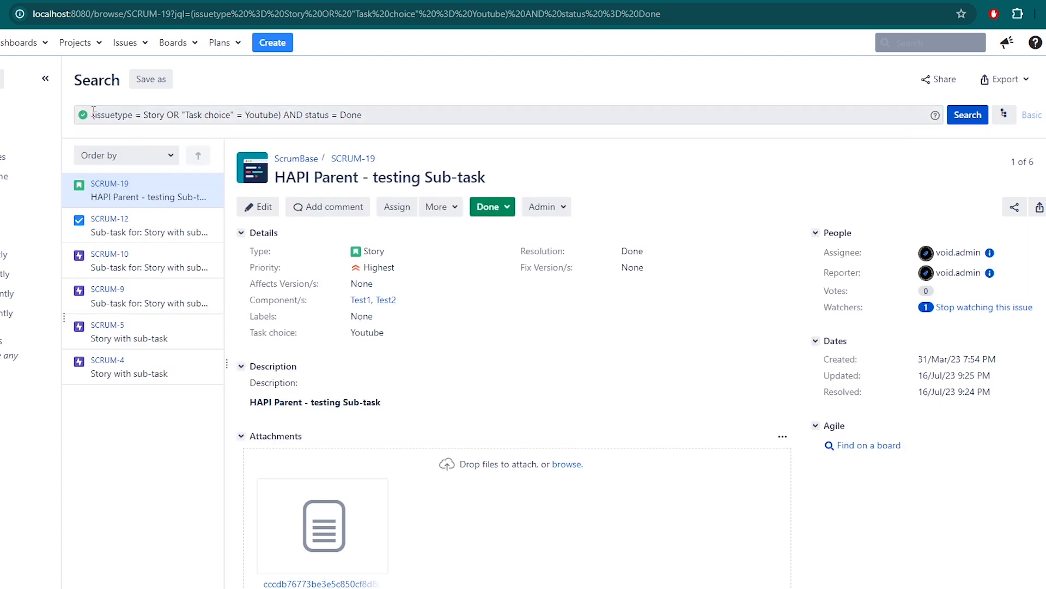
drag(95, 115, 279, 116)
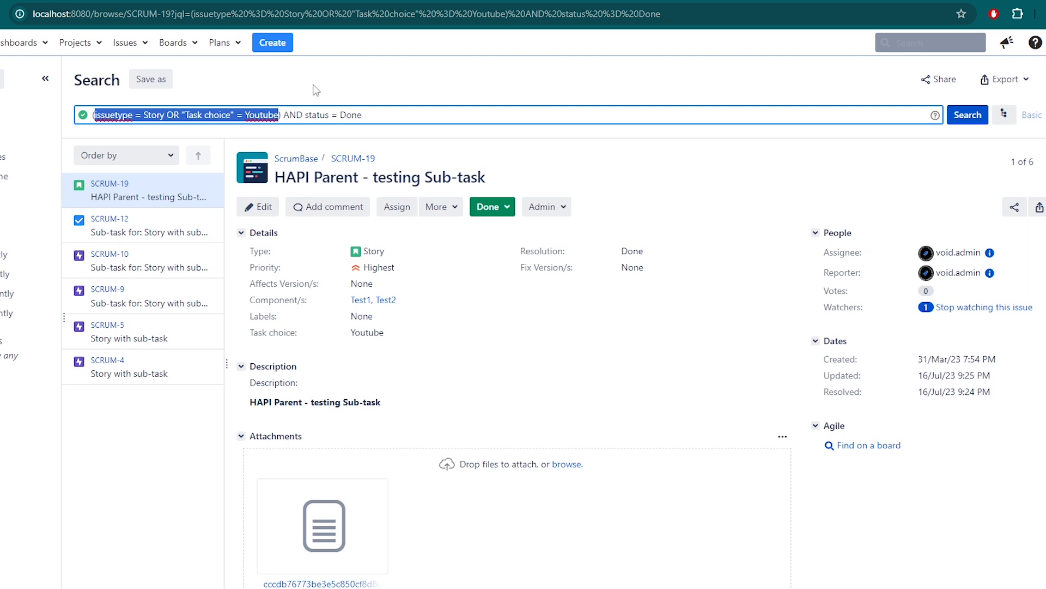
drag(370, 114, 305, 115)
click(332, 90)
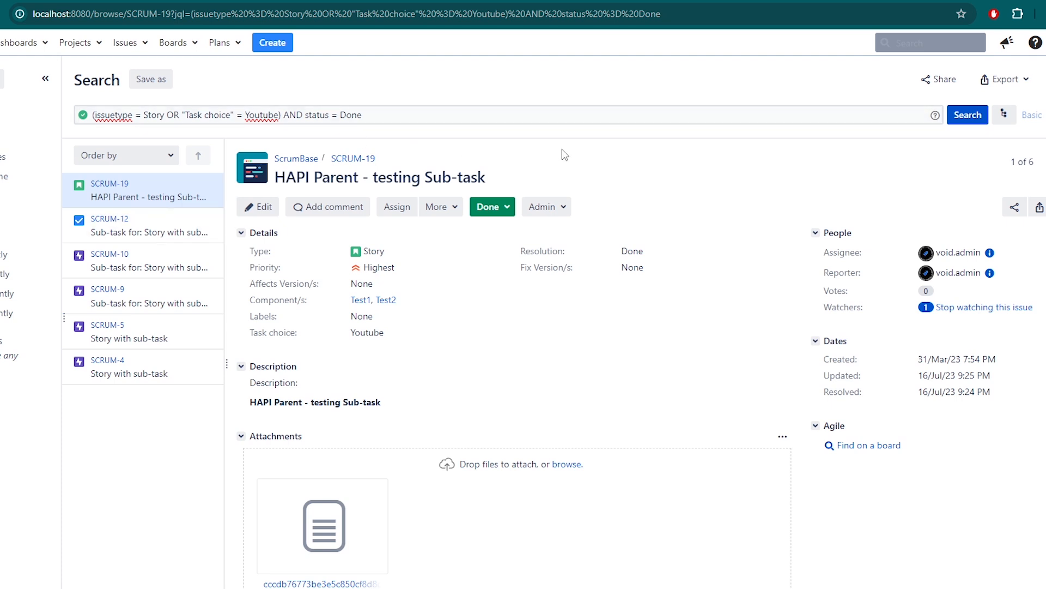
Go through the found issues SCRUM-12, SCRUM-10, SCRUM-9, SCRUM-5 and SCRUM-4 to view their details.
click(160, 225)
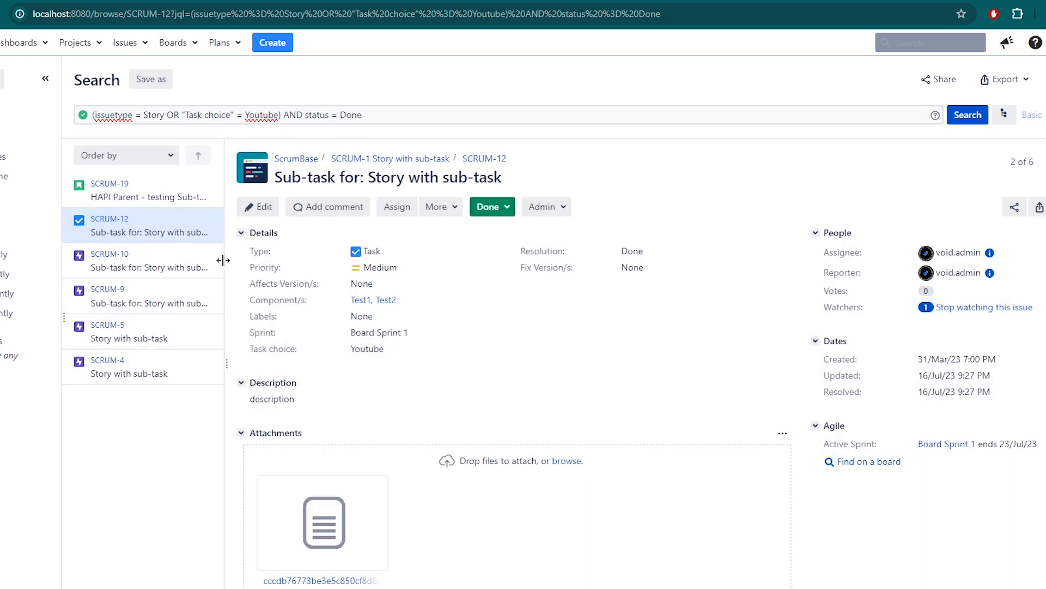
click(158, 264)
click(161, 303)
click(152, 339)
click(210, 353)
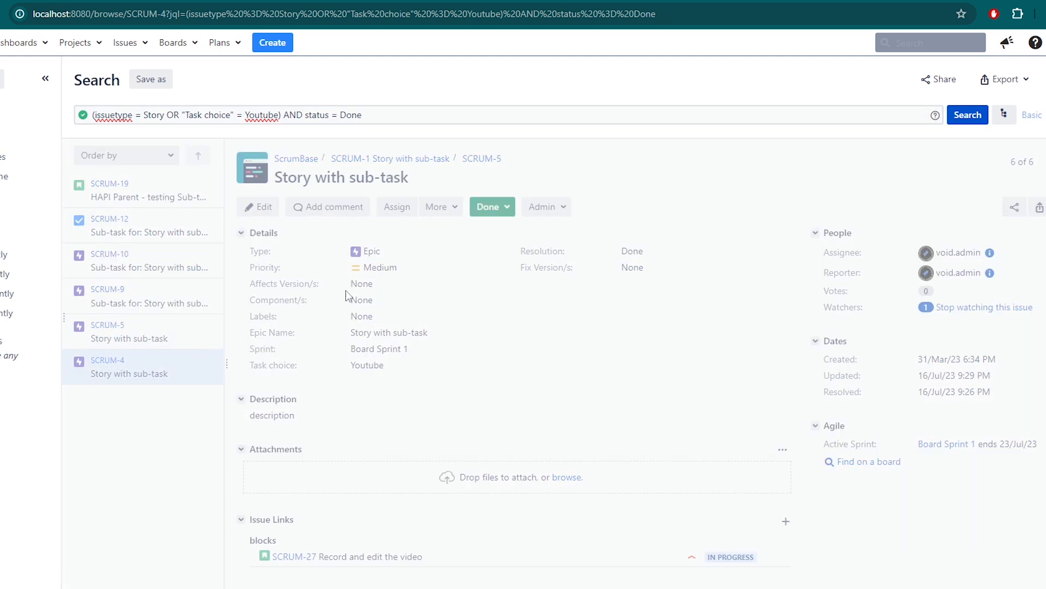
Compare the AND status = Done clause with the parenthesised group by highlighting each in the query.
drag(363, 115, 306, 114)
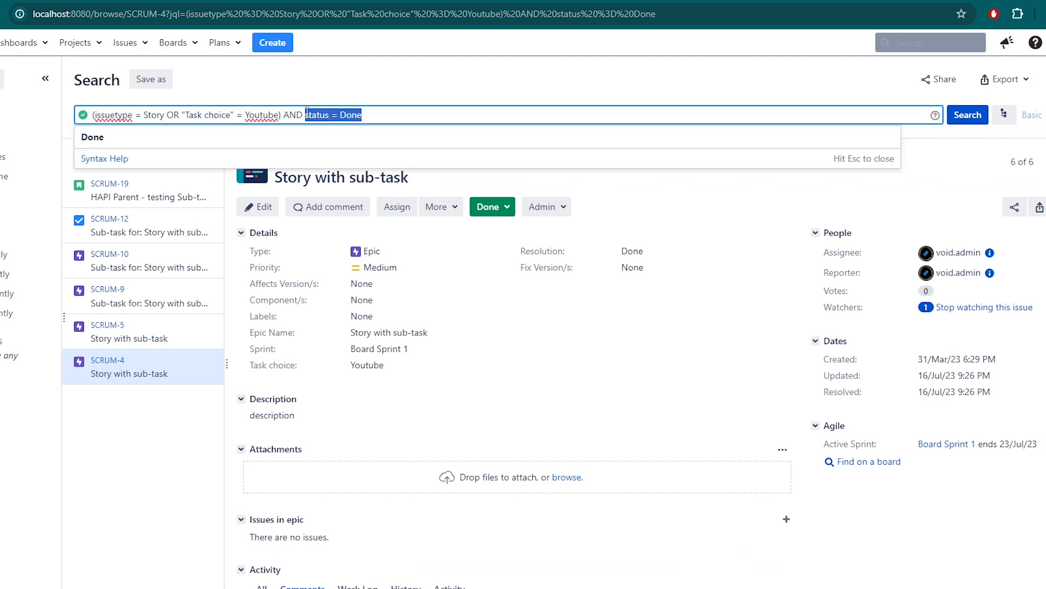
click(320, 87)
drag(376, 114, 286, 113)
click(335, 78)
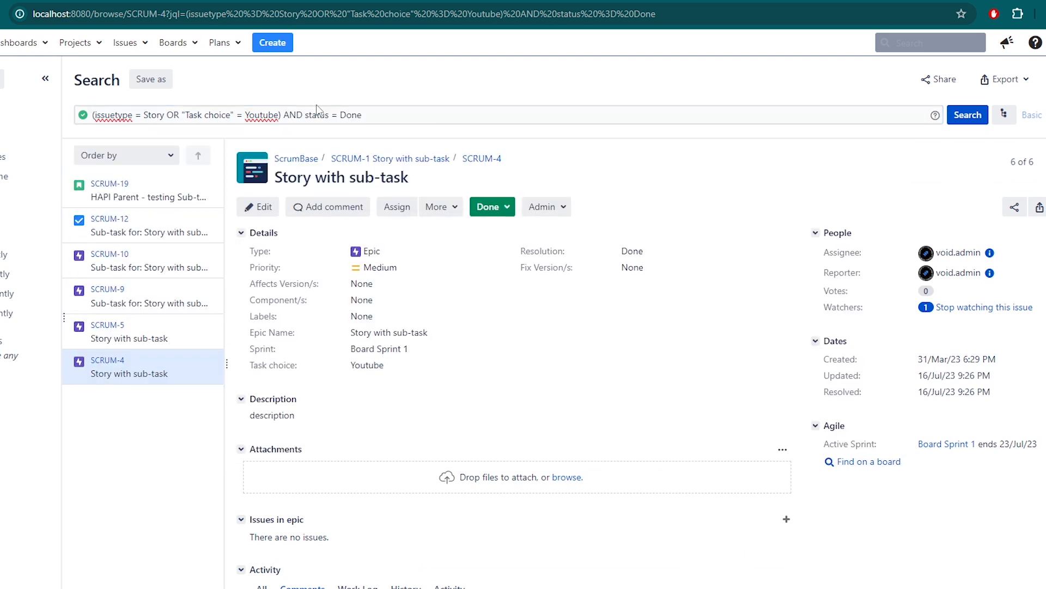
drag(386, 112, 91, 113)
click(253, 87)
drag(281, 114, 92, 115)
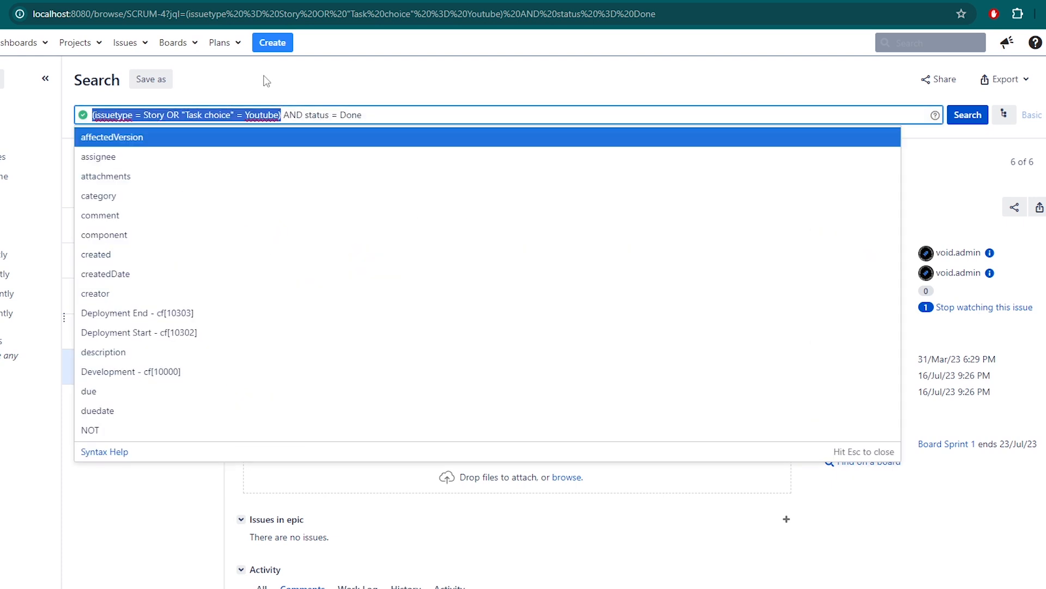
click(267, 81)
drag(362, 114, 283, 114)
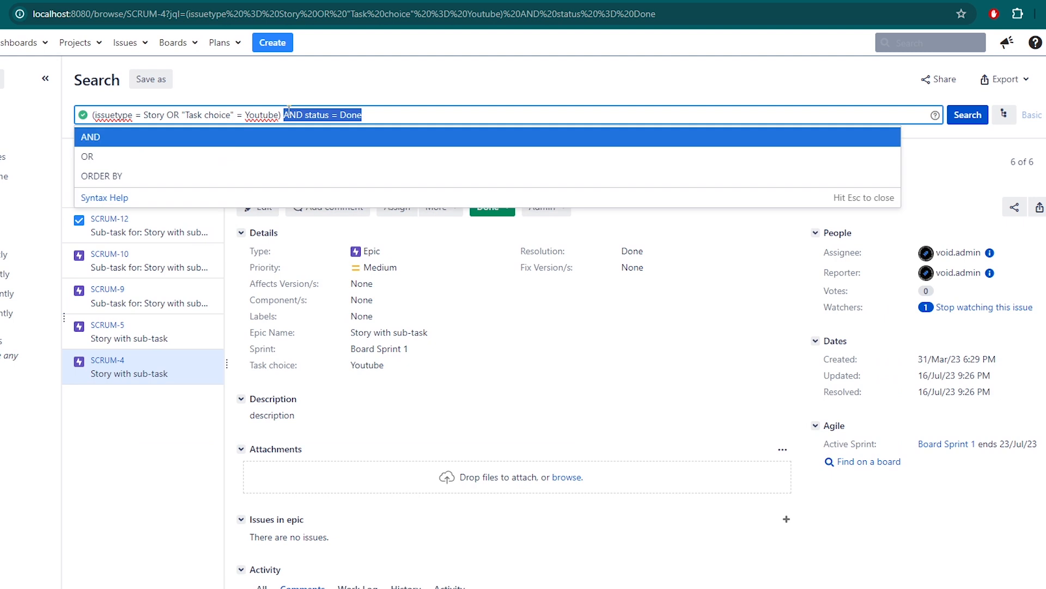
click(350, 84)
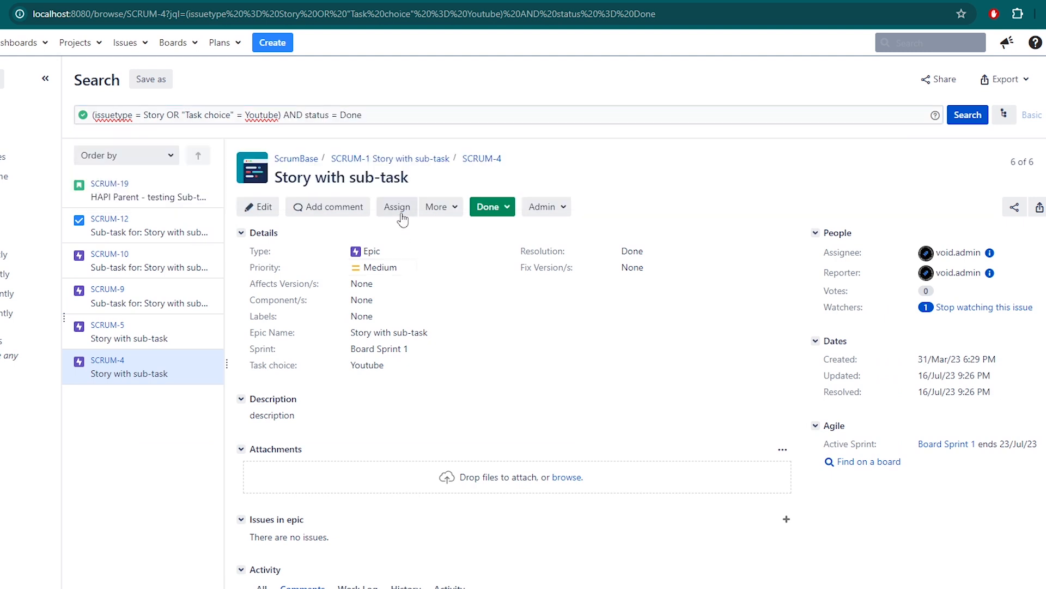
Check the Type and Task choice values of issues SCRUM-19 and SCRUM-12 against the query.
click(164, 188)
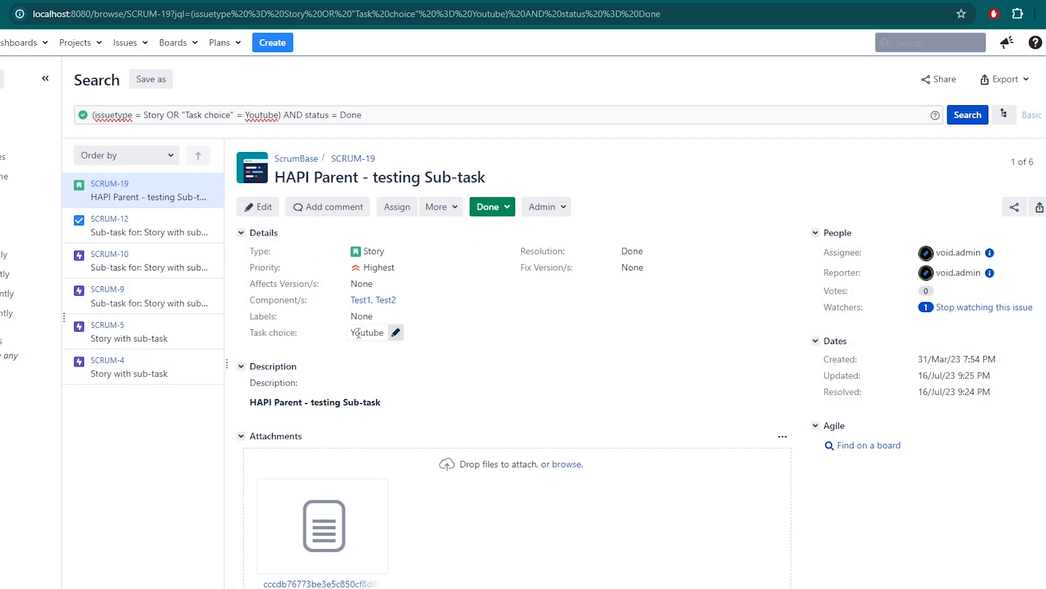
drag(352, 332, 387, 332)
drag(404, 257, 364, 246)
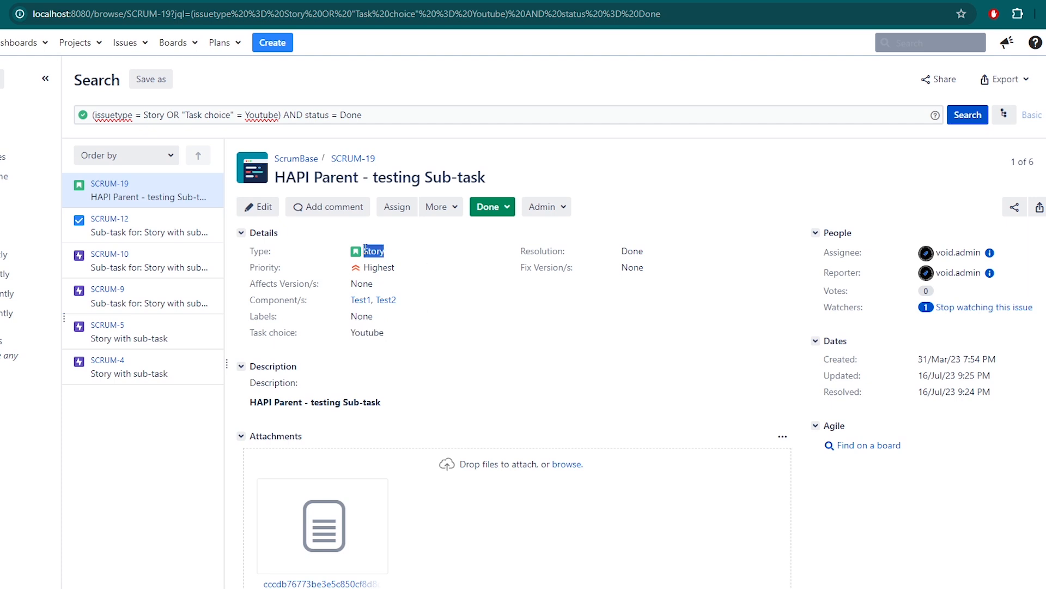
click(460, 264)
click(217, 237)
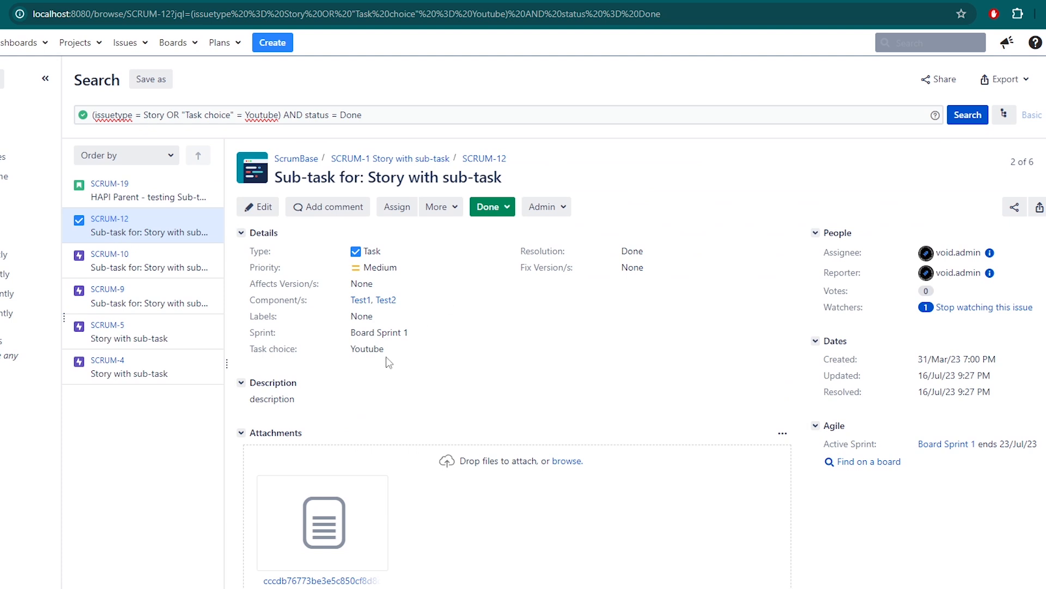
drag(394, 349, 350, 348)
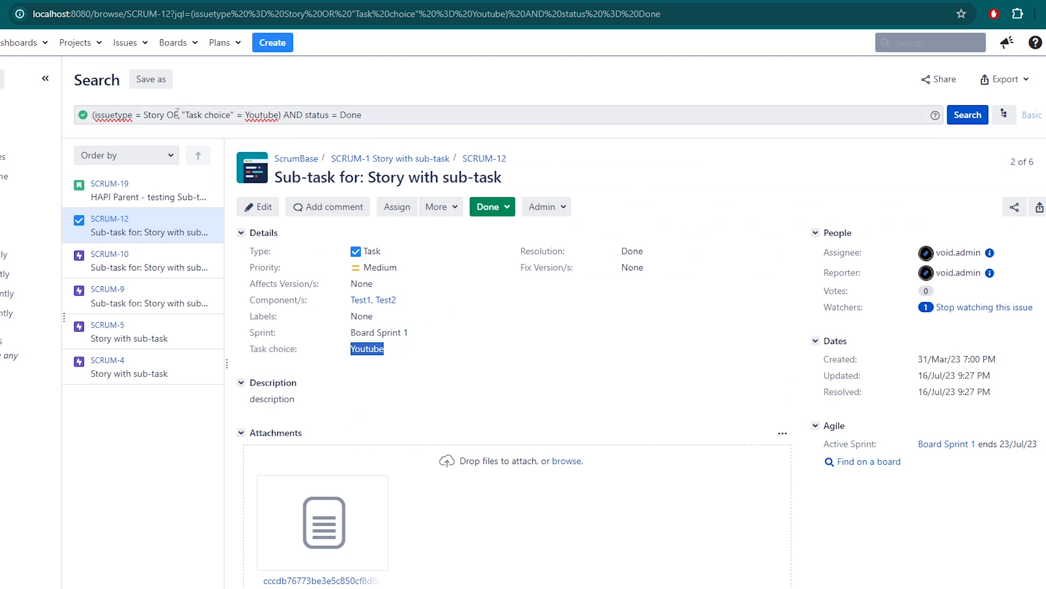
Highlight the OR operator, the "Task choice" = Youtube clause and AND status = Done to examine what SCRUM-12 must match.
double_click(172, 114)
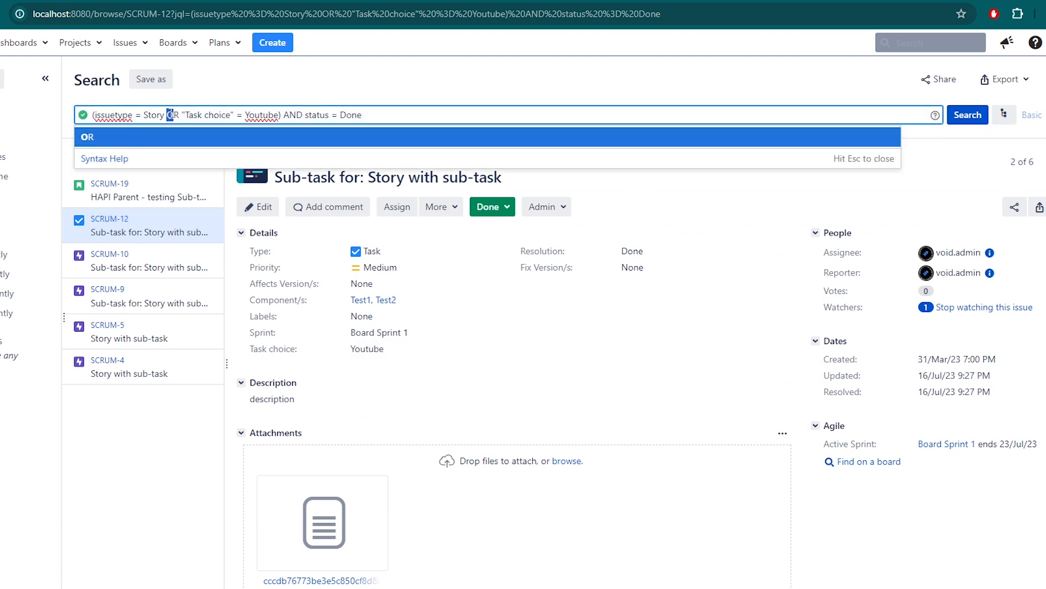
click(197, 99)
click(182, 112)
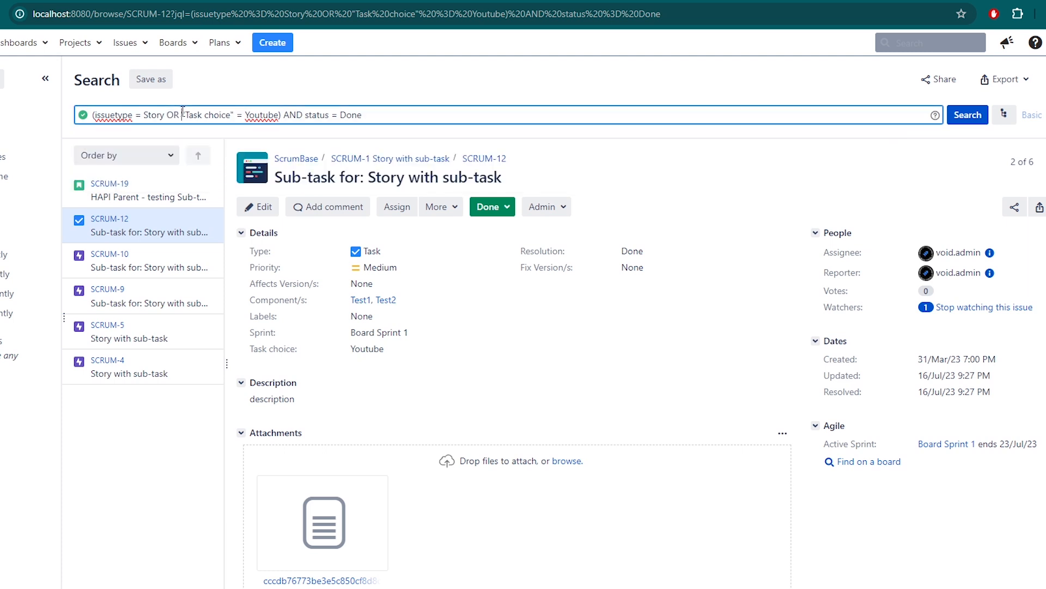
drag(182, 113, 279, 115)
click(476, 86)
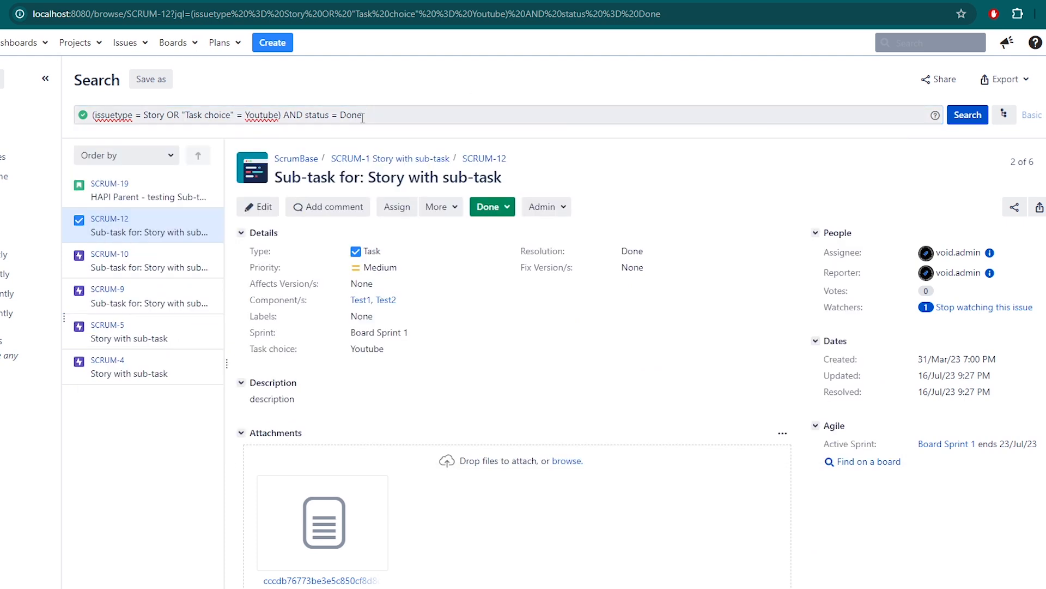
drag(362, 115, 283, 114)
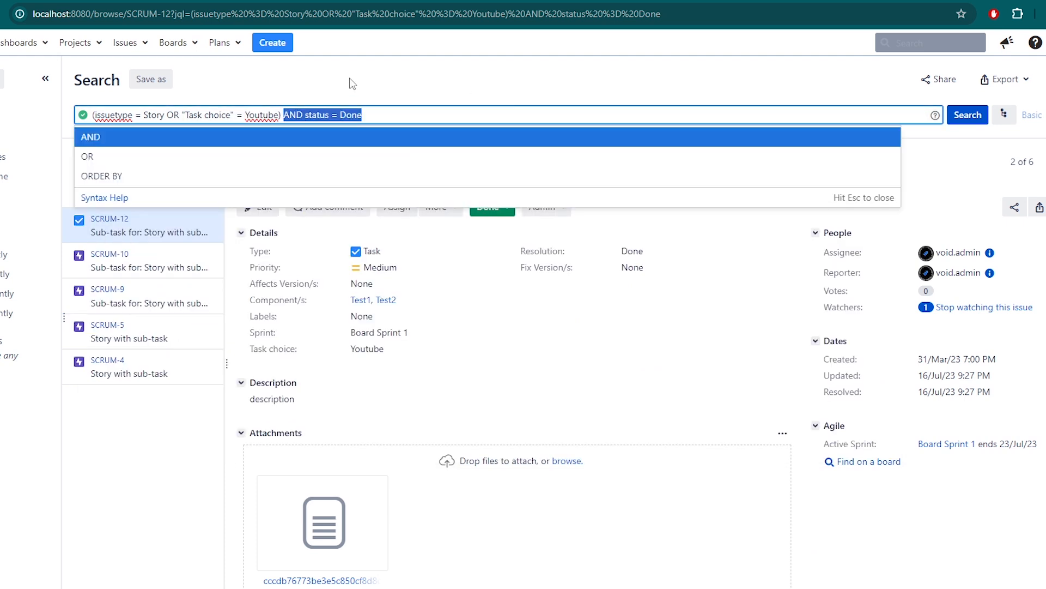
click(359, 94)
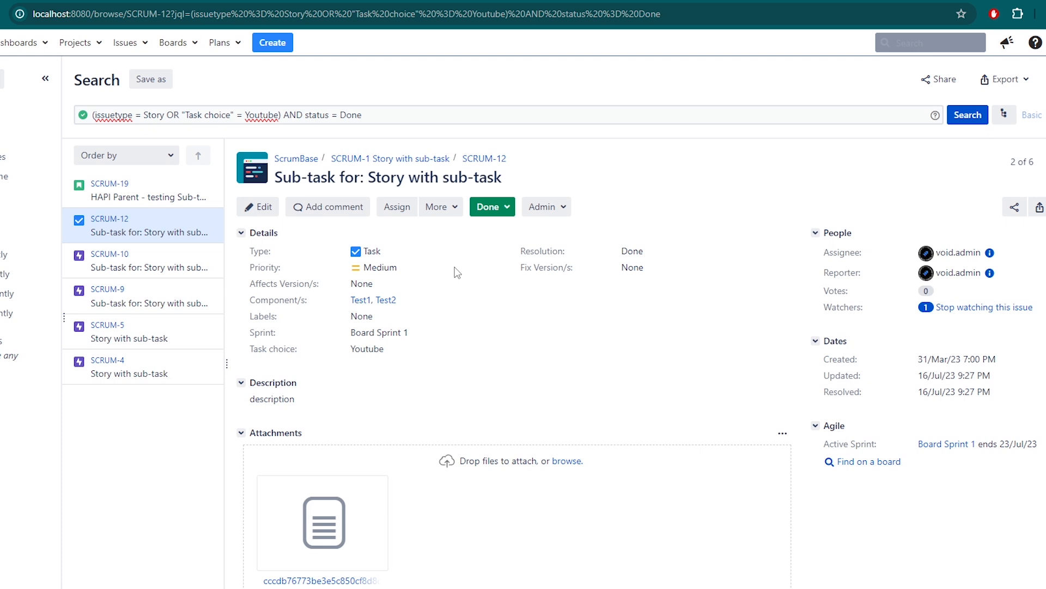
Review the complete query by highlighting it from the status clause back to the opening parenthesis.
click(510, 212)
click(461, 250)
click(276, 120)
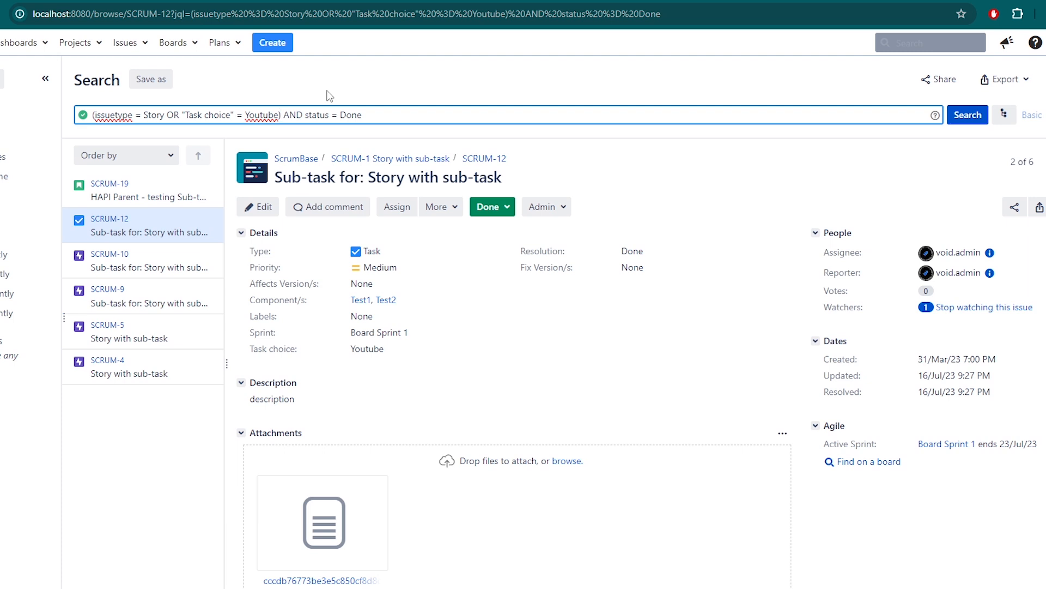
drag(376, 115, 89, 116)
click(227, 84)
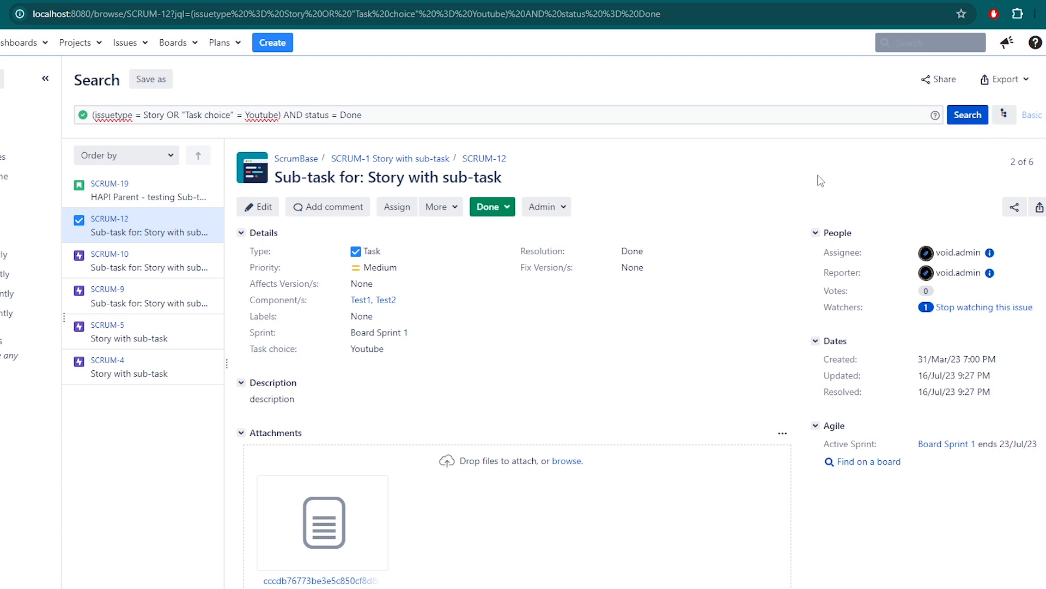
drag(384, 117, 93, 112)
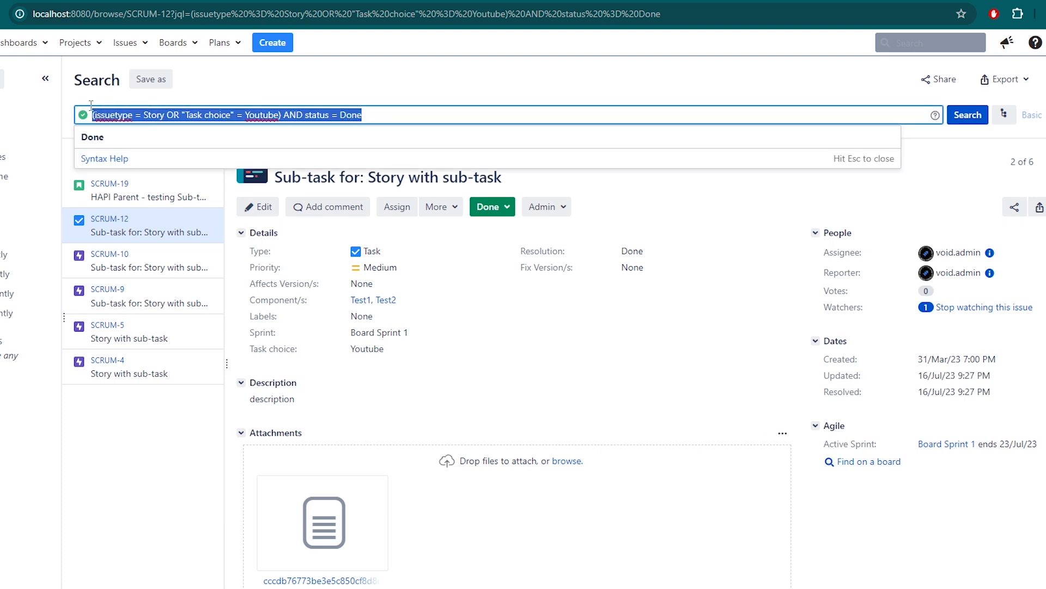
click(258, 80)
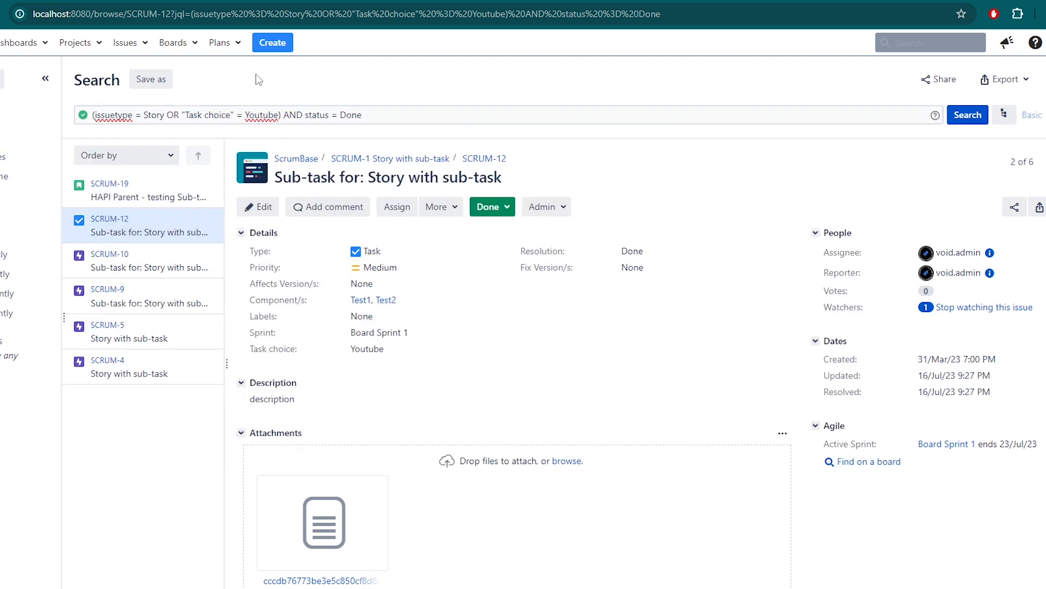
Remove both parentheses, replace OR with AND between the Story and Youtube clauses, and run the search.
click(281, 115)
key(BackSpace)
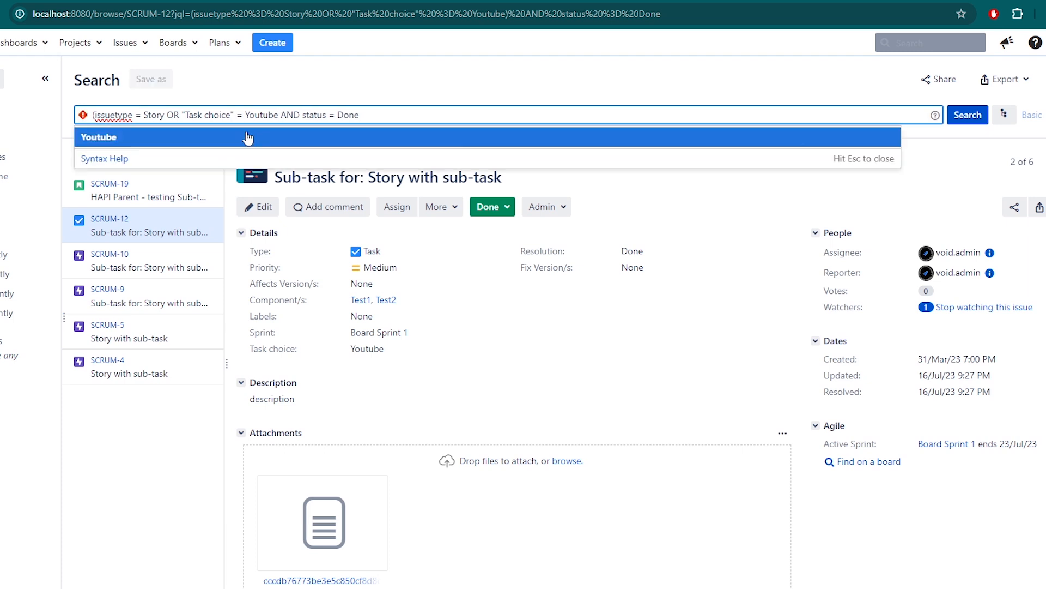
double_click(174, 115)
text(AND)
key(Home)
key(Delete)
key(Return)
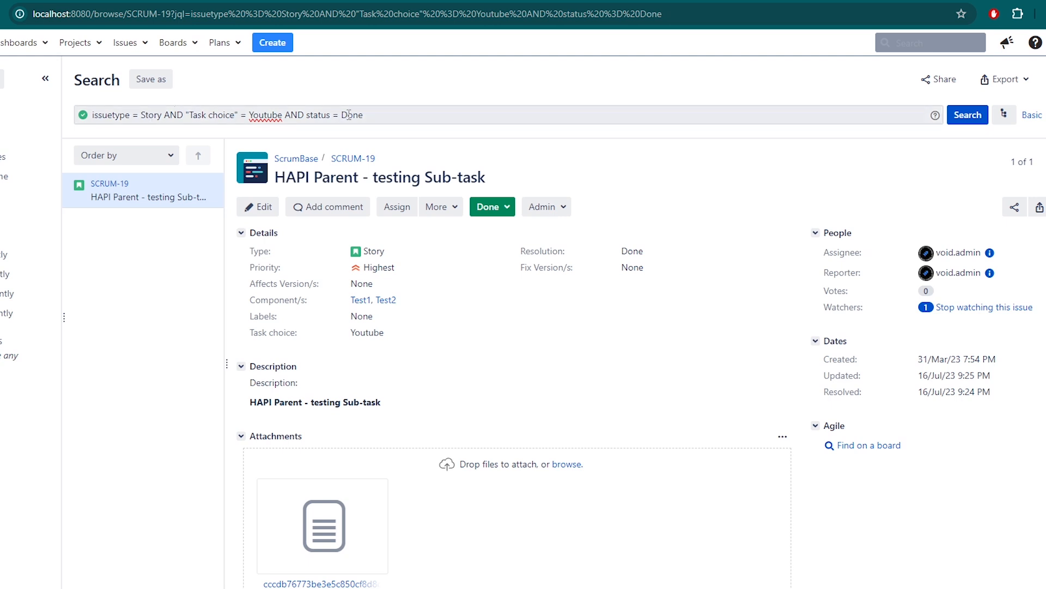
Highlight the details of issue SCRUM-19 to check its type, resolution and Task choice against the query.
drag(397, 343, 243, 210)
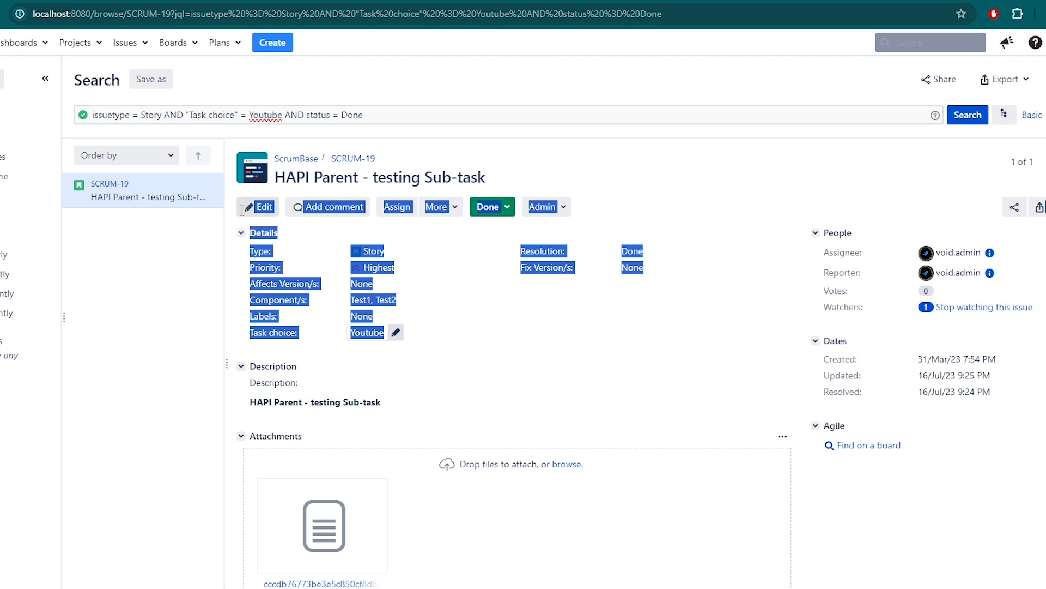
click(572, 336)
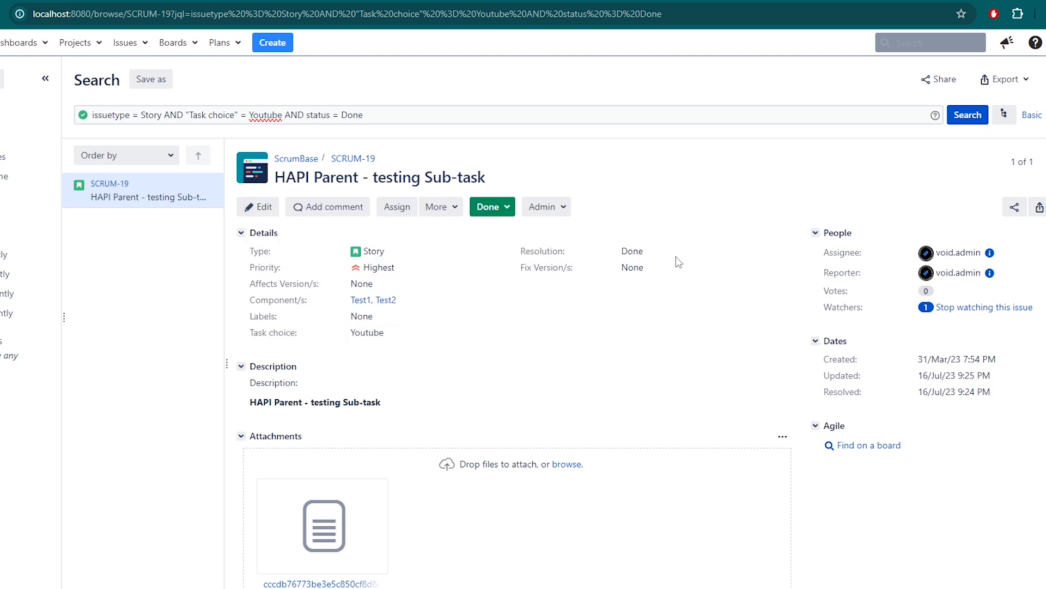
Inspect the query's project, issue type and status filters in basic search mode, and return to the advanced JQL query.
click(1036, 116)
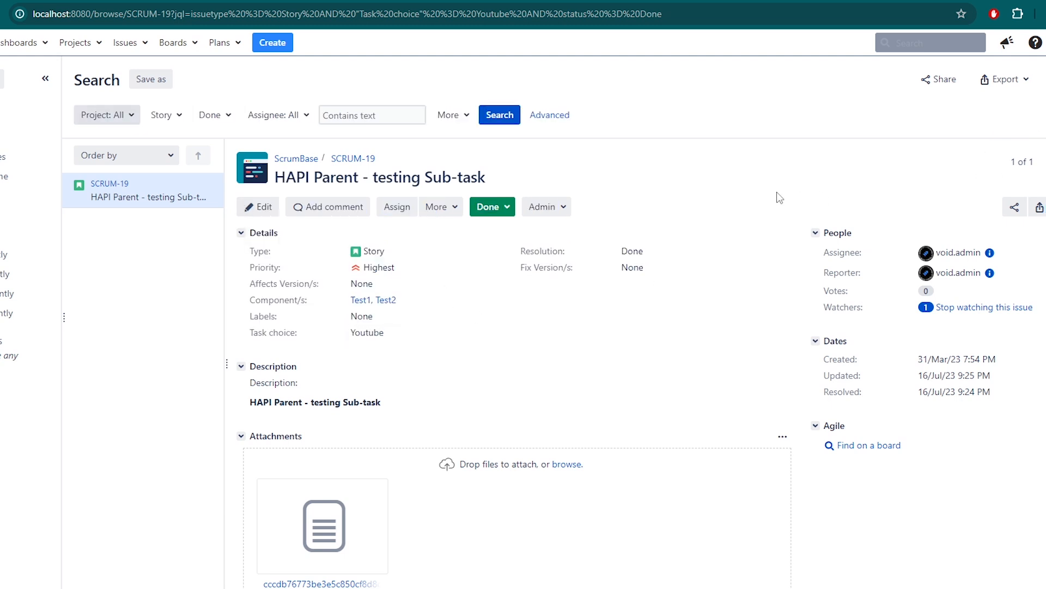
click(127, 121)
click(269, 63)
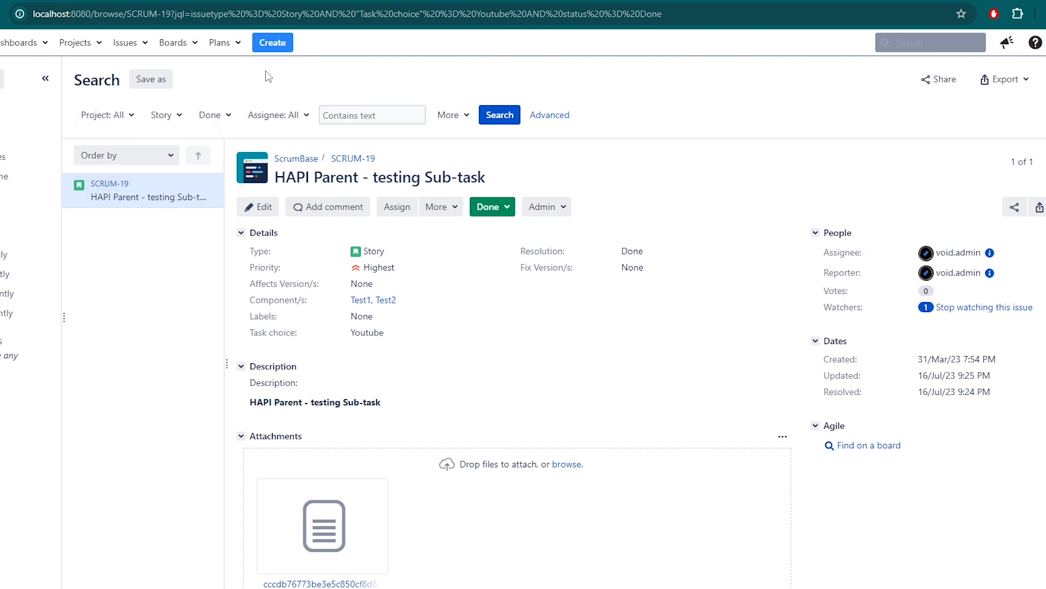
click(178, 117)
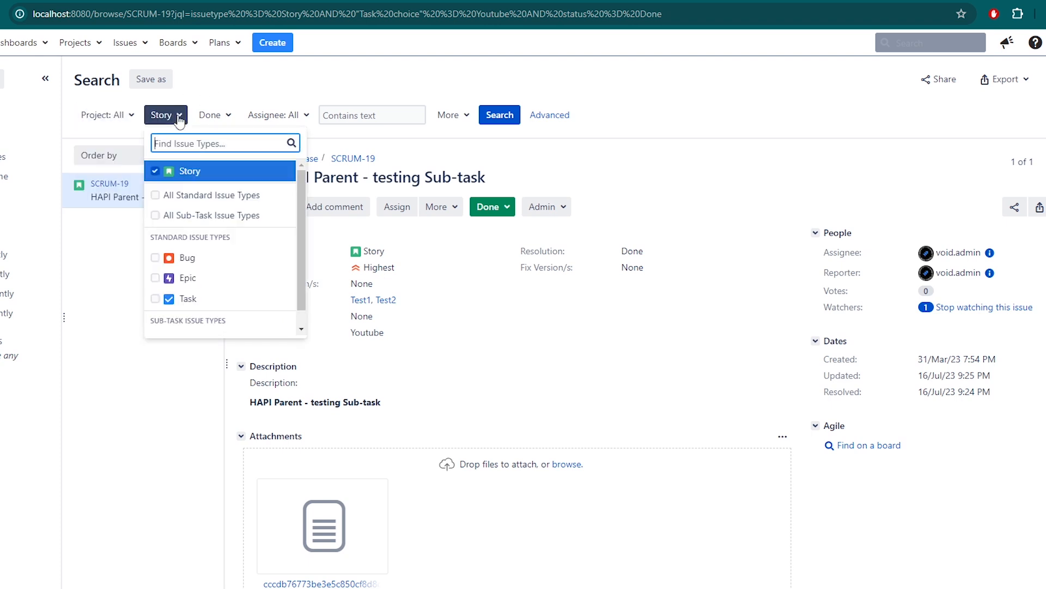
click(220, 115)
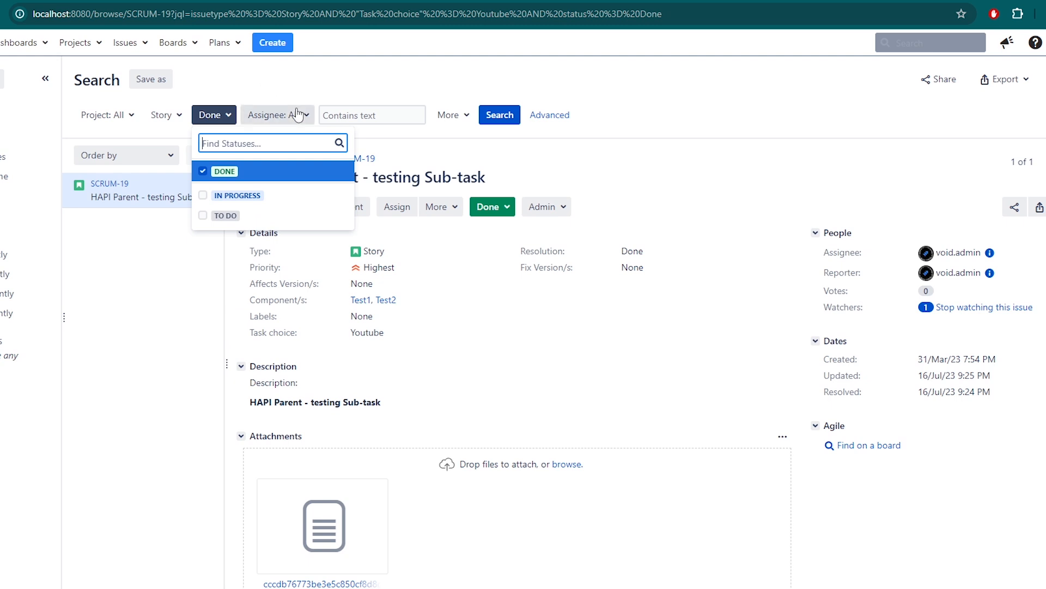
click(383, 65)
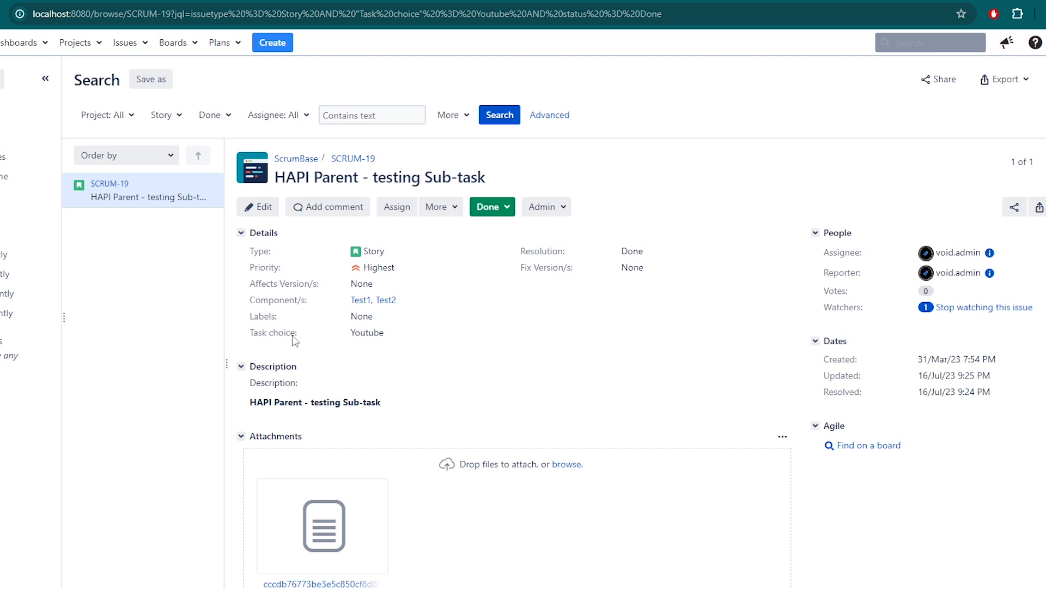
click(552, 116)
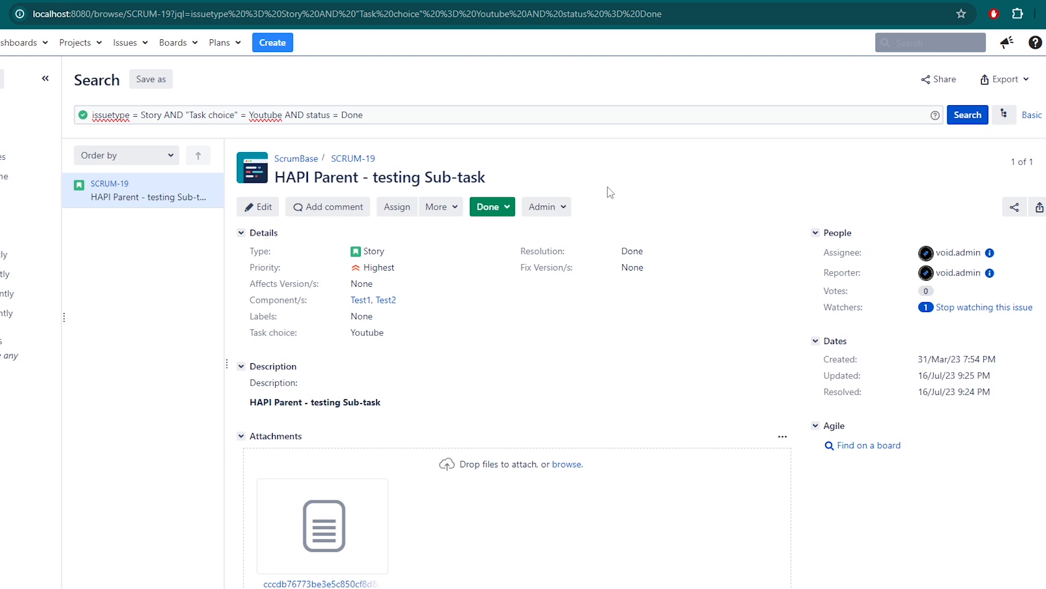
Remove the Task choice and status clauses so the query reads issuetype = Story, and run the search.
drag(366, 115, 164, 115)
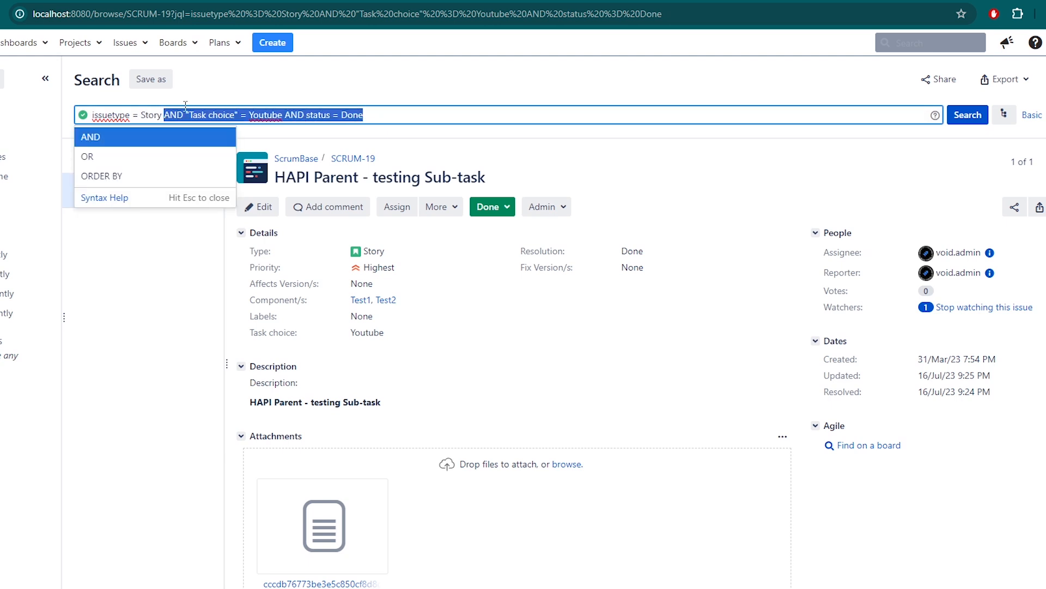
key(BackSpace)
click(211, 98)
click(951, 114)
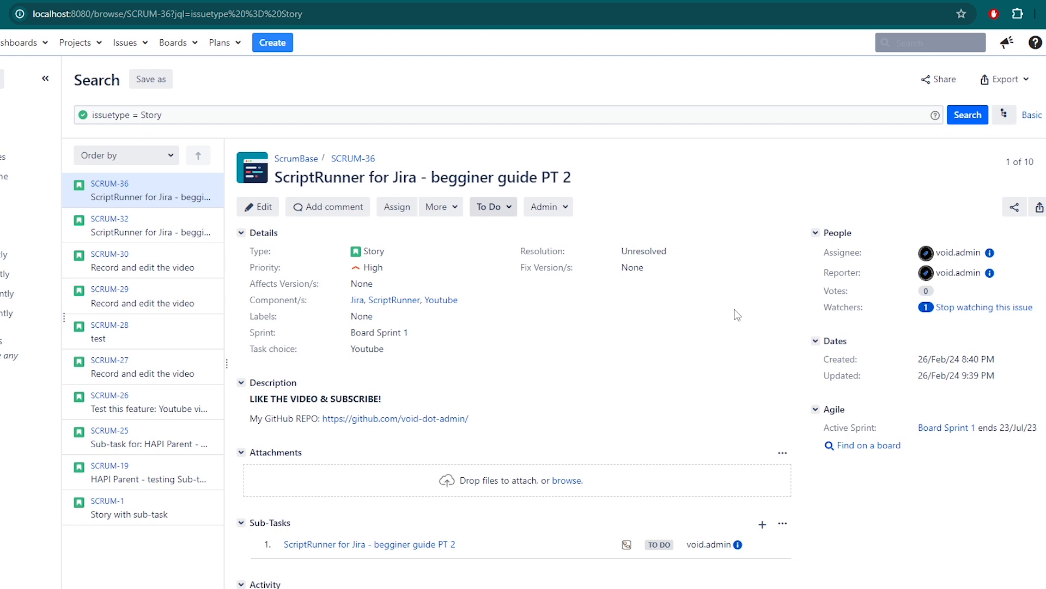
Extend the query after issuetype = Story with AND and the "Task choice" field.
click(242, 114)
text(A)
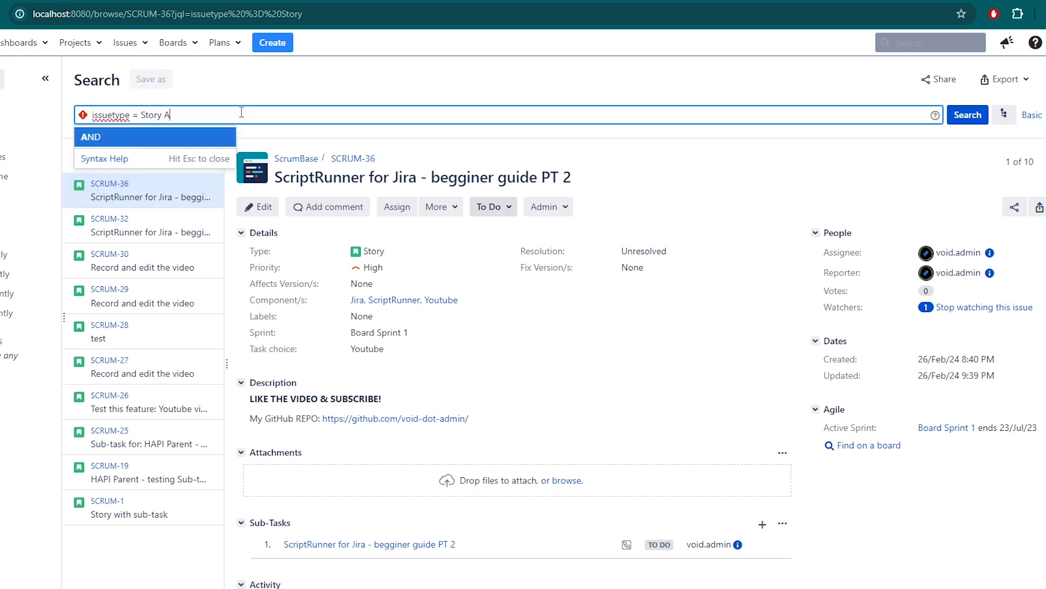
text(NBD)
key(BackSpace)
key(BackSpace)
text(D )
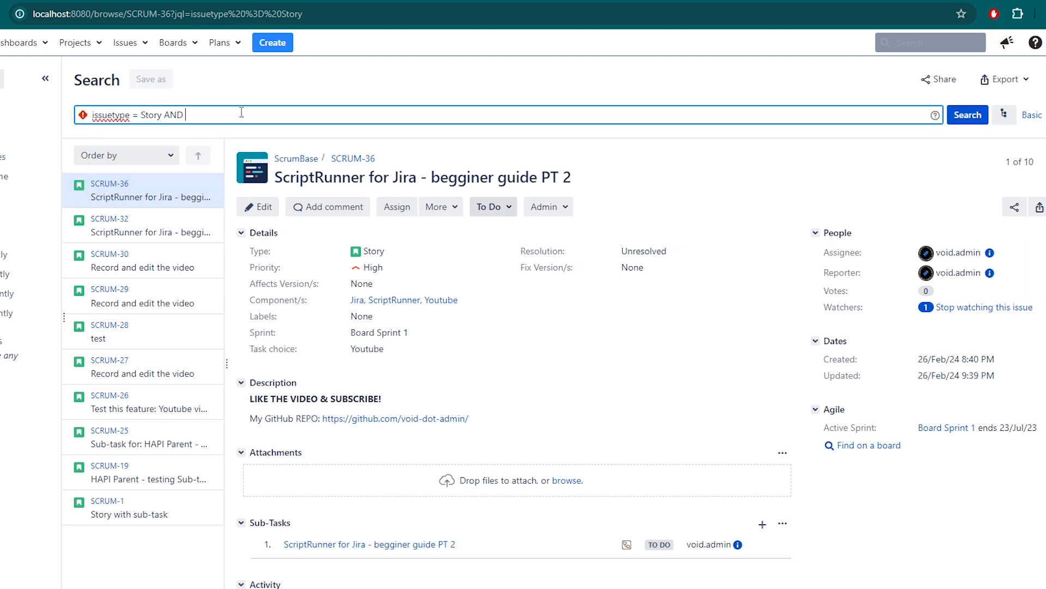
text(Tas)
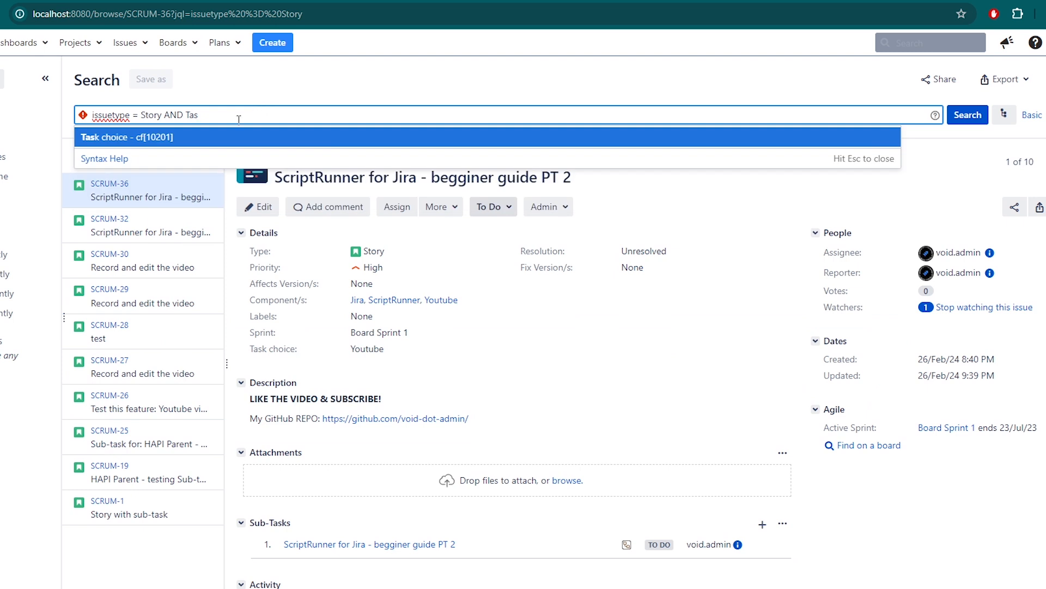
key(Return)
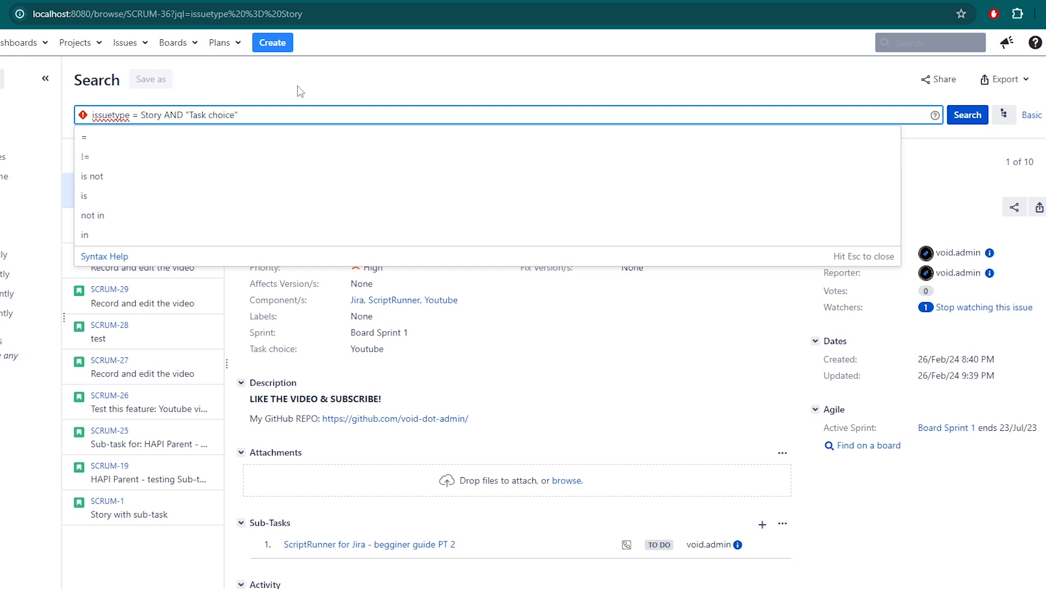
text(in)
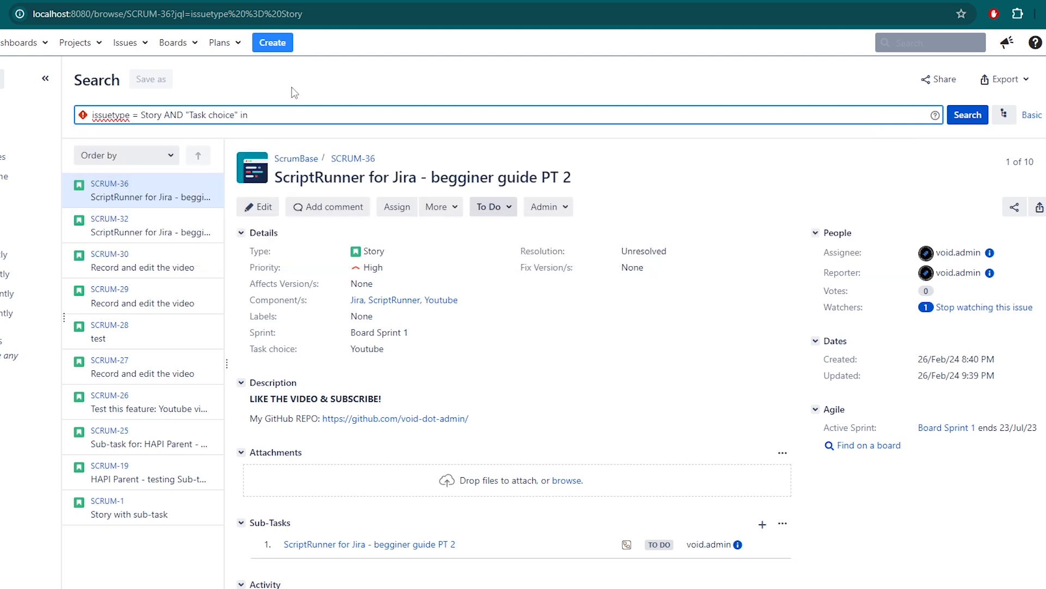
key(BackSpace)
key(BackSpace)
text(=)
key(BackSpace)
key(BackSpace)
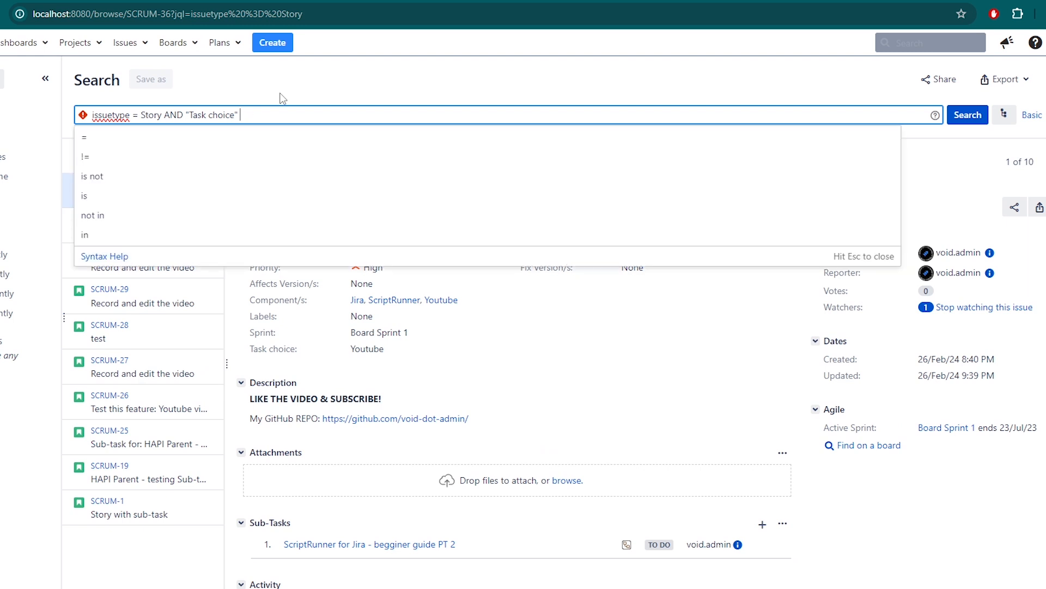
Add the in operator after "Task choice" and start its parenthesized value list with Youtube.
text(in ()
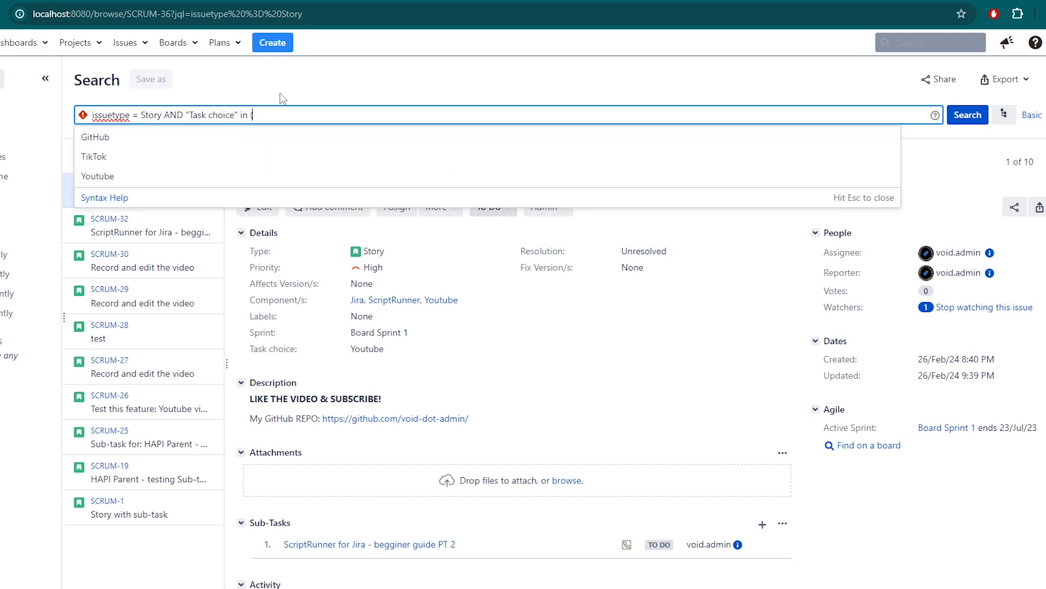
text("")
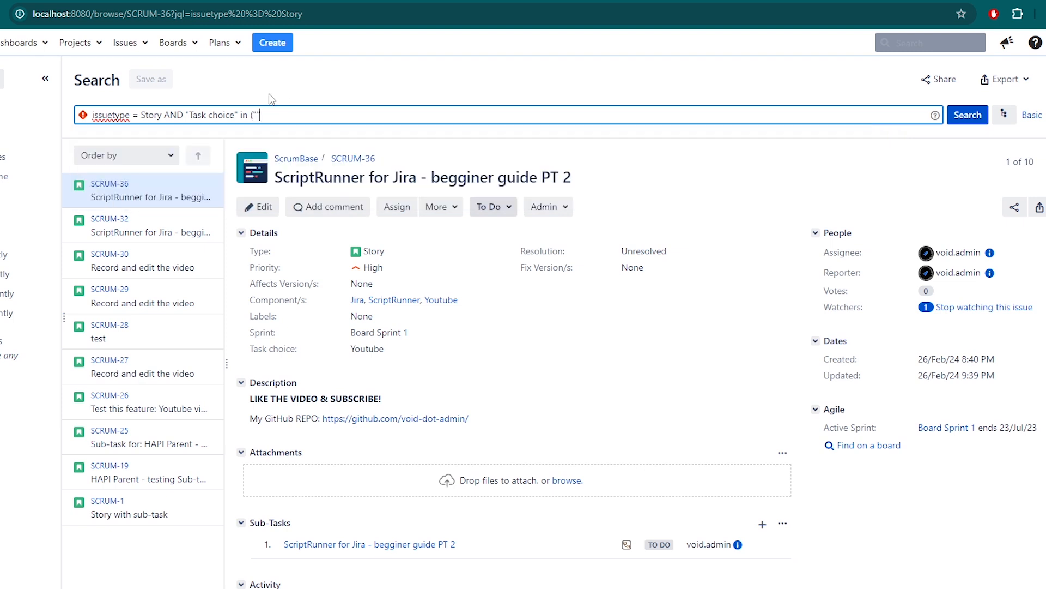
key(Left)
text(Yout)
click(224, 136)
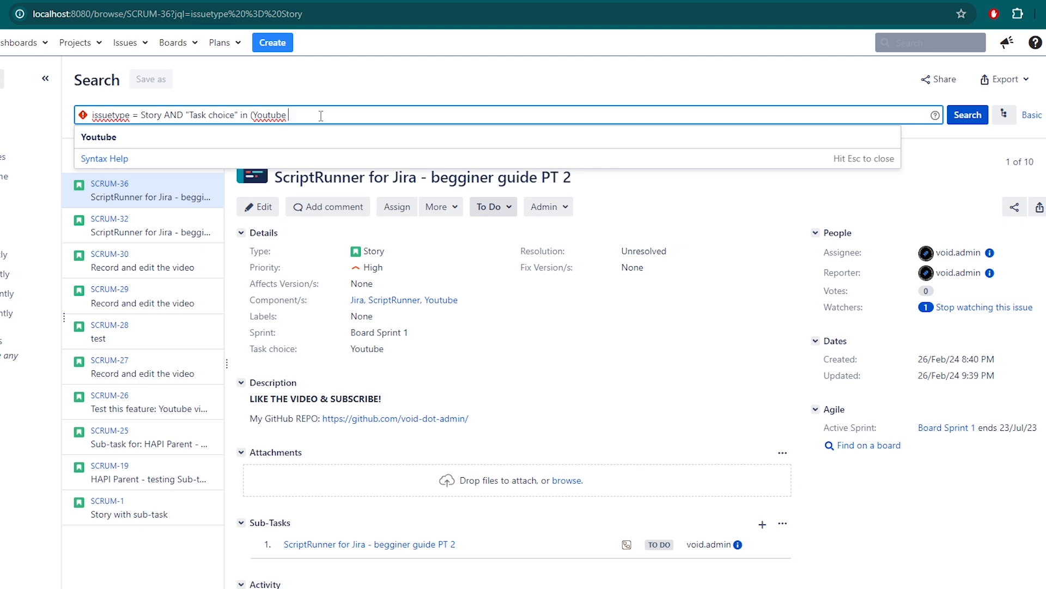
text(Dev)
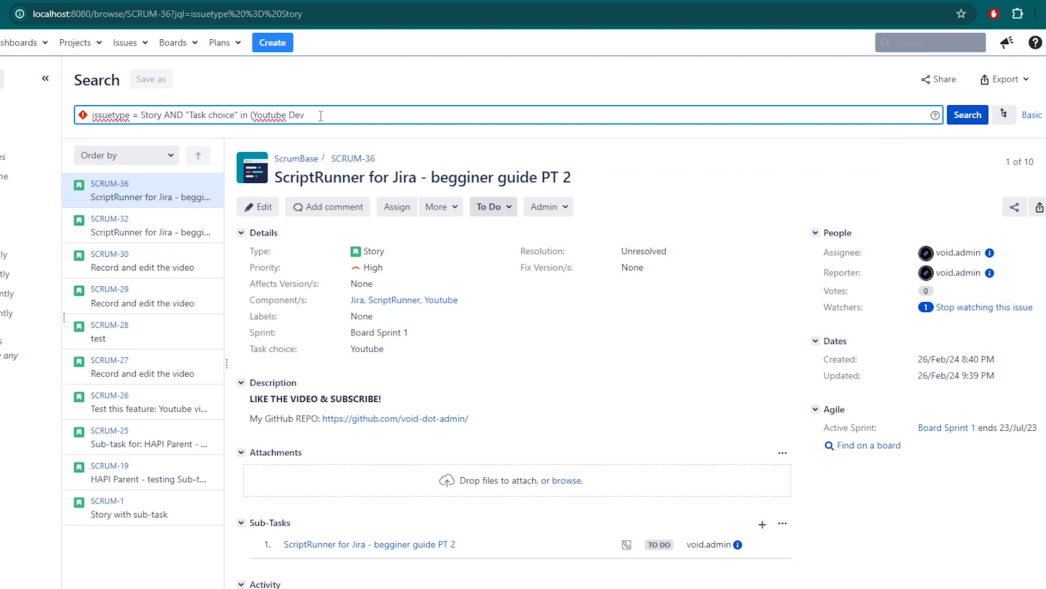
key(BackSpace)
key(BackSpace)
key(BackSpace)
key(BackSpace)
Complete the value list as (Youtube, GitHub) and run the search.
text(,)
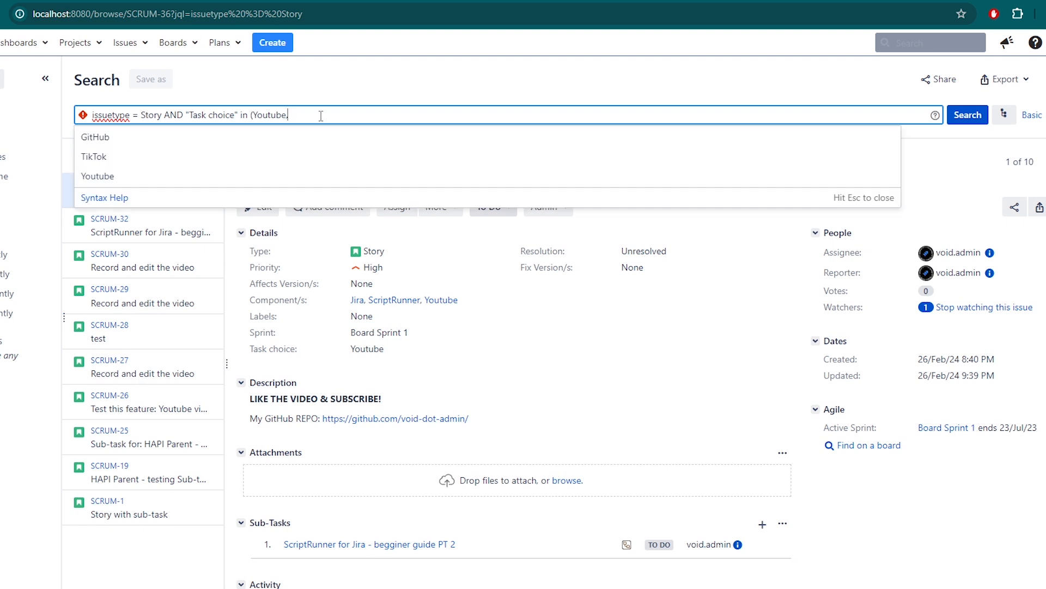
text( Git)
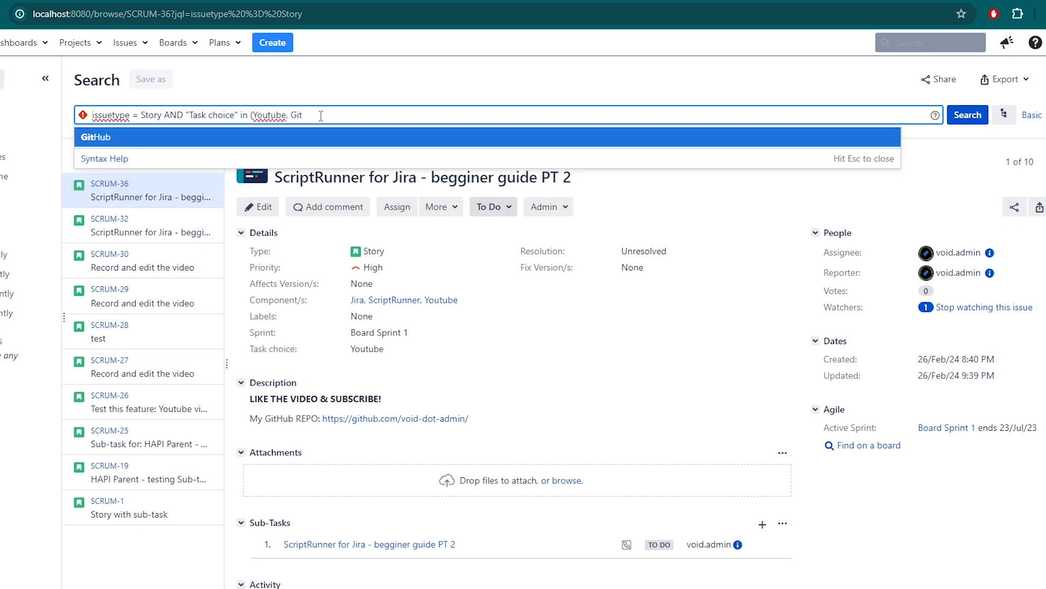
click(244, 138)
text())
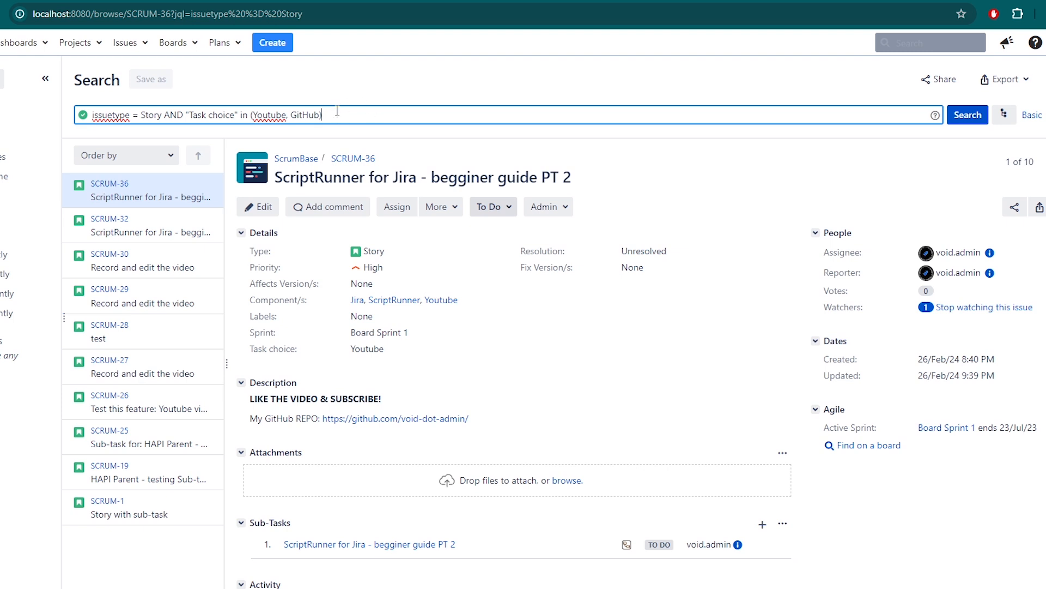
click(967, 115)
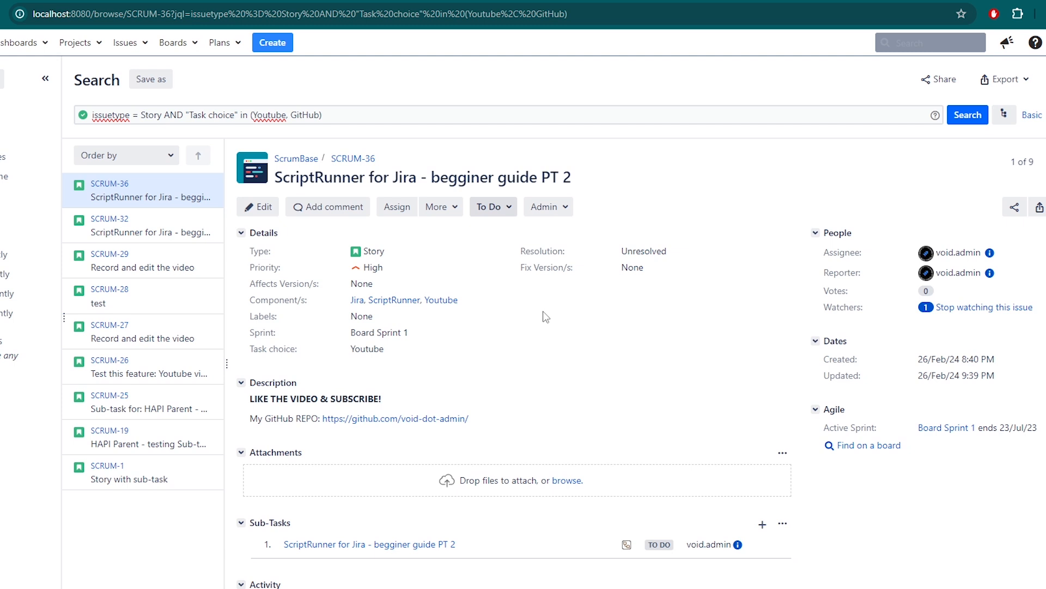
Highlight the issuetype = Story clause and the (Youtube, GitHub) value list to review what the query matches.
drag(92, 115, 156, 116)
click(251, 91)
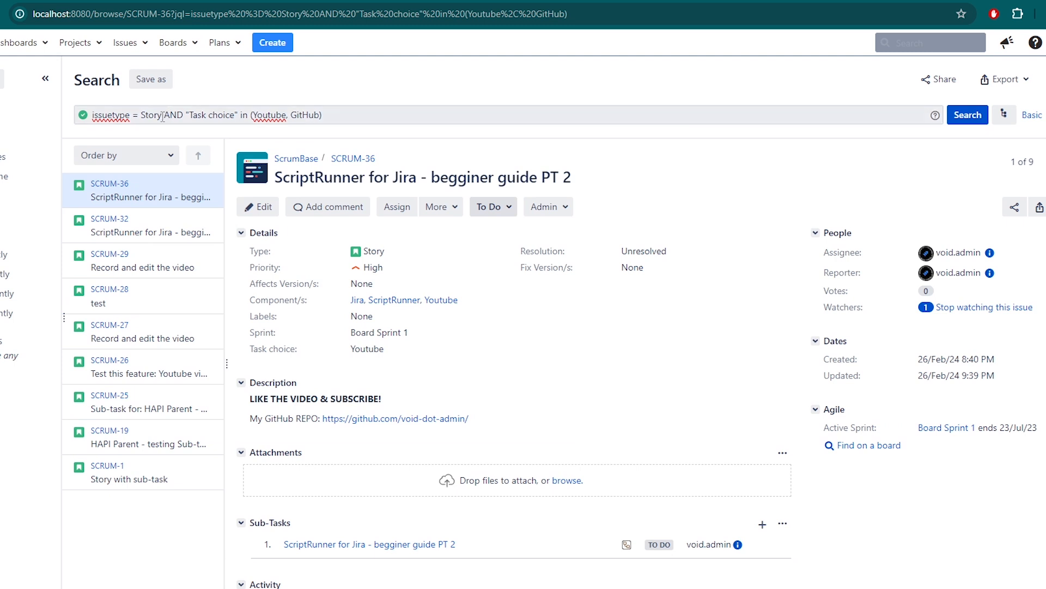
drag(162, 115, 143, 115)
click(200, 100)
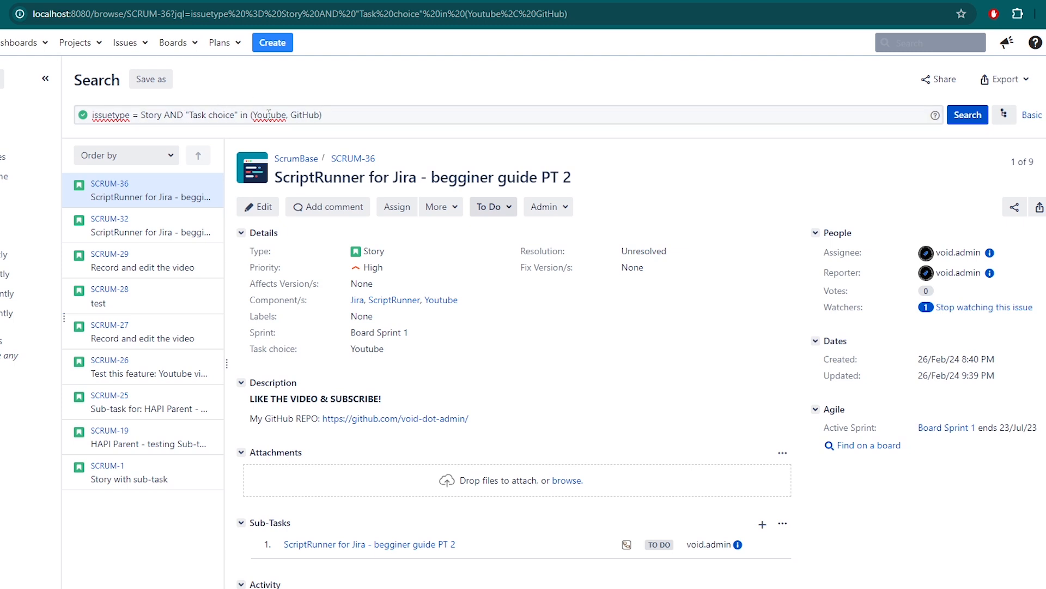
drag(254, 115, 326, 116)
key(Escape)
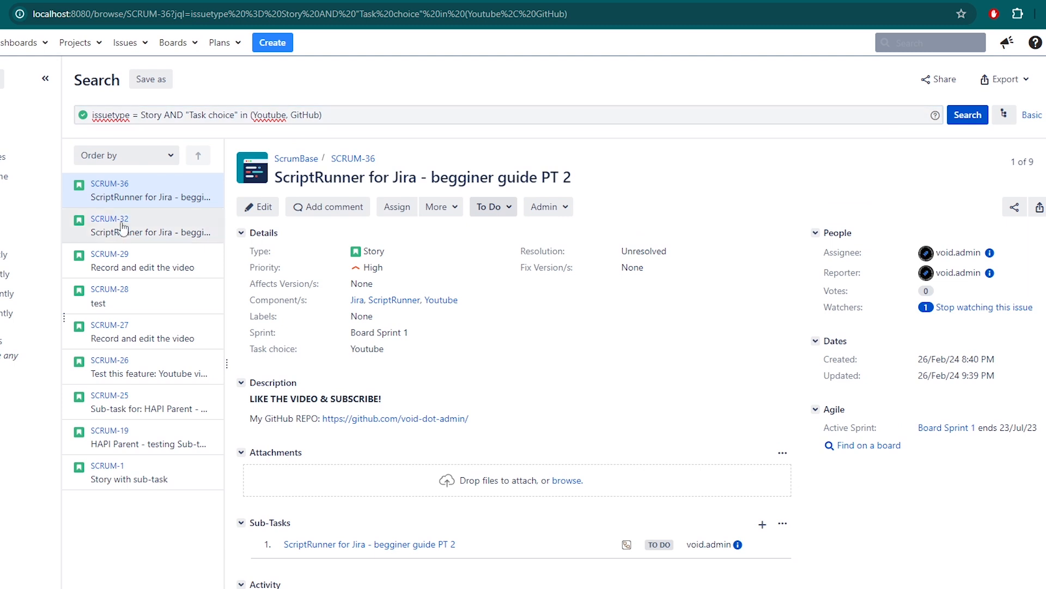
Check the Task choice values of issues SCRUM-29 and SCRUM-32, and the Type of SCRUM-32, against the query.
click(155, 223)
click(155, 261)
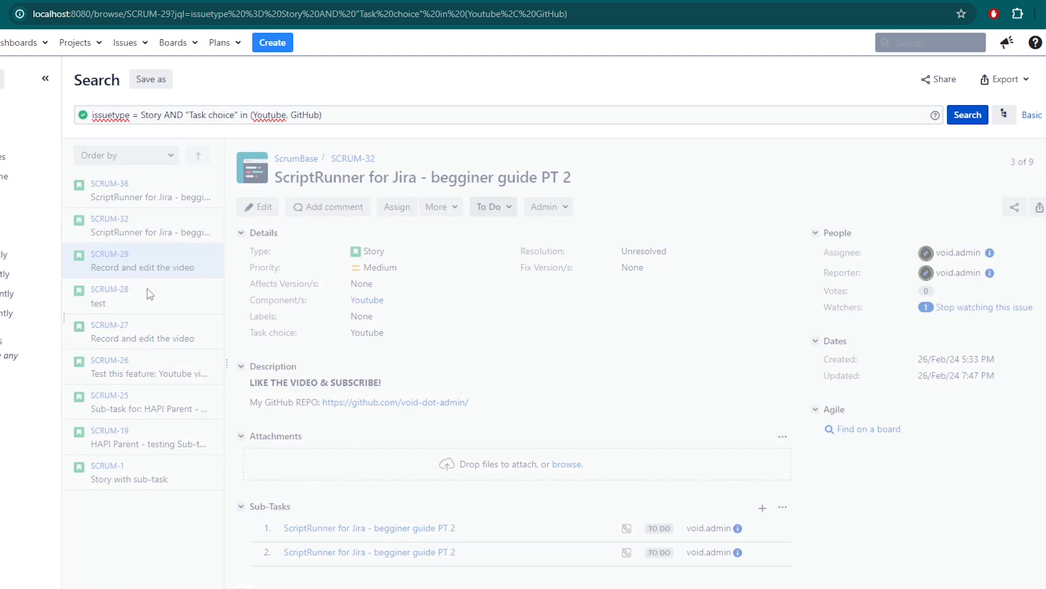
double_click(381, 333)
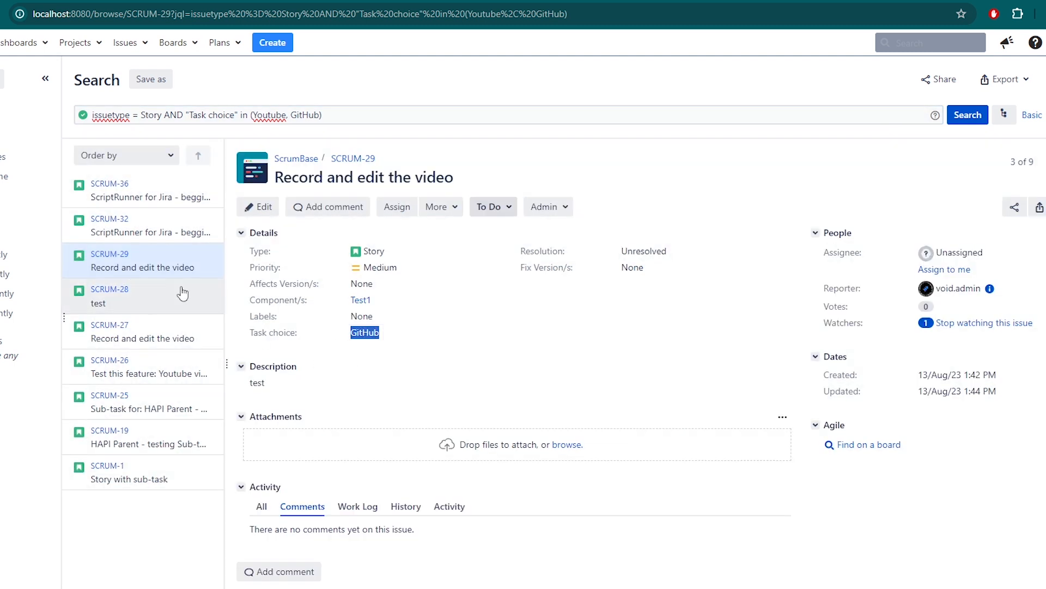
click(139, 232)
drag(384, 334, 351, 333)
click(500, 327)
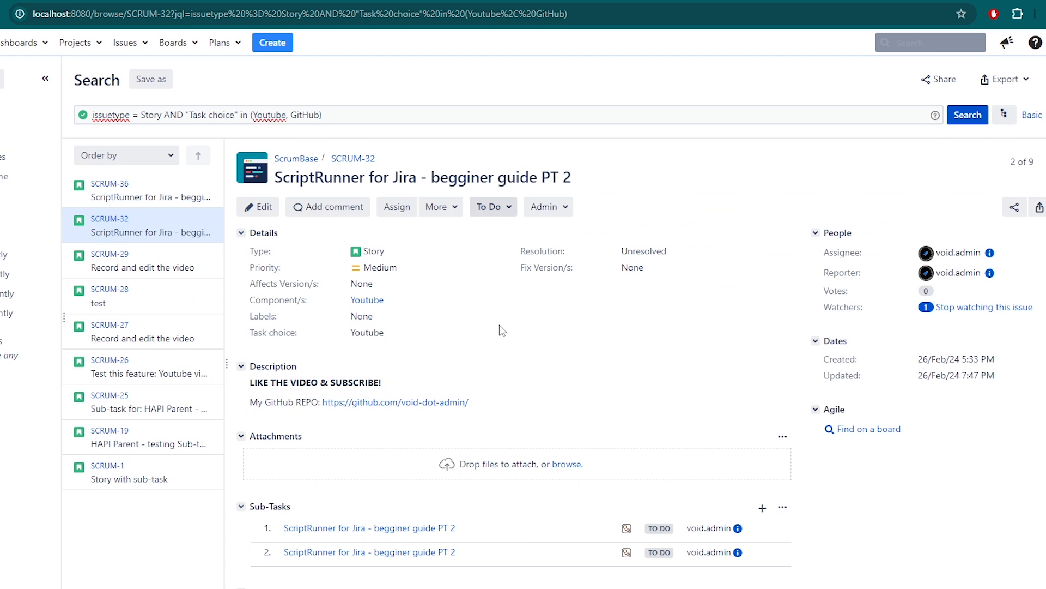
drag(385, 252, 363, 252)
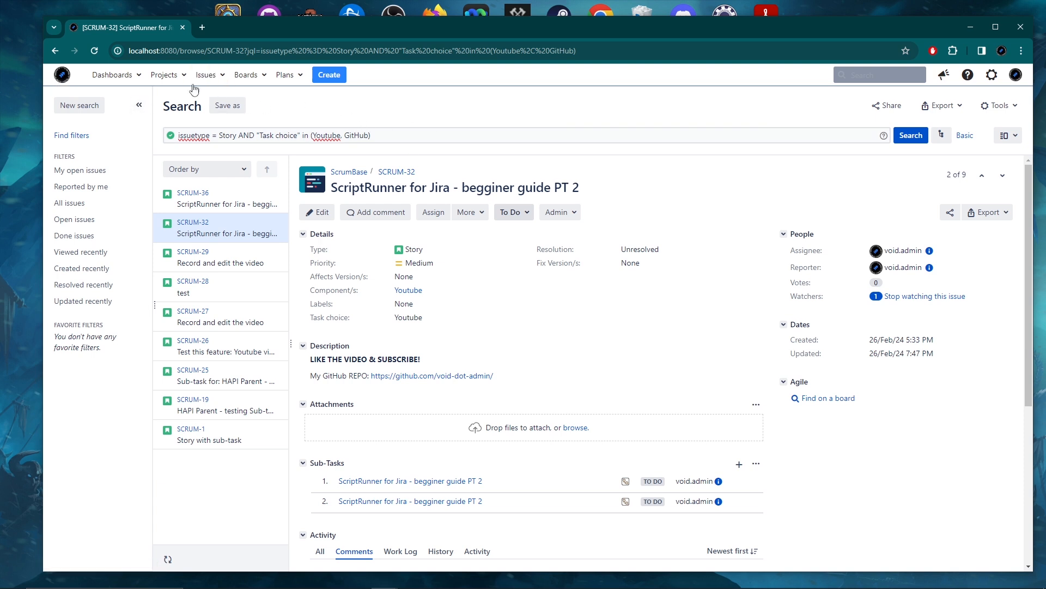
Go to the Jira dashboard and reopen the current issue search from there.
click(61, 75)
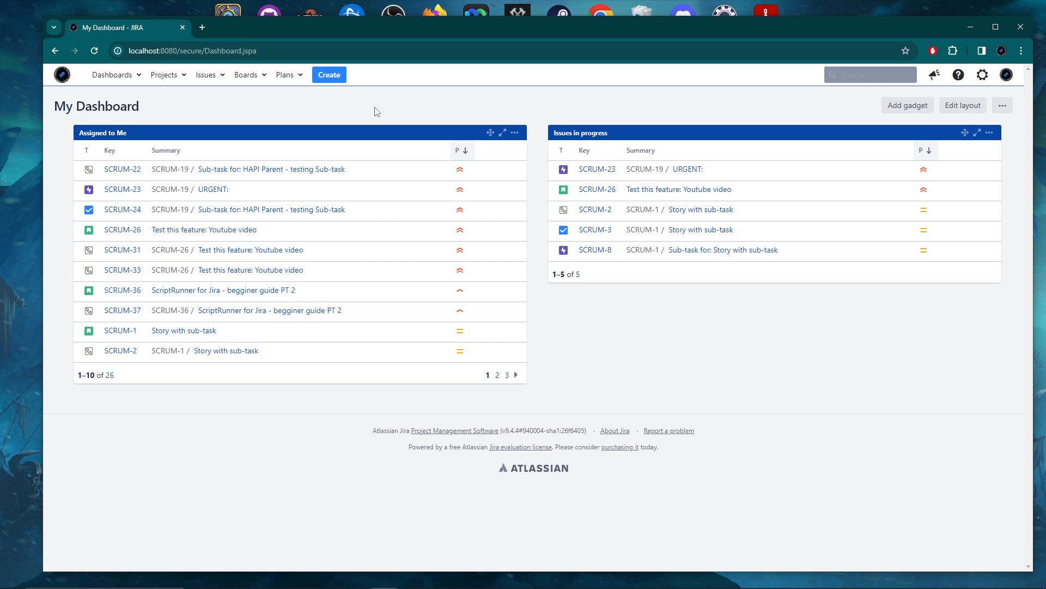
click(220, 81)
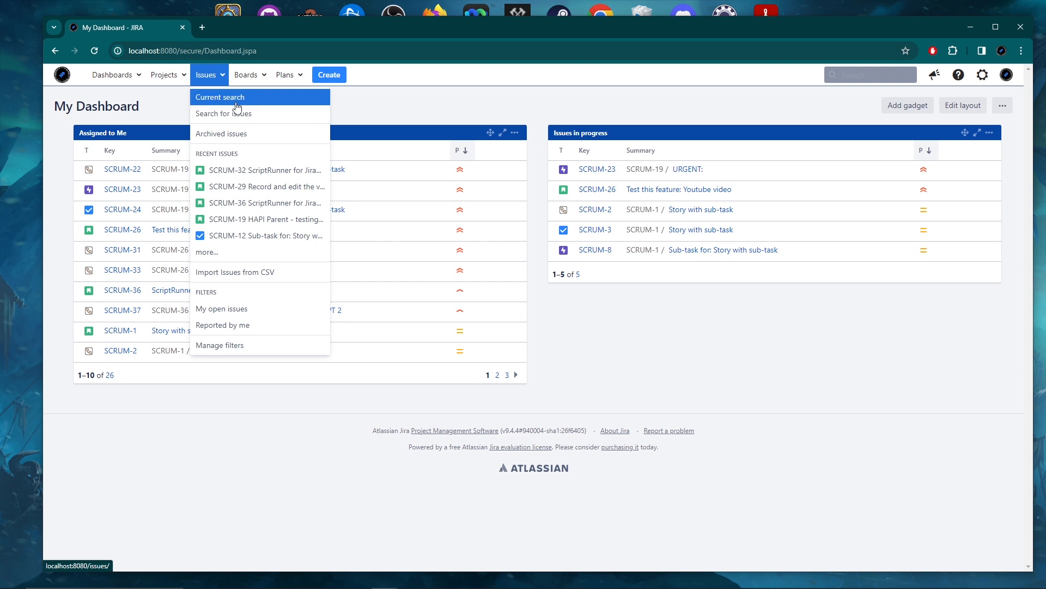
click(226, 99)
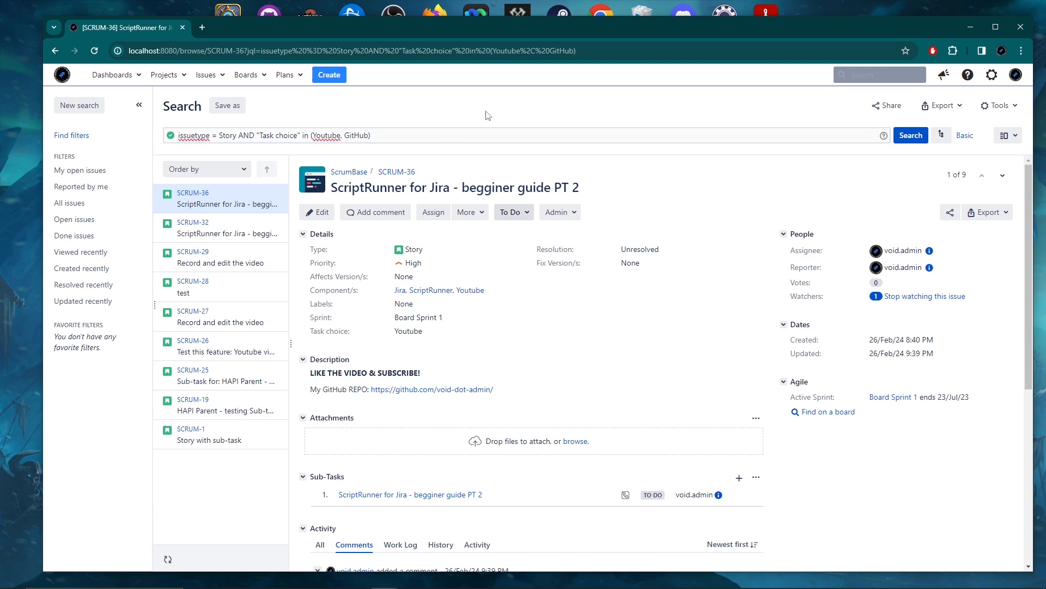
click(217, 75)
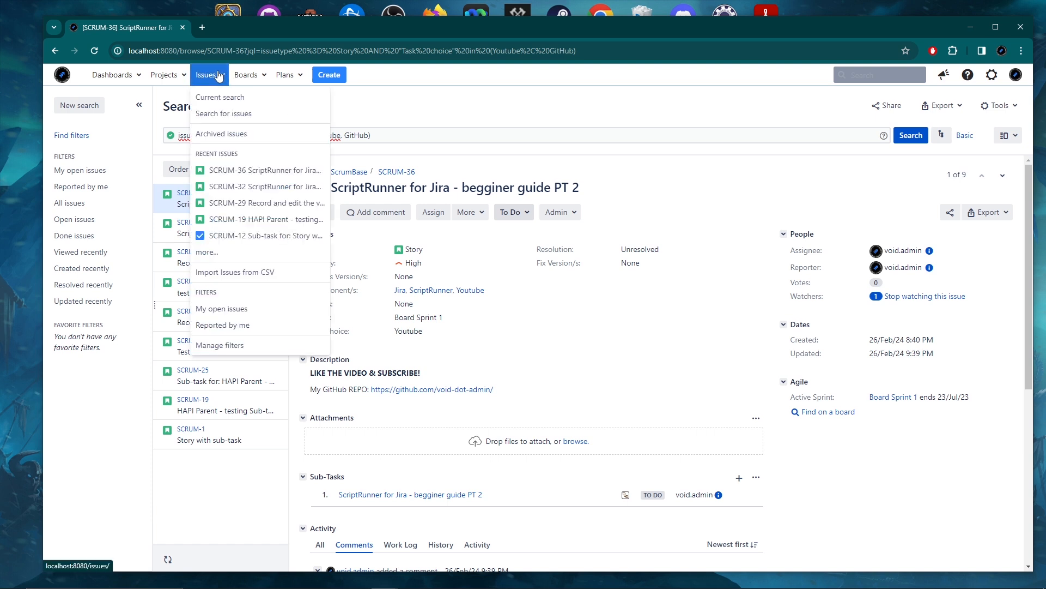
click(386, 111)
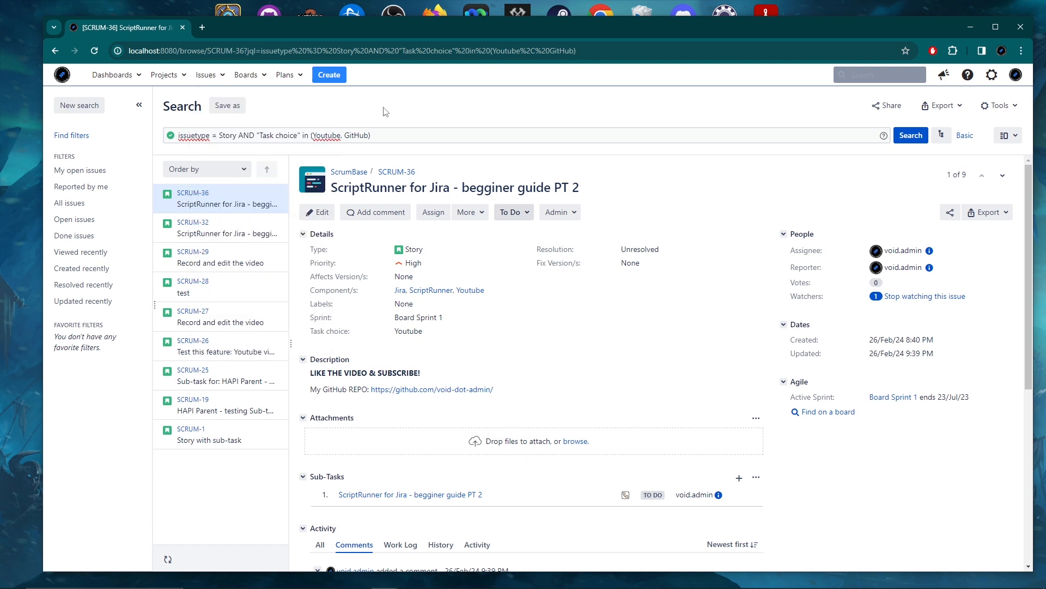